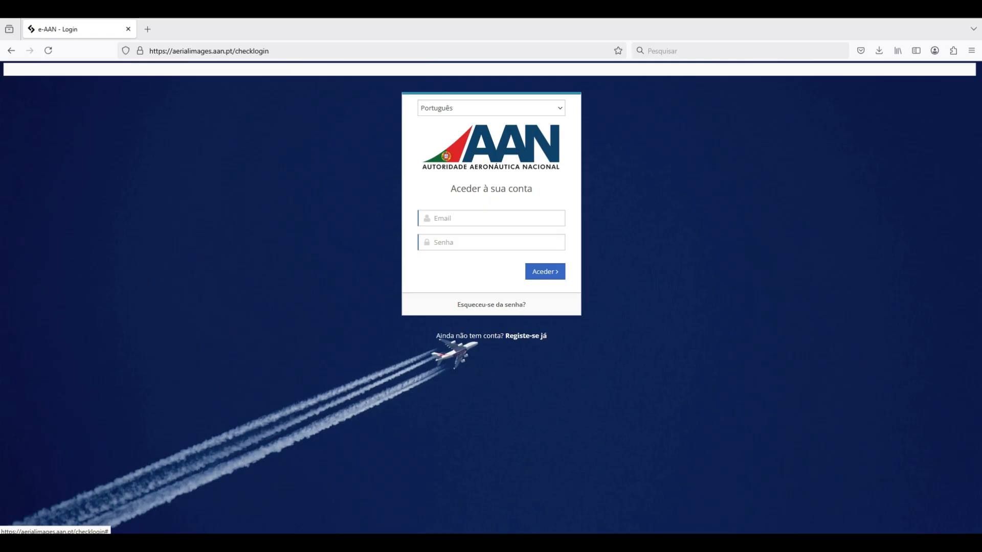
Open the new account registration form and view the available options for the operator's nature (Natureza do Operador).
click(526, 337)
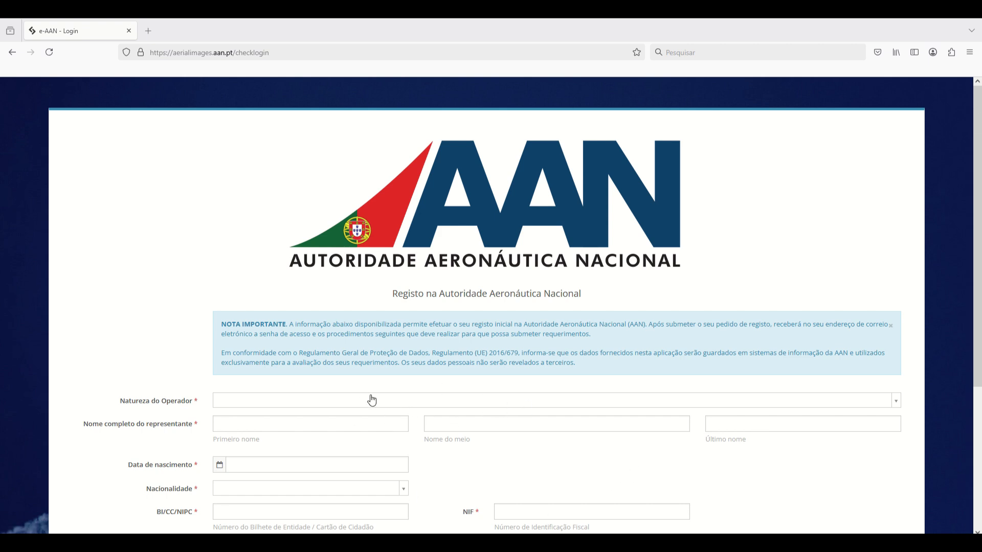
click(256, 402)
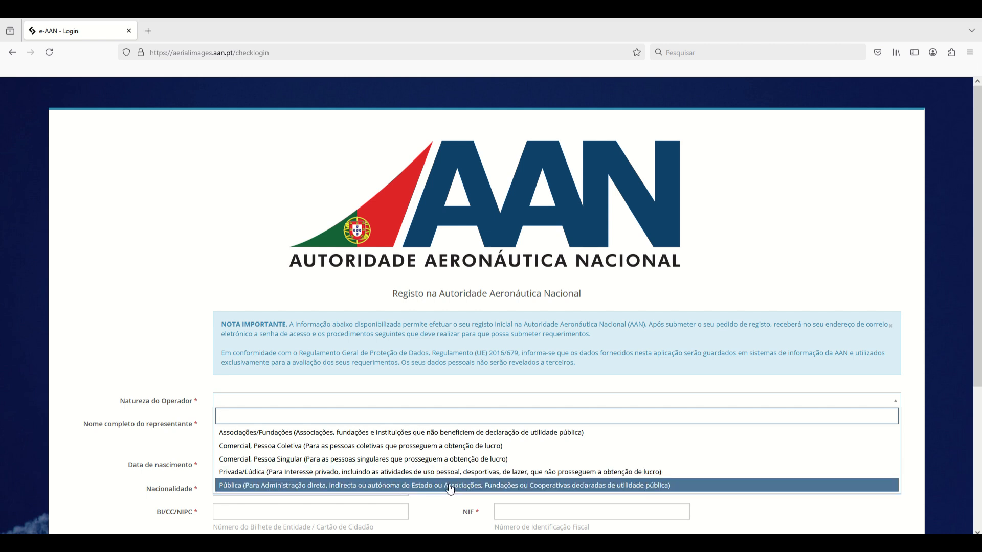
click(173, 339)
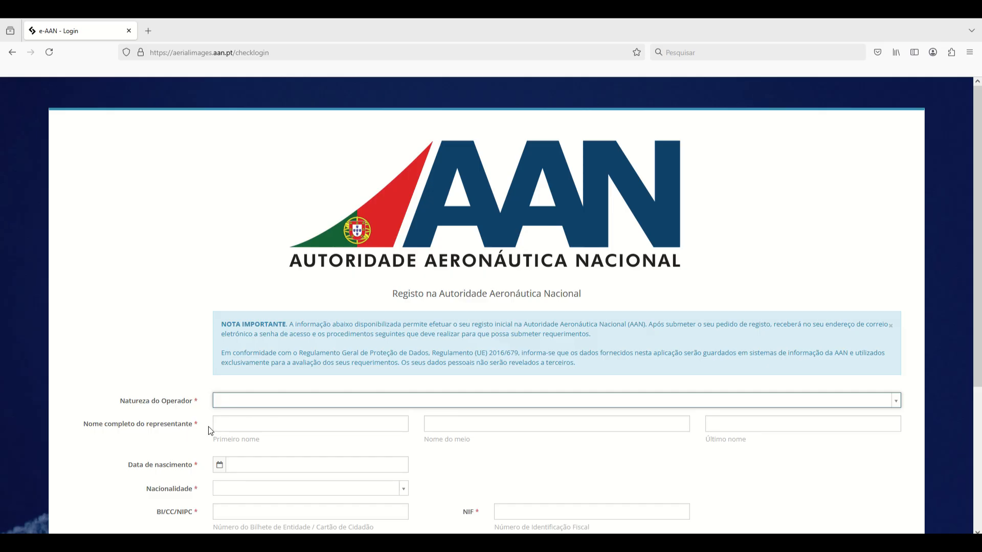
click(194, 432)
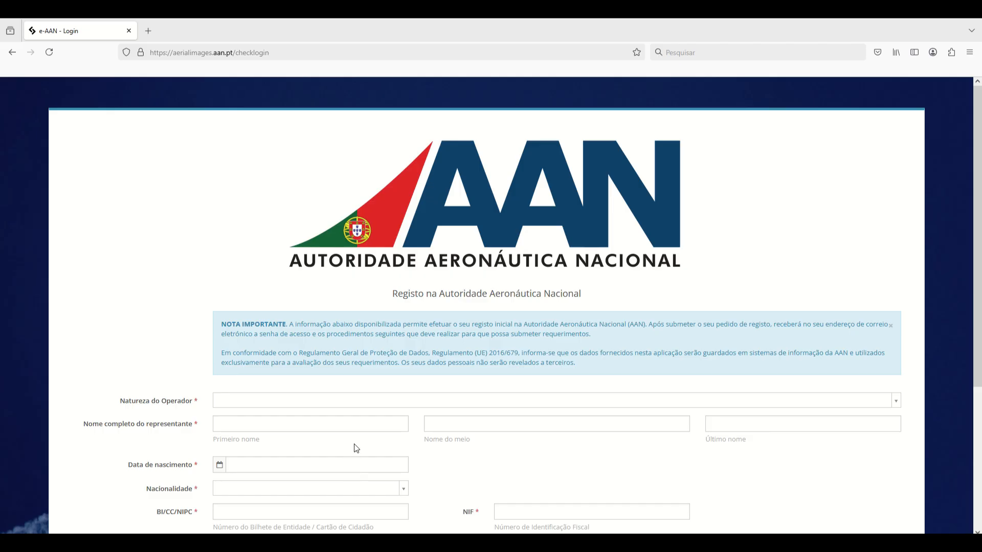
View the date picker for the birth date and the country list for the representative's nationality.
click(327, 467)
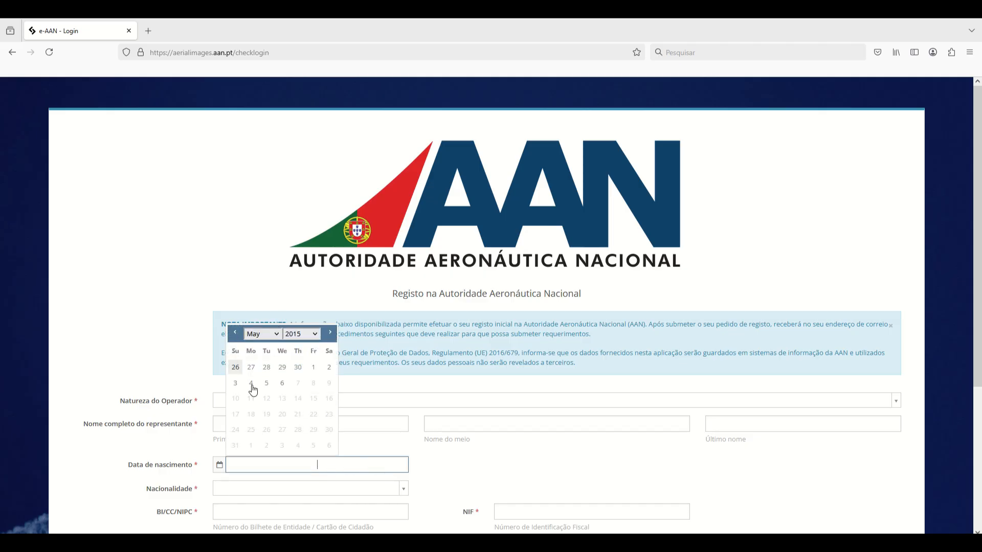
click(352, 444)
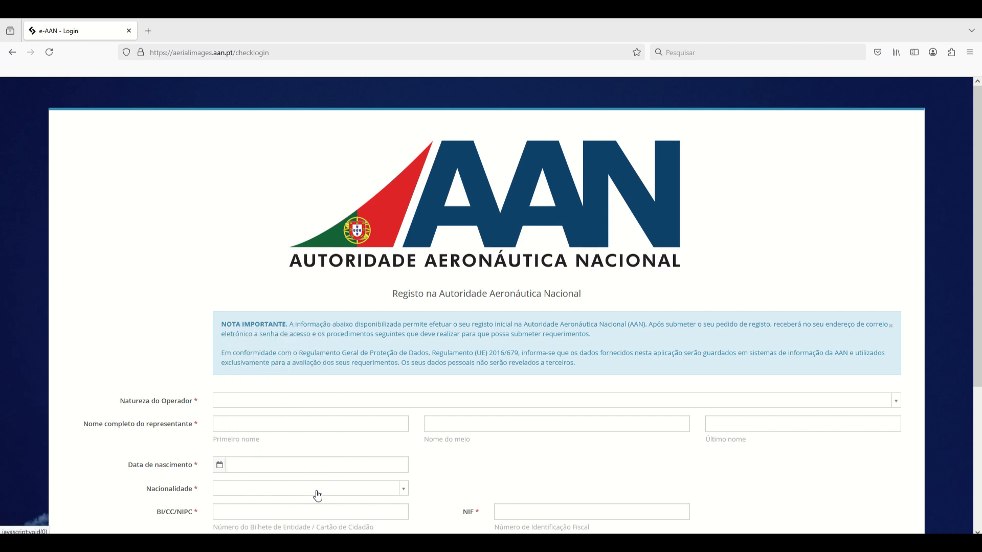
click(371, 489)
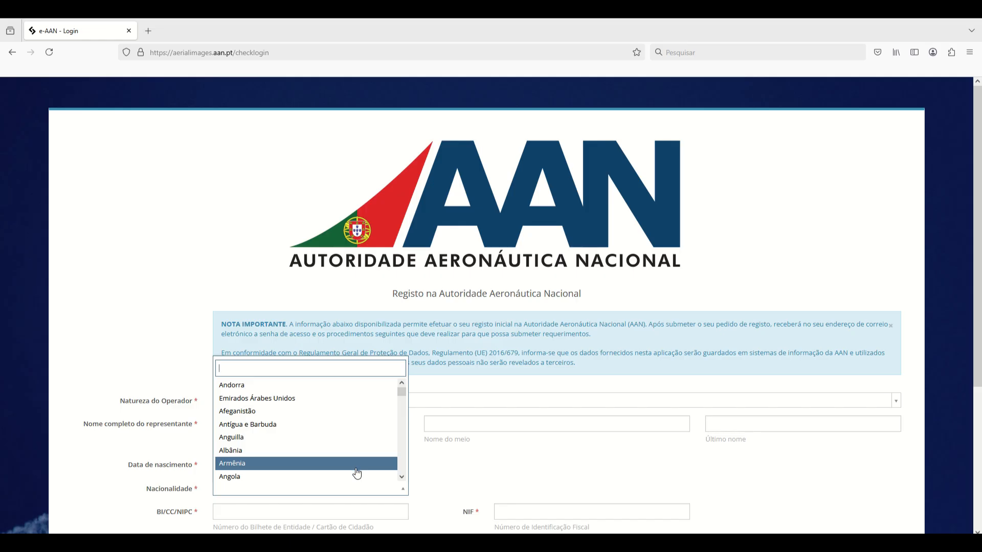
click(434, 480)
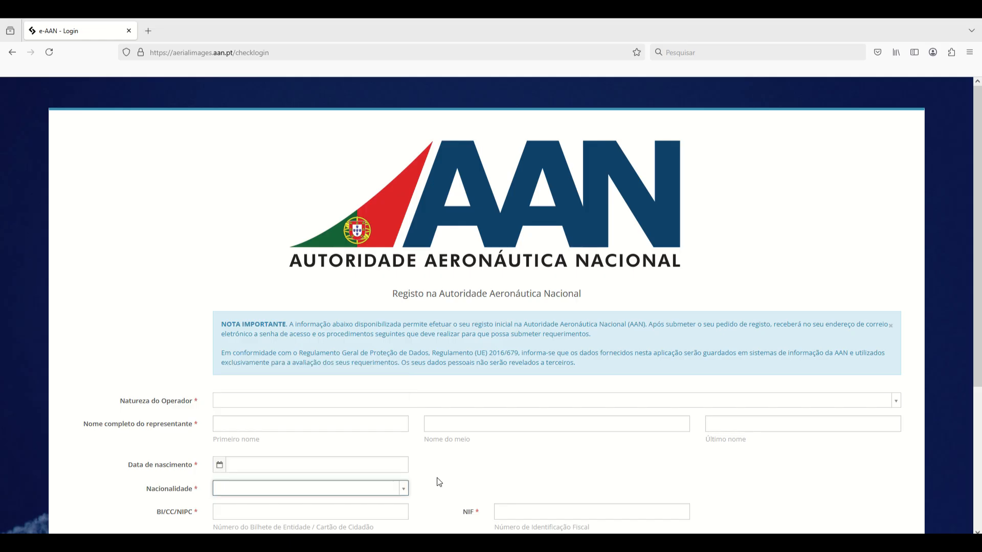
View the country of residence options and check the address, postal code and email fields of the registration form.
scroll(445, 470, down, 3)
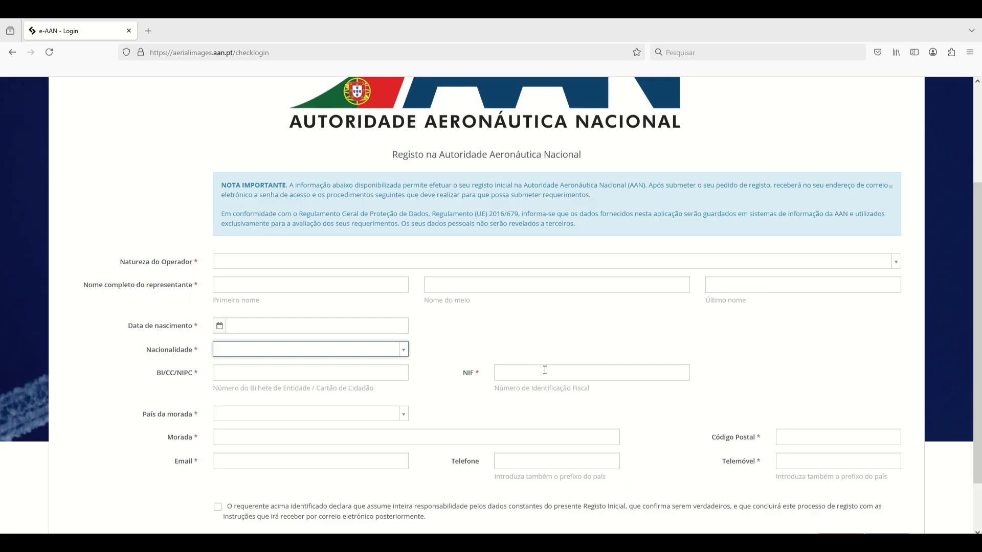
click(347, 415)
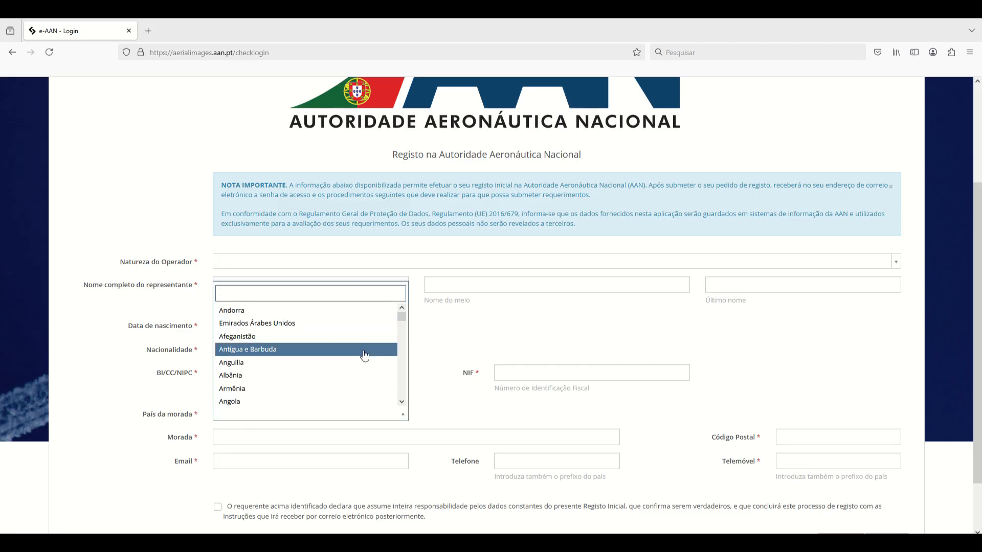
click(428, 391)
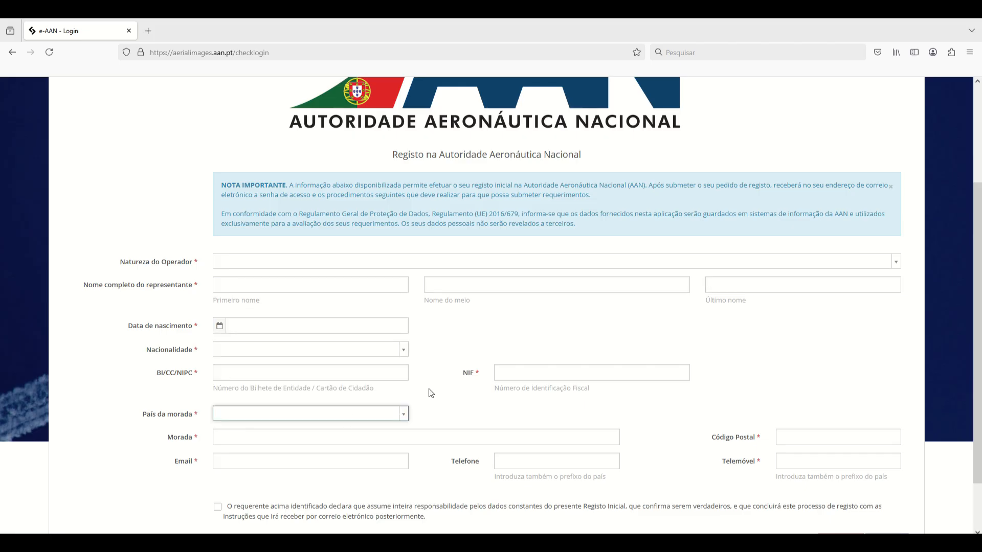
click(222, 439)
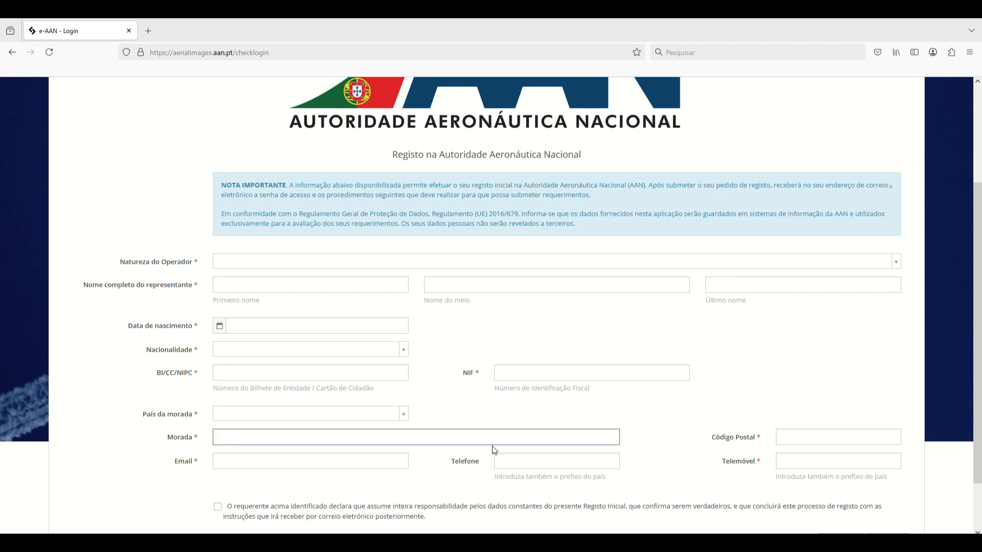
click(792, 437)
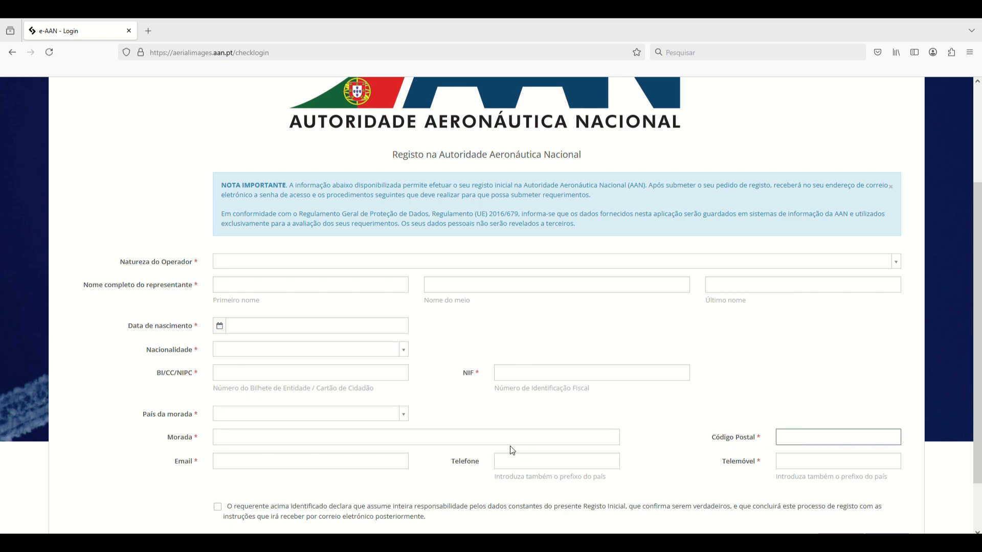
click(298, 461)
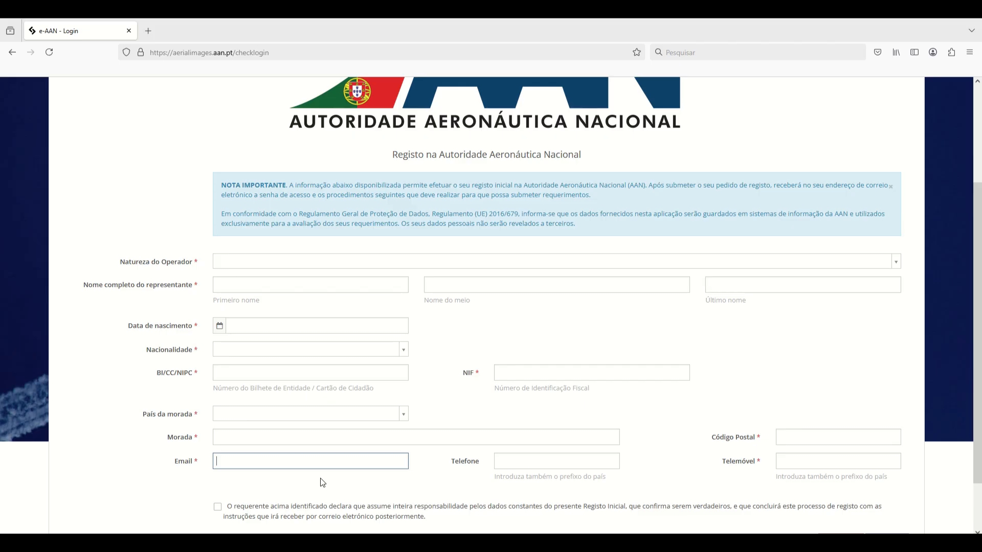
click(458, 477)
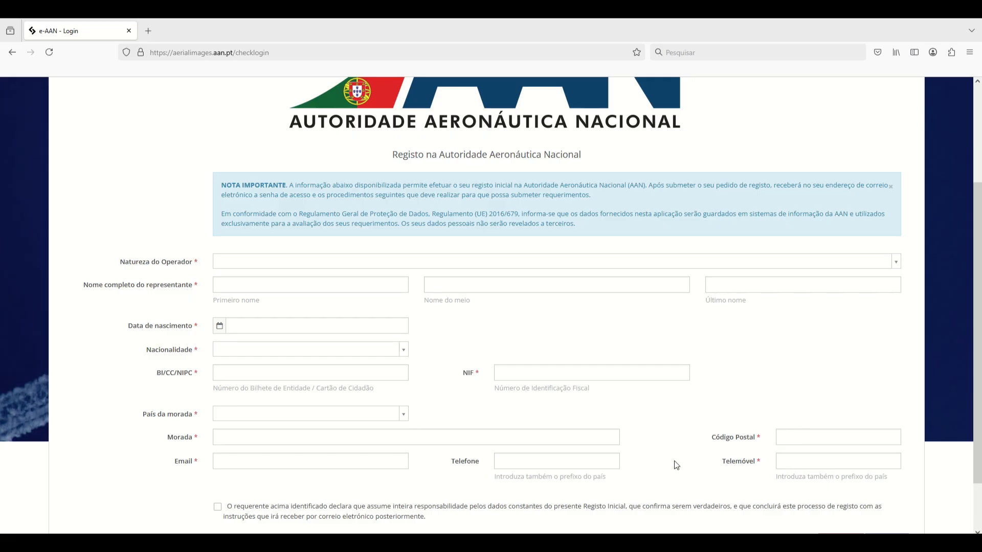
Accept the declaration of responsibility for the accuracy of the initial registration data.
scroll(674, 461, down, 2)
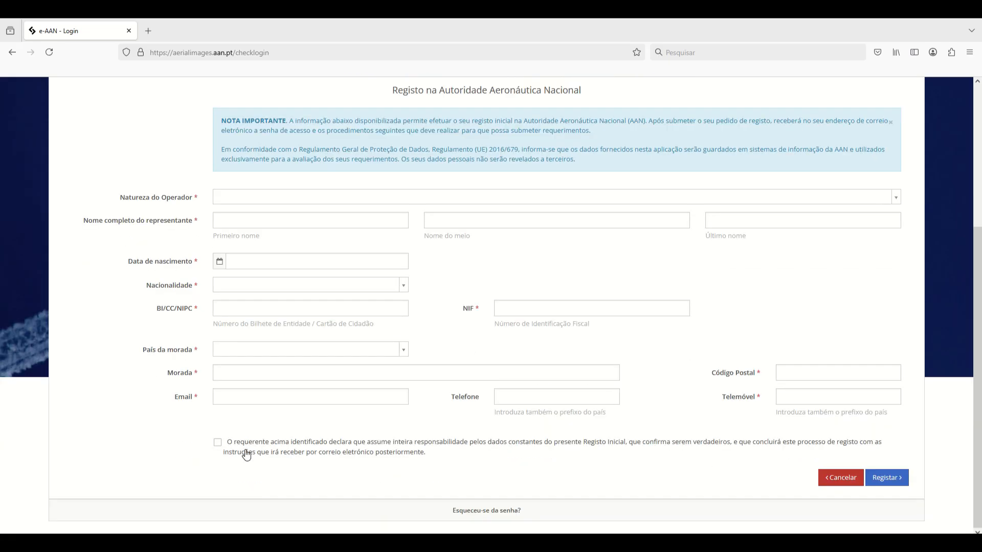
click(216, 443)
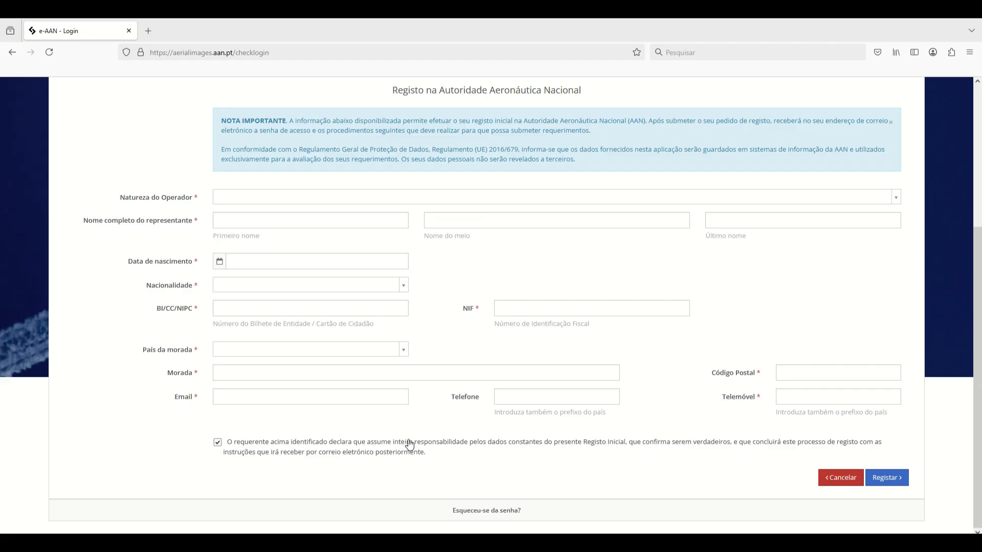
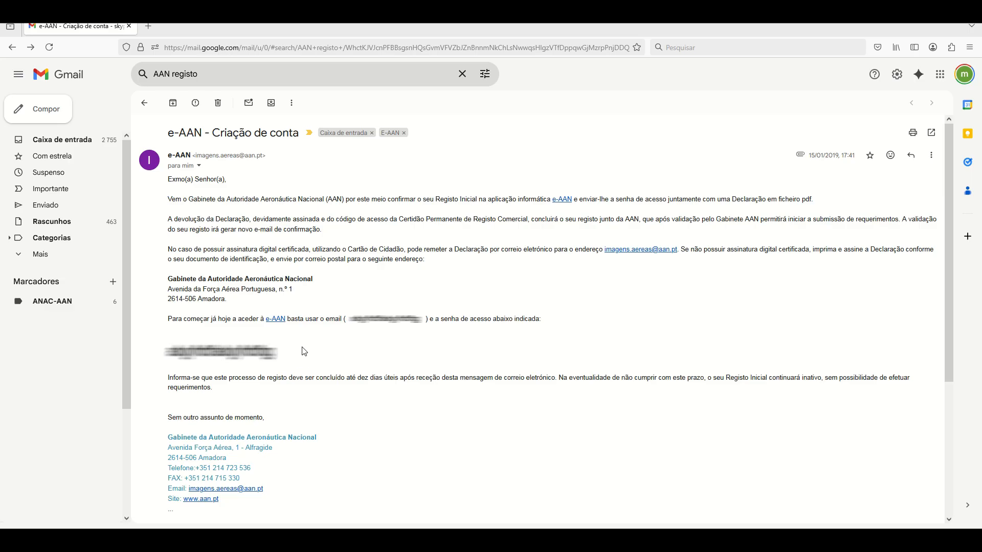
Open the PDF declaration attached to the e-AAN account creation message in Gmail.
scroll(324, 362, down, 3)
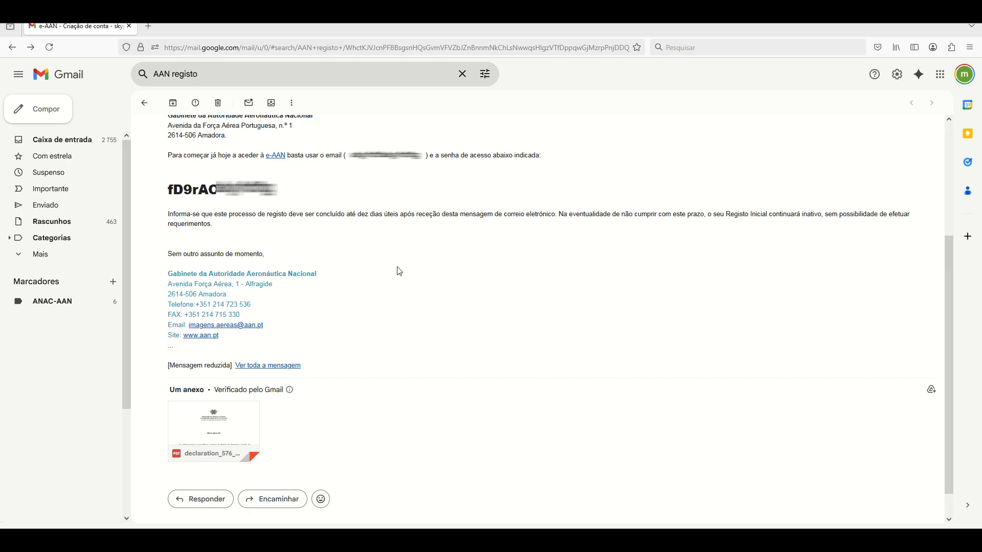
mouse_move(235, 430)
click(204, 433)
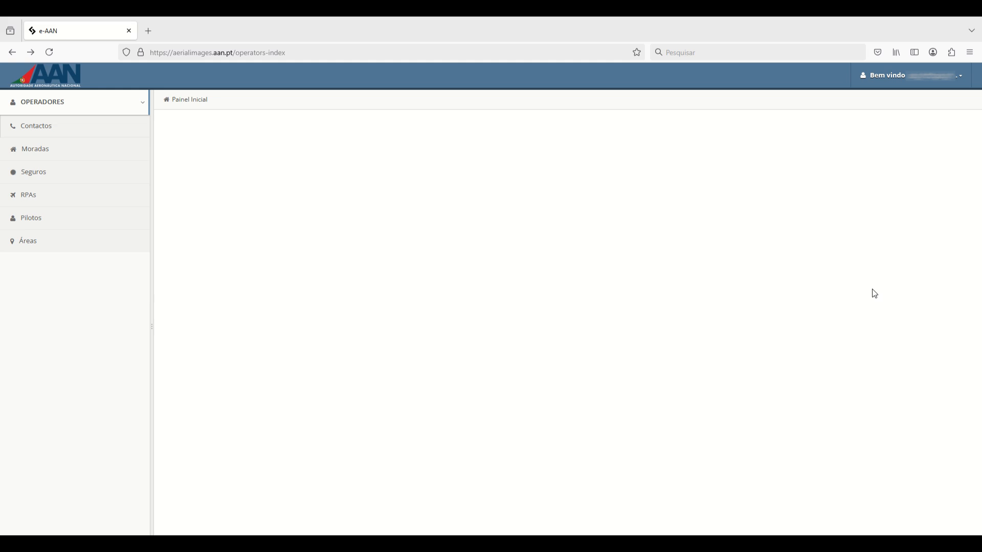
Open the e-AAN account's profile settings, view the language options and return to the home panel.
click(959, 79)
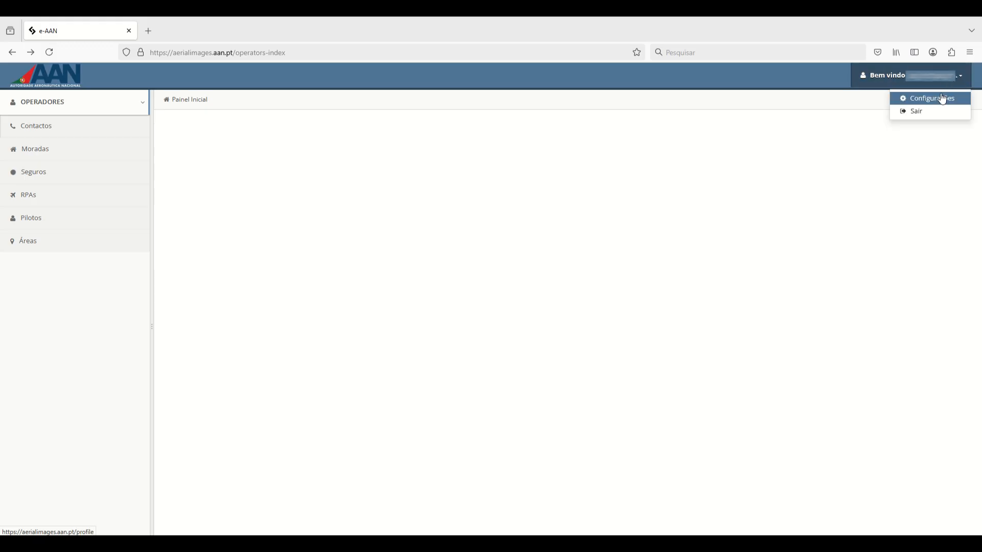
click(944, 97)
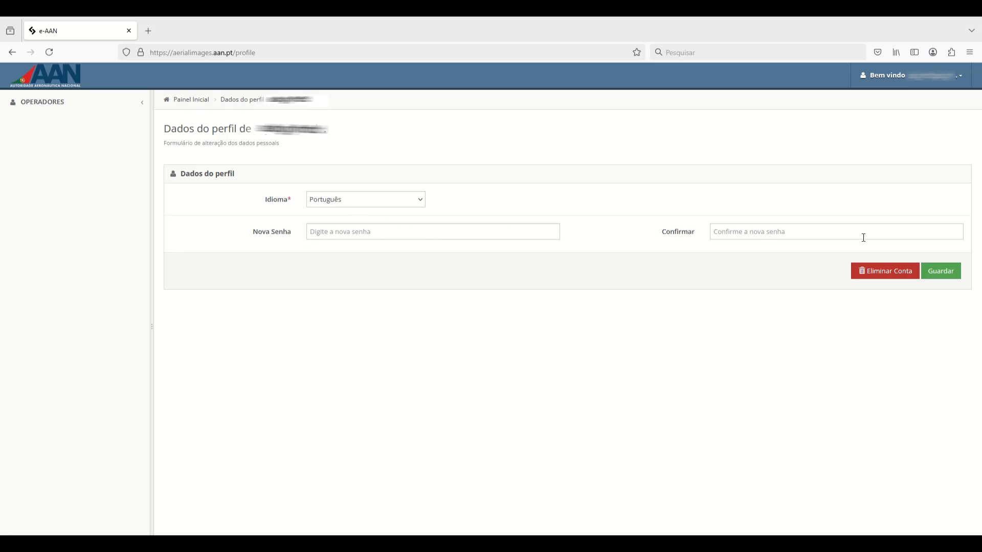
click(420, 200)
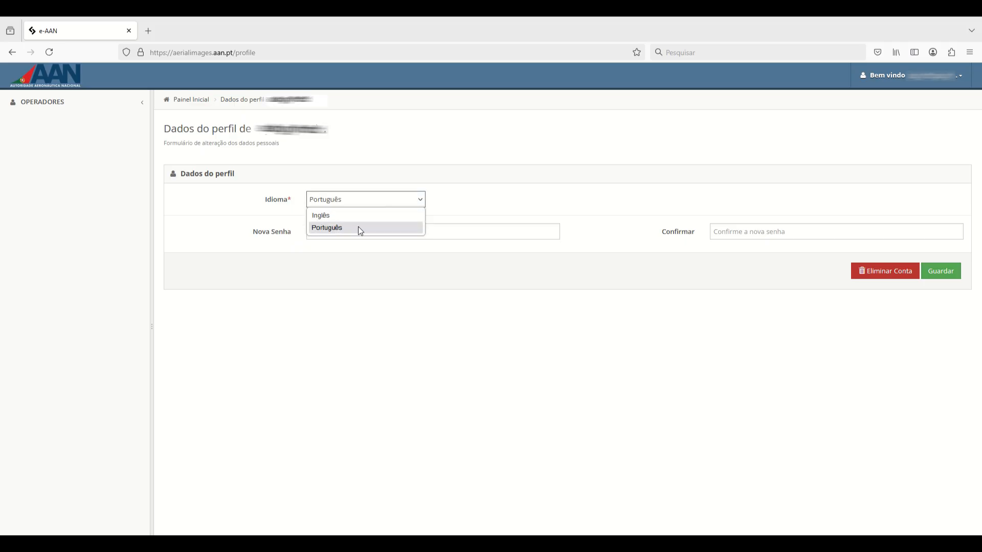
click(480, 205)
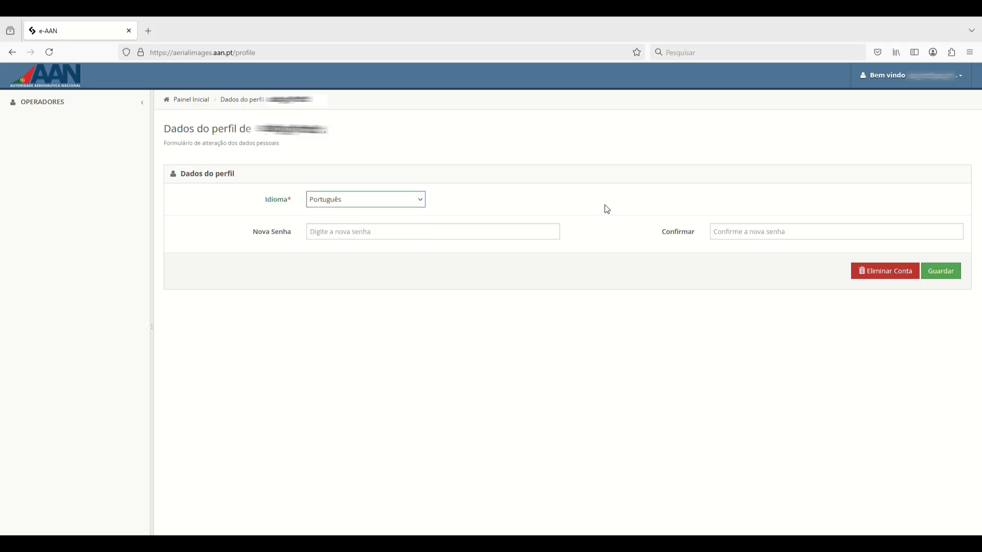
click(953, 279)
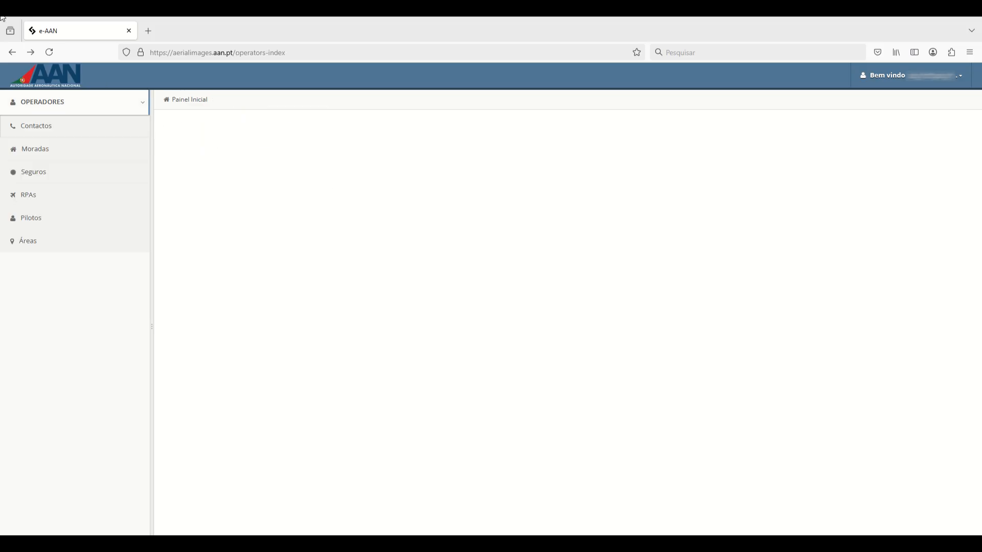
Review the operator's contacts list and the edit form of its registered address.
click(48, 131)
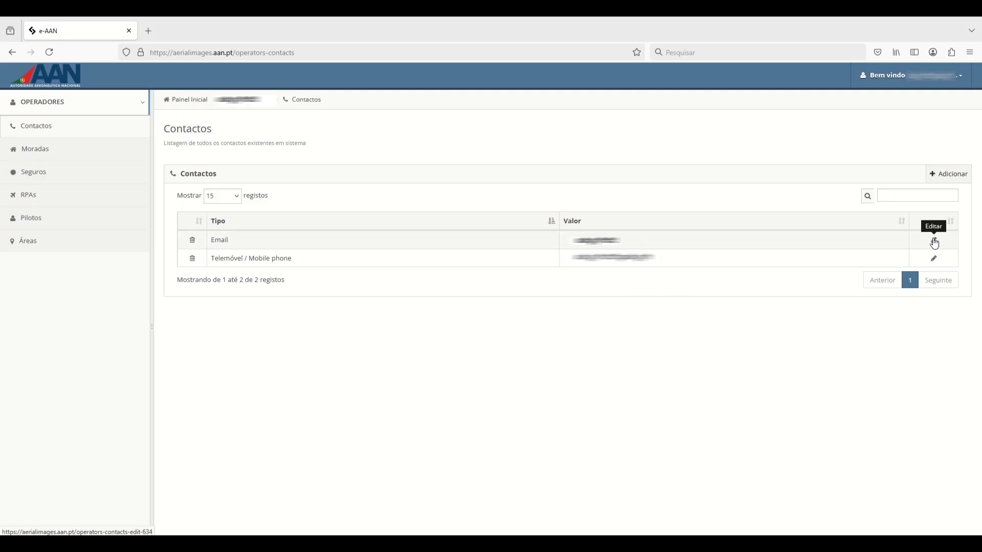
click(13, 52)
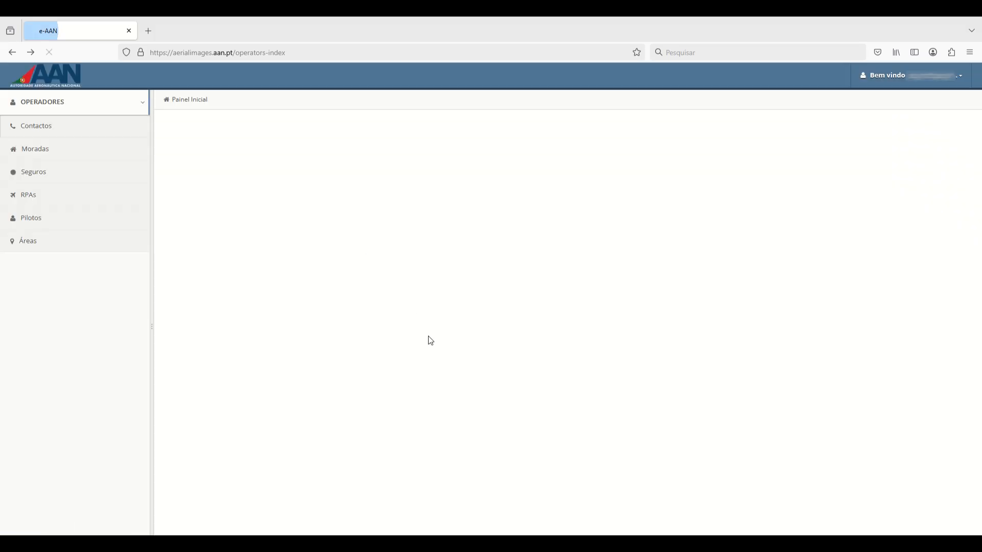
click(33, 150)
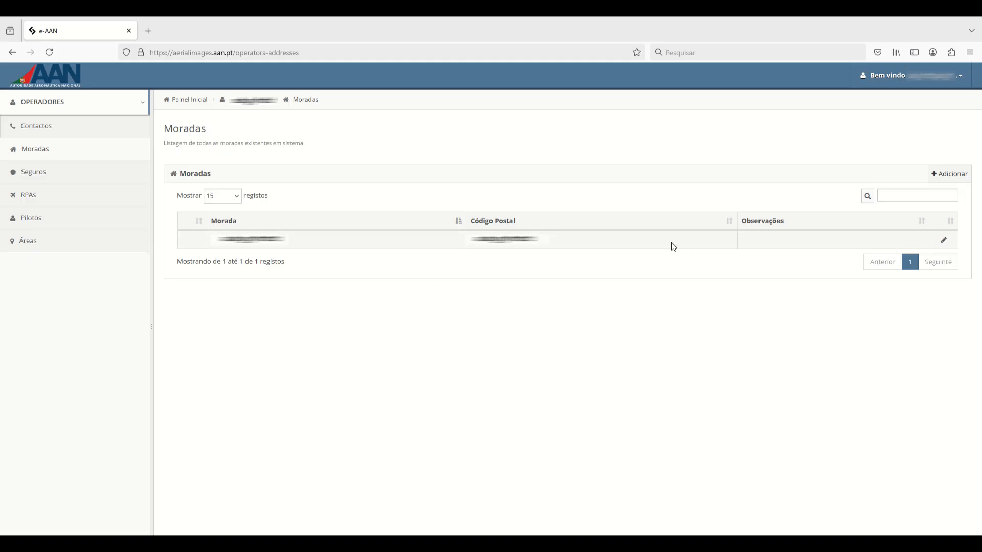
click(945, 242)
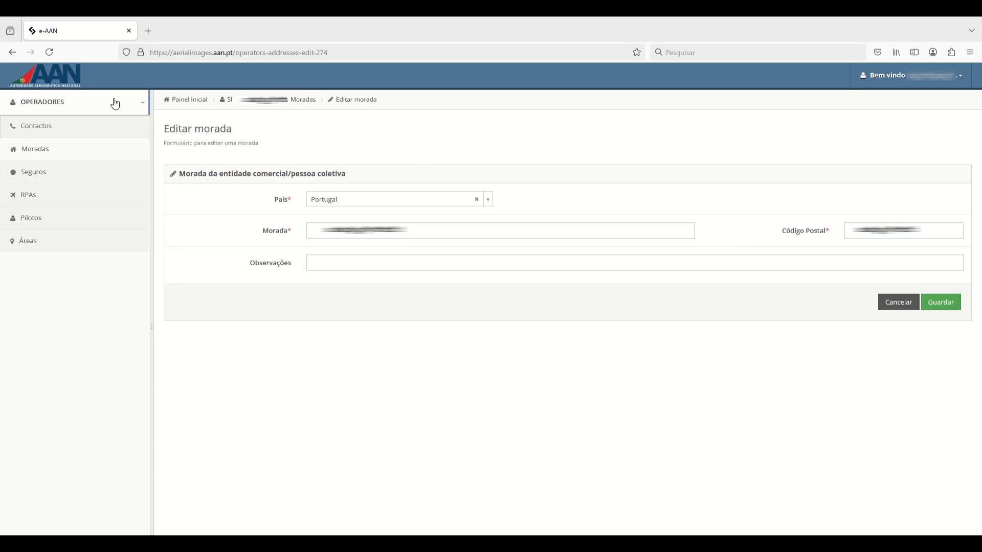
click(12, 52)
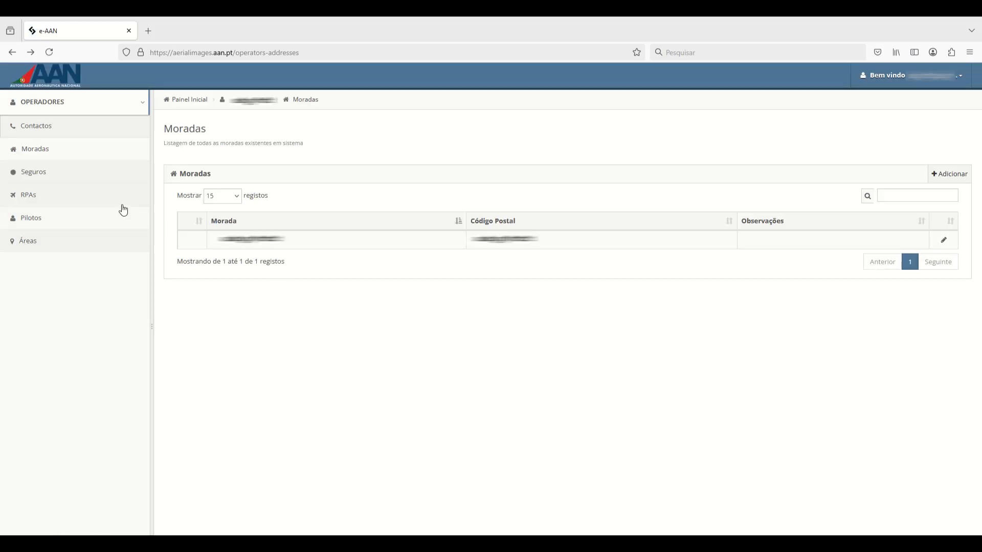
View the operator's list of insurance policies and return to the home panel.
click(37, 174)
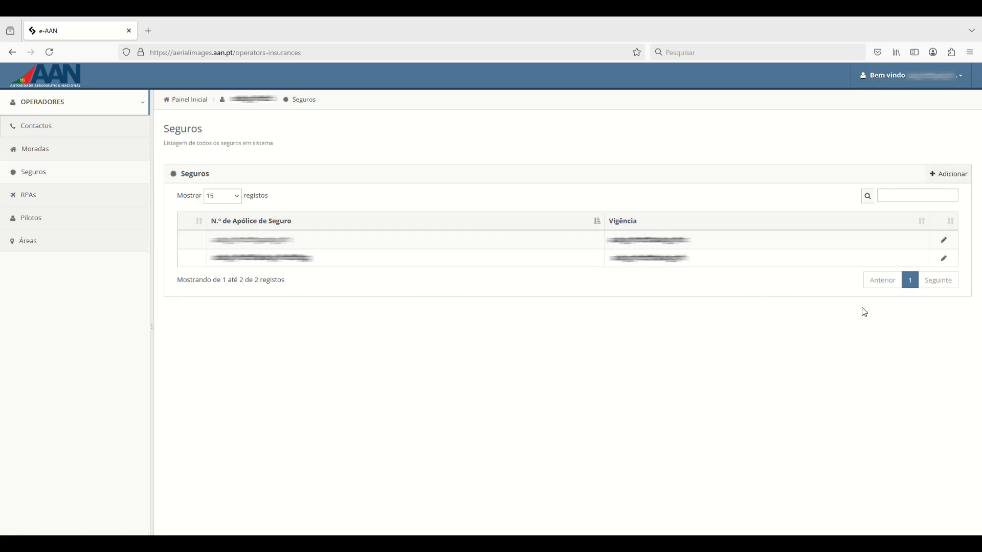
key(alt+Left)
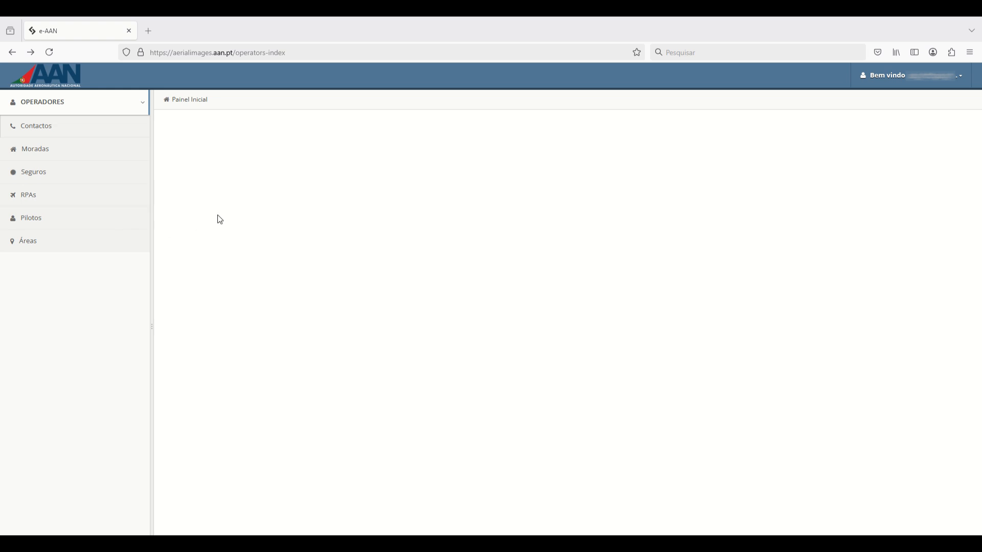
Start a new RPA record for the operator and set its brand to DJI.
click(25, 198)
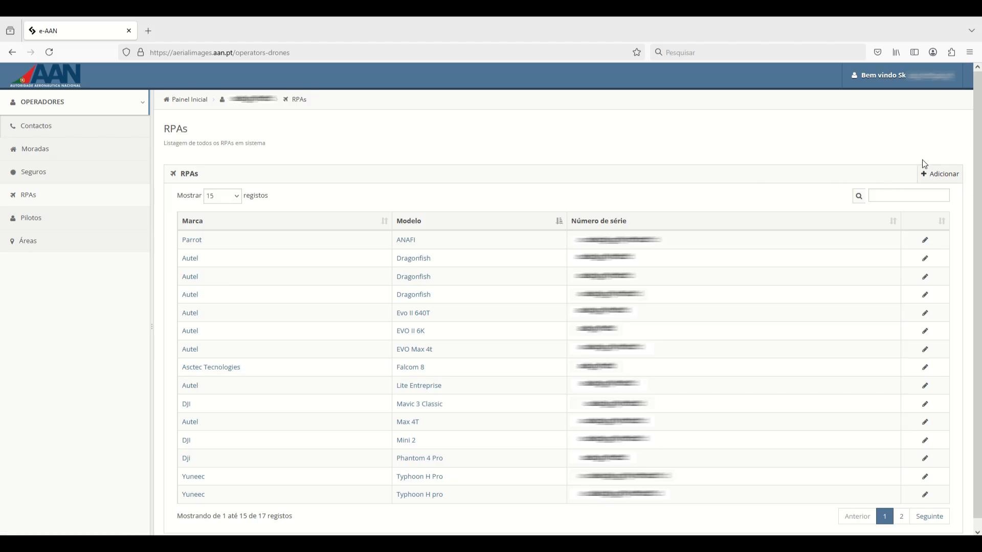
click(943, 175)
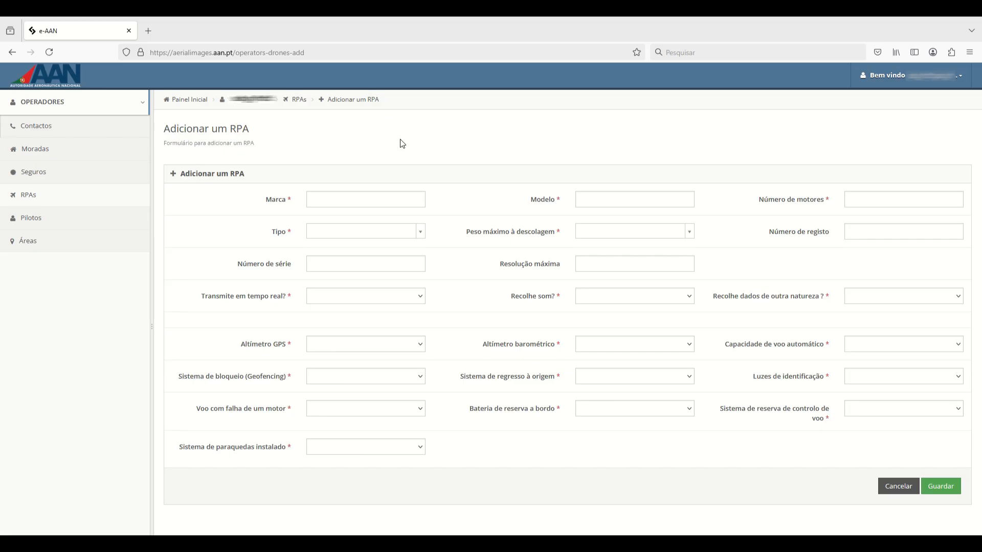
click(395, 202)
text(DJI)
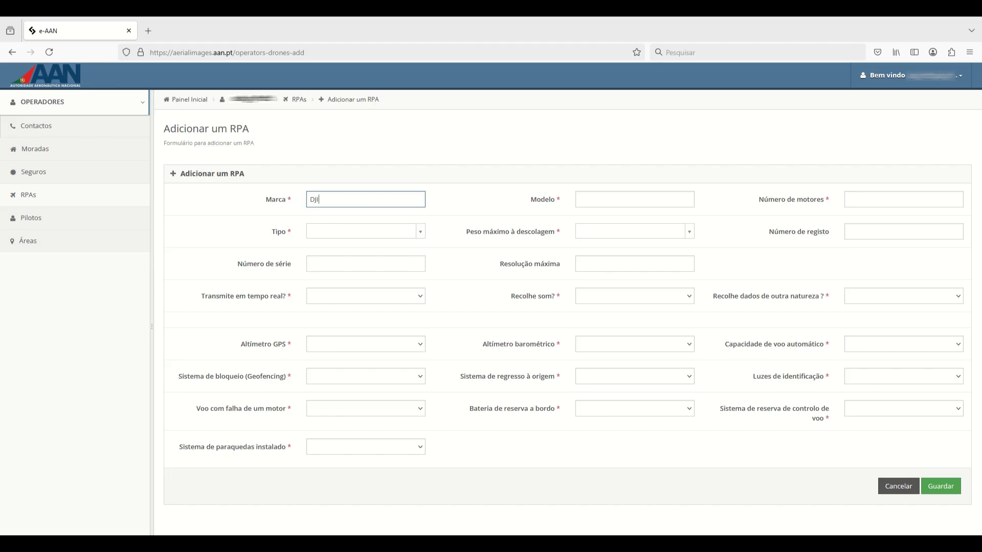
Enter Mini 4 pro as the drone's model and 4 as its number of motors.
click(624, 199)
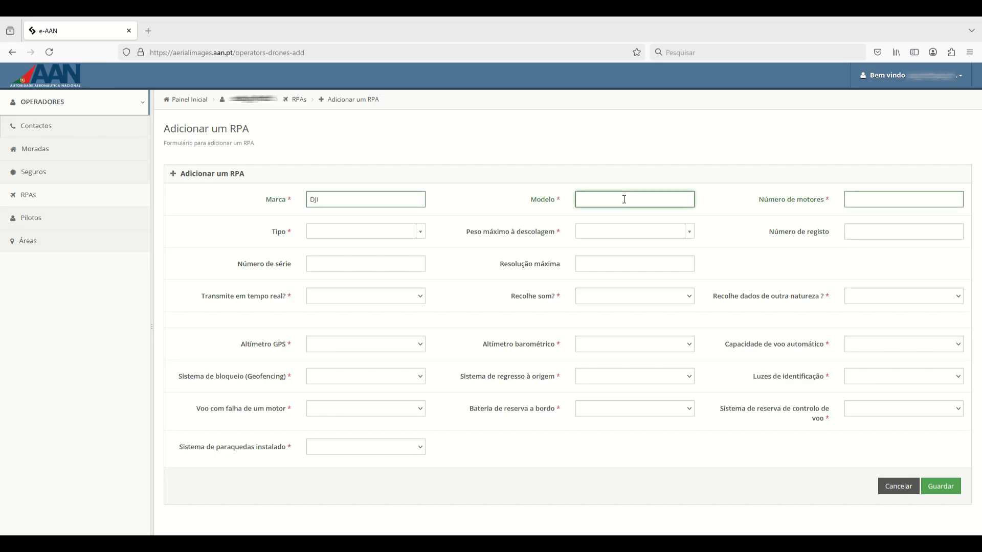
text(Mini 4 pro)
click(877, 197)
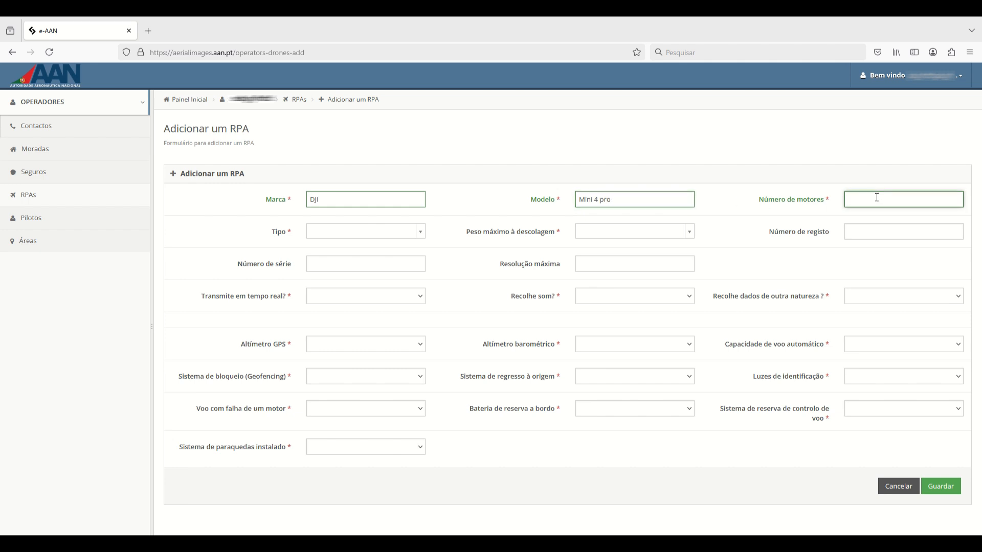
text(4)
click(450, 229)
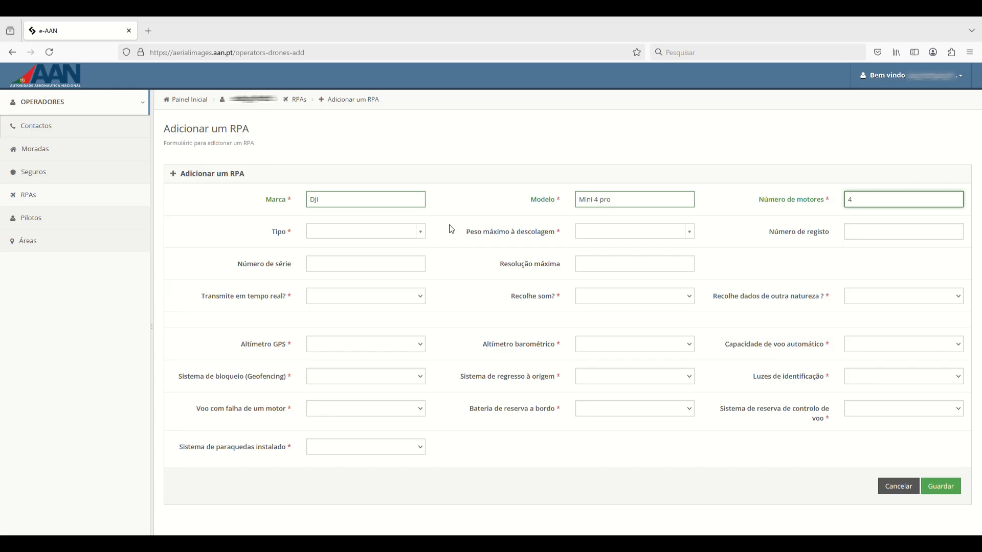
Set the drone's type to rotary wings (RPA, asas rotativas) and its maximum take-off weight to below 250 g.
click(378, 232)
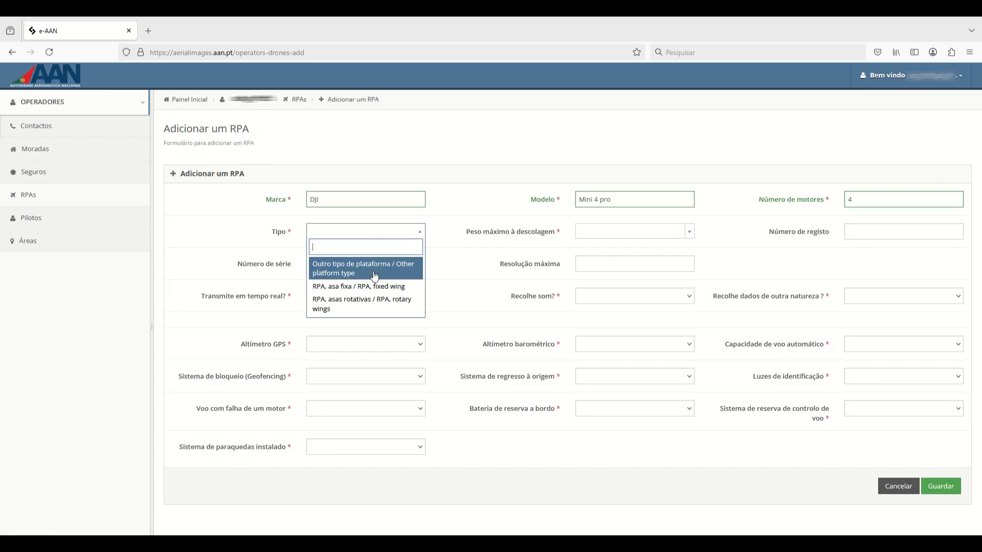
click(364, 307)
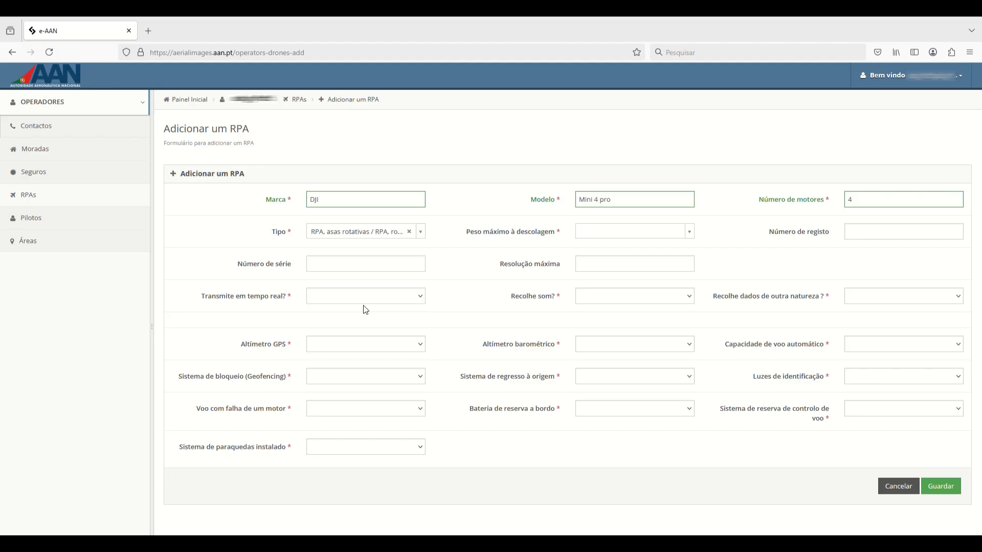
click(615, 231)
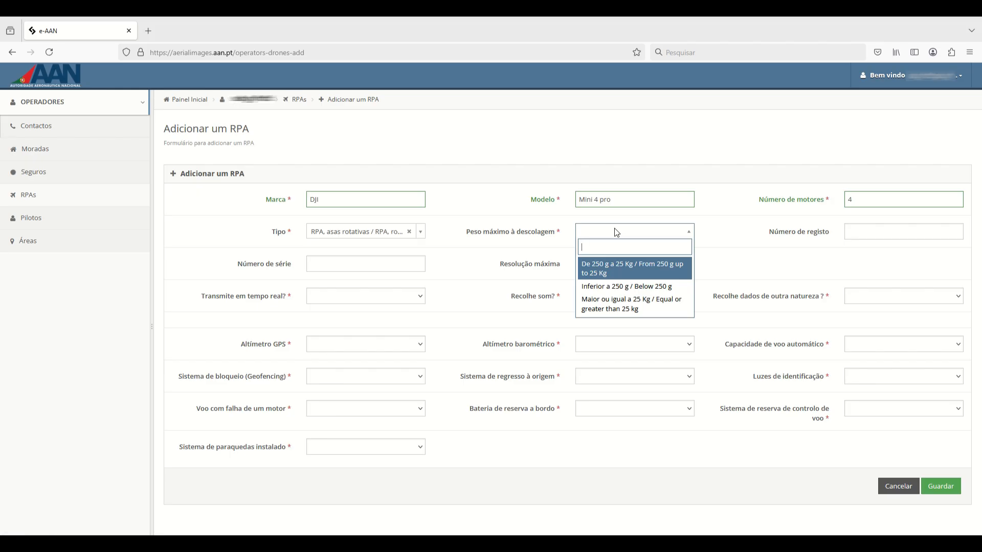
click(657, 285)
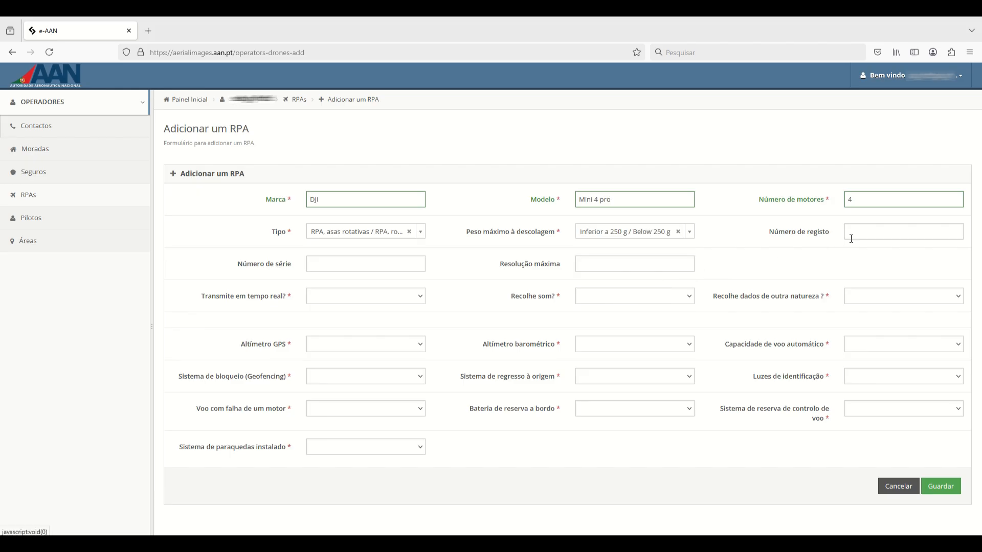
Enter 0 as the drone's registration number and 4k as its maximum resolution, leaving the serial number blank.
click(891, 233)
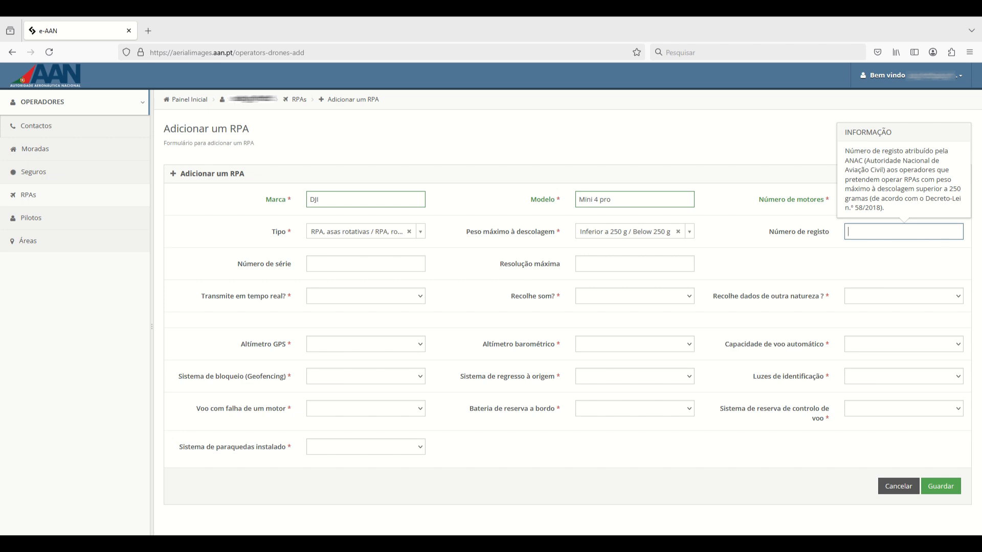
text(0)
click(396, 266)
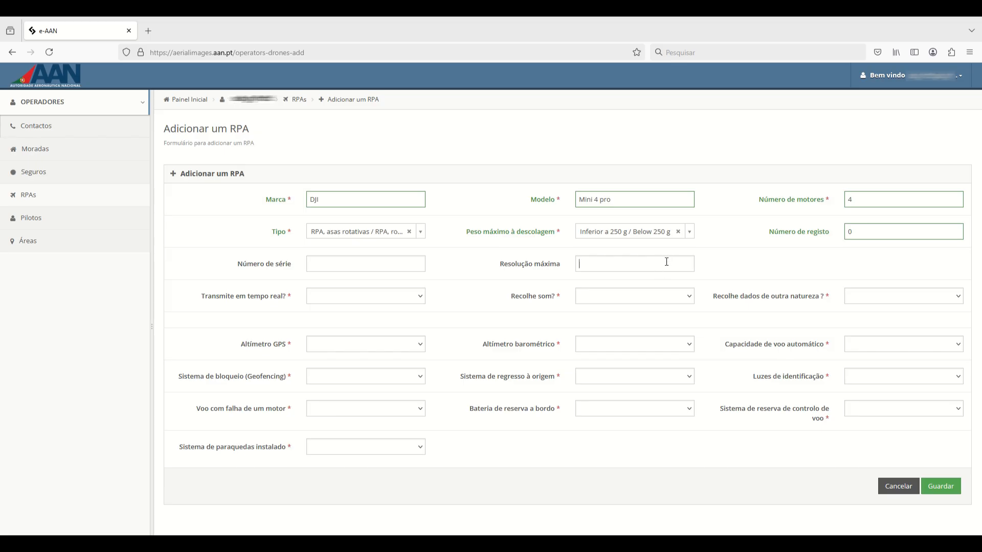
text(4k)
click(738, 257)
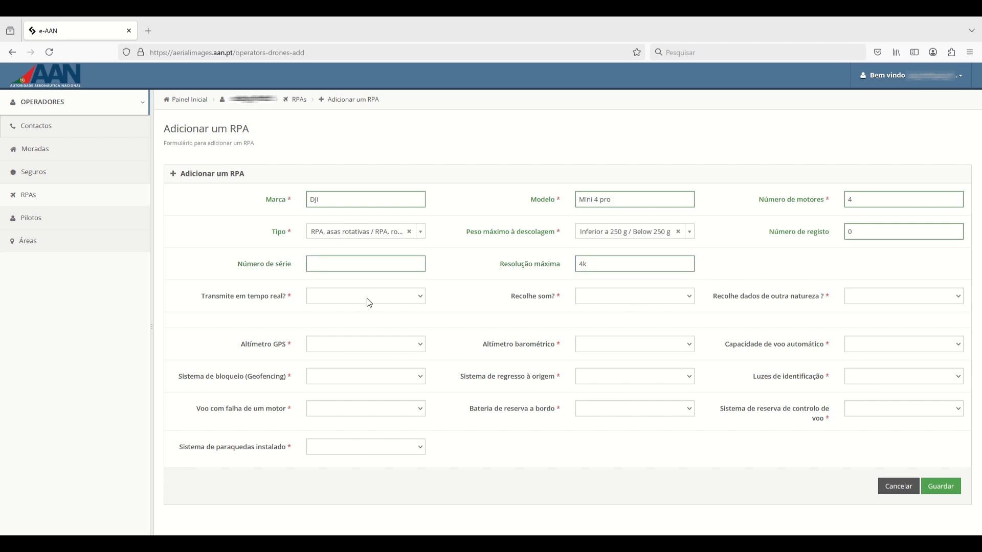
Answer Sim for real-time transmission and Não for sound collection.
click(401, 297)
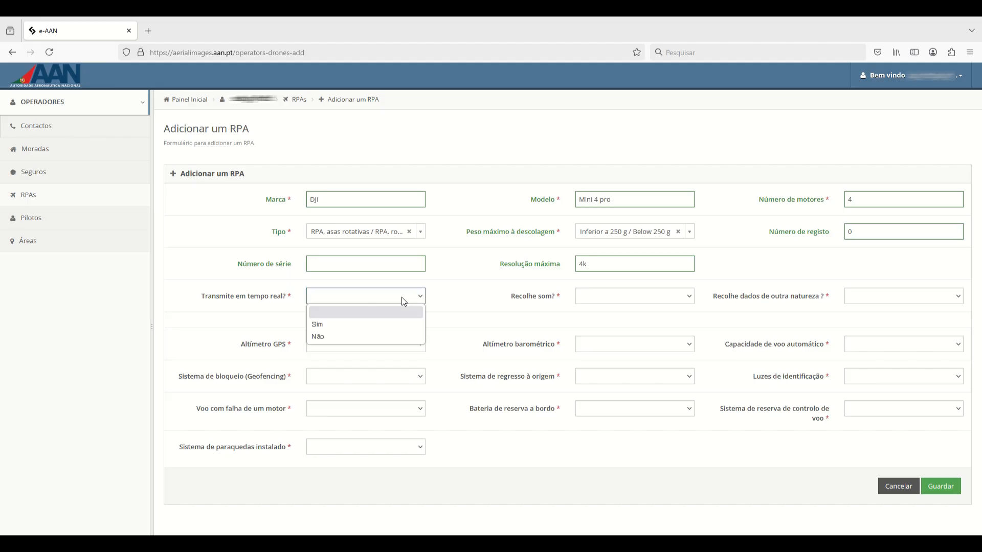
click(382, 324)
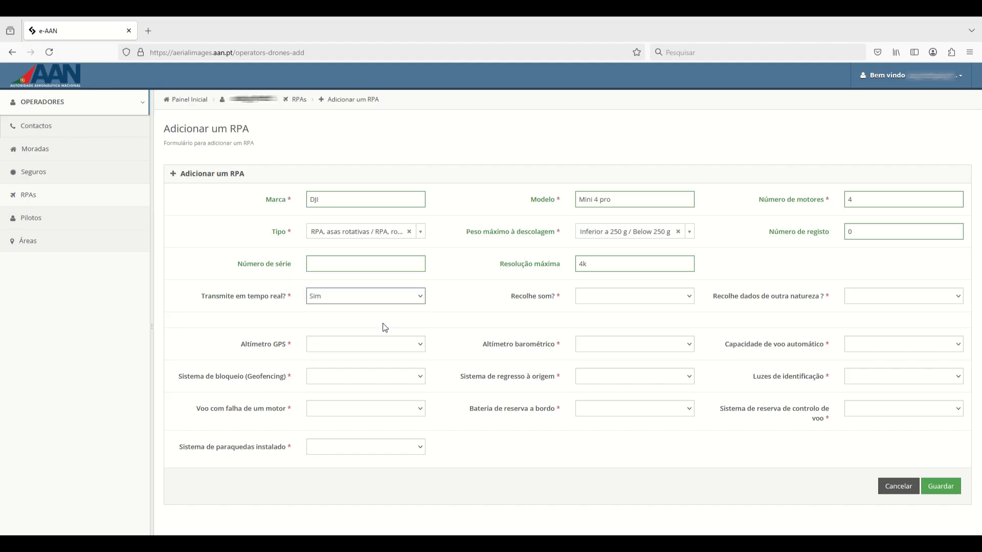
click(635, 293)
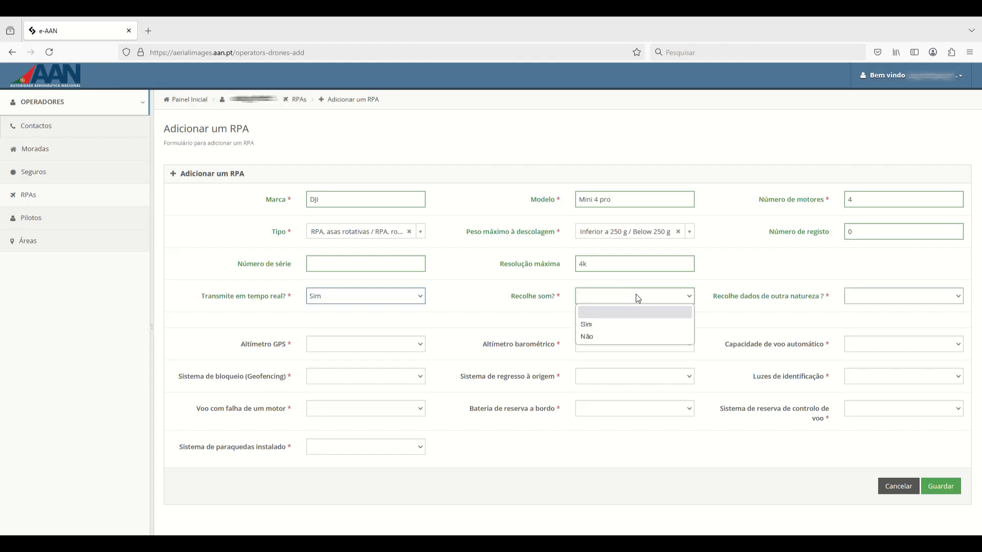
click(621, 337)
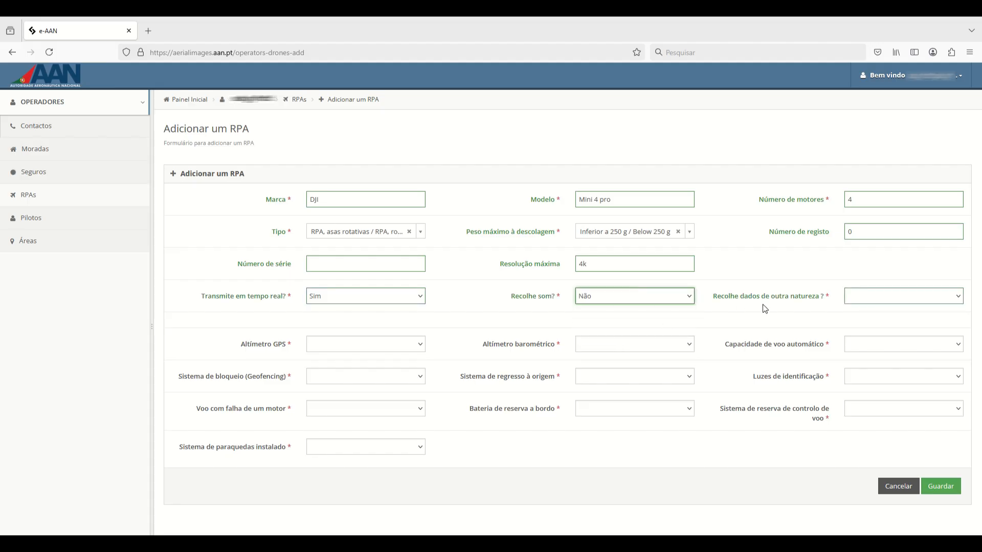
Answer Sim for collecting data of another nature and specify GPS as that data.
click(883, 299)
click(882, 321)
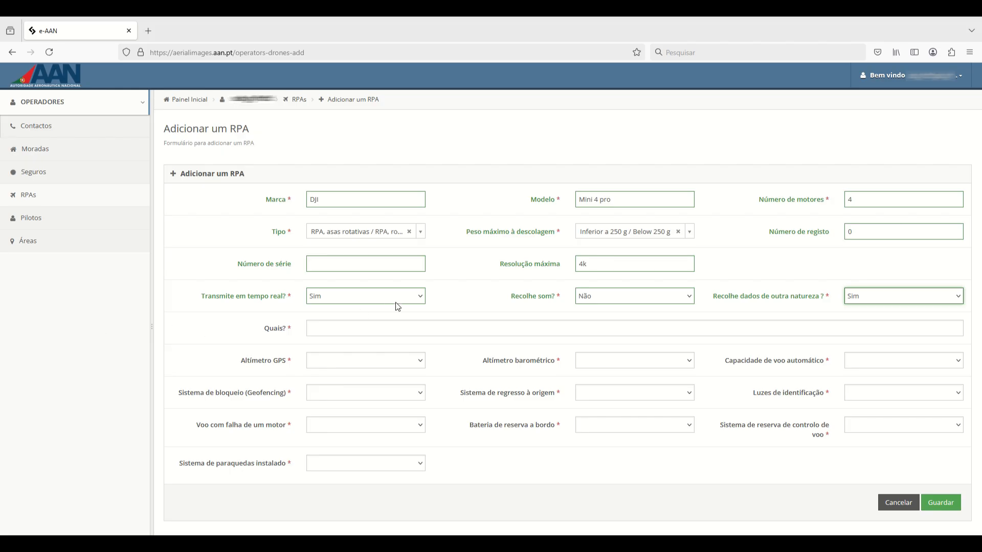
click(346, 331)
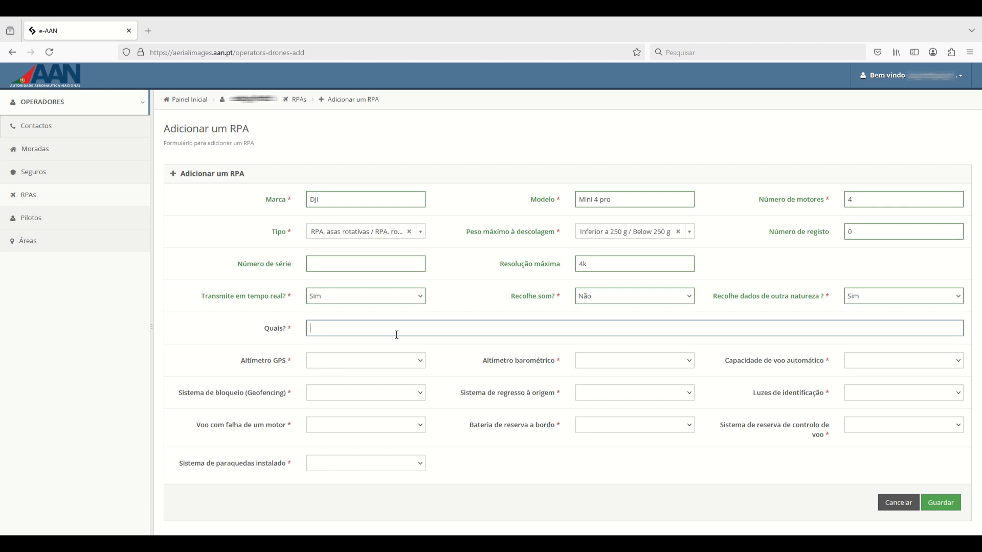
text(GPS)
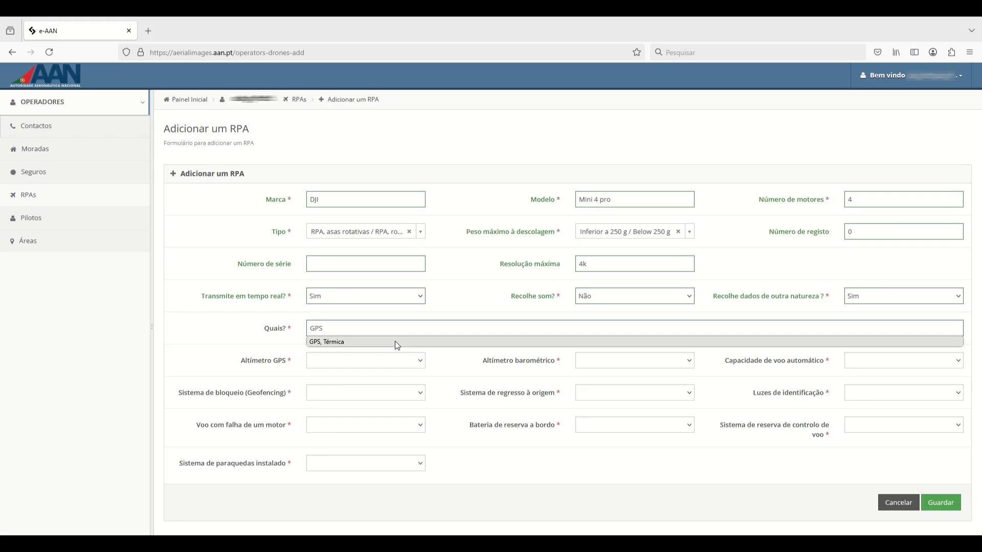
Answer Sim for the drone's GPS altimeter, barometric altimeter and automatic flight capability.
click(365, 361)
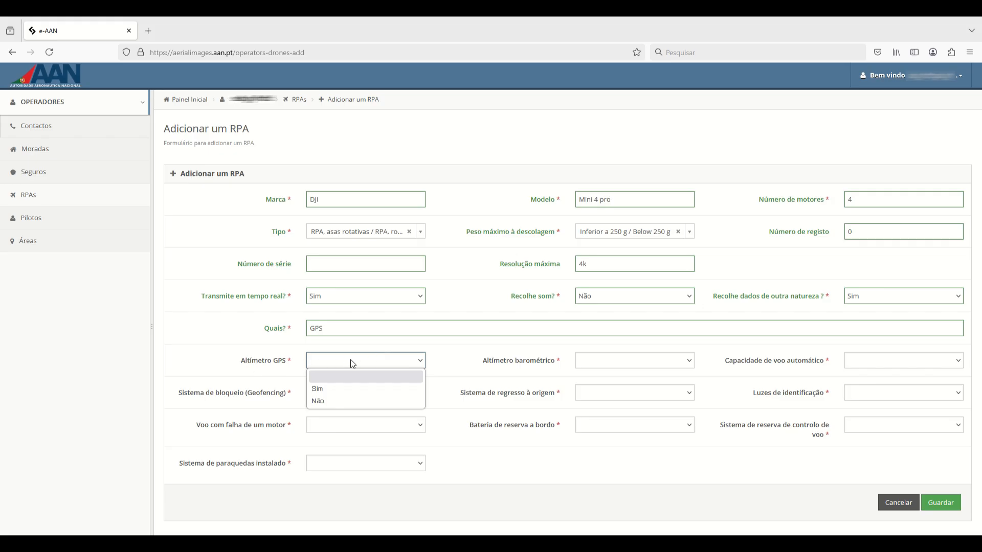
click(337, 389)
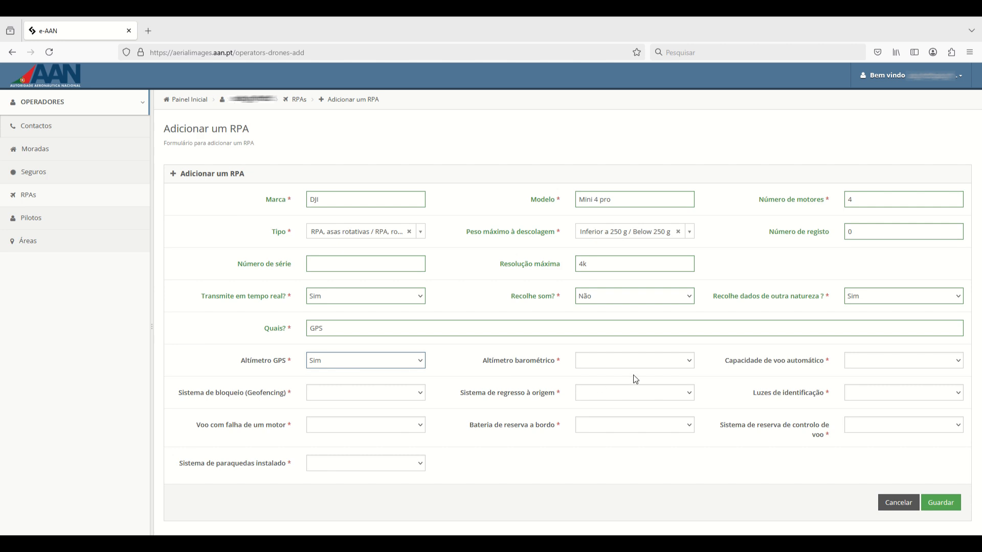
click(646, 361)
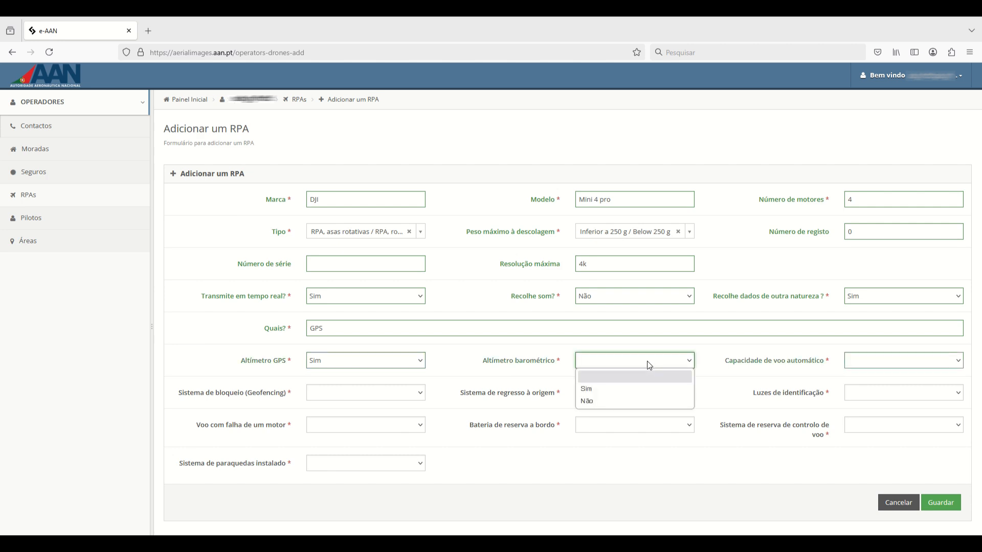
click(634, 387)
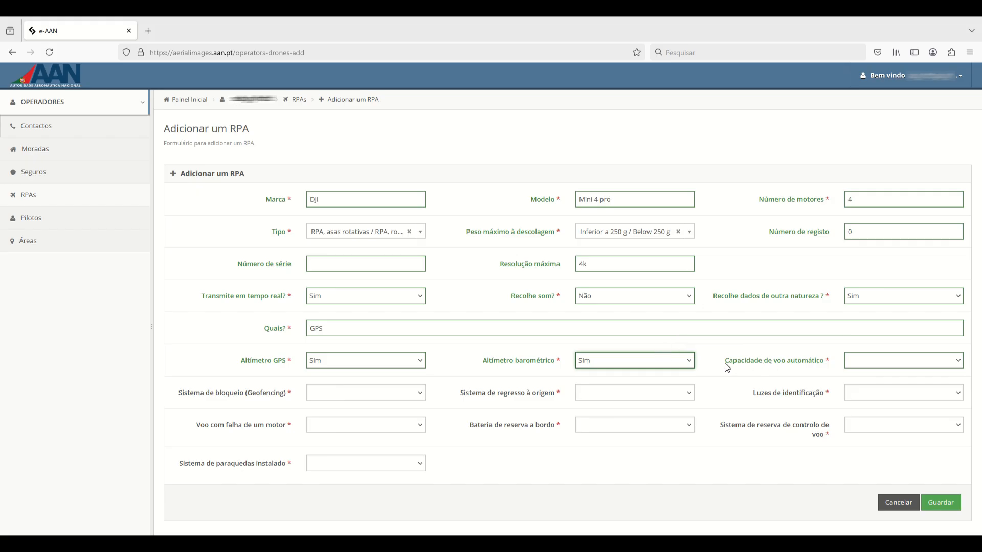
click(894, 361)
click(884, 388)
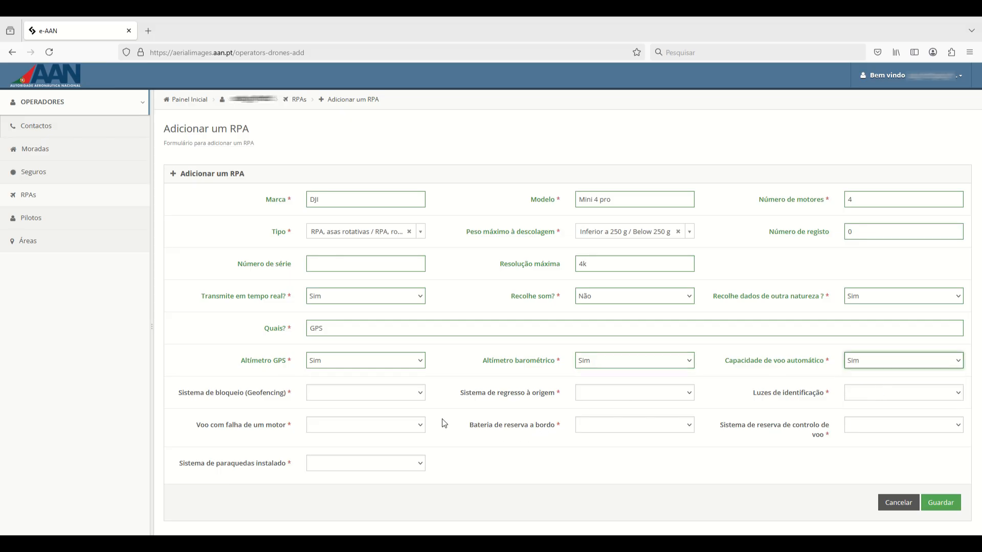
Answer Sim for the geofencing system, the return-to-home system and the identification lights.
click(361, 391)
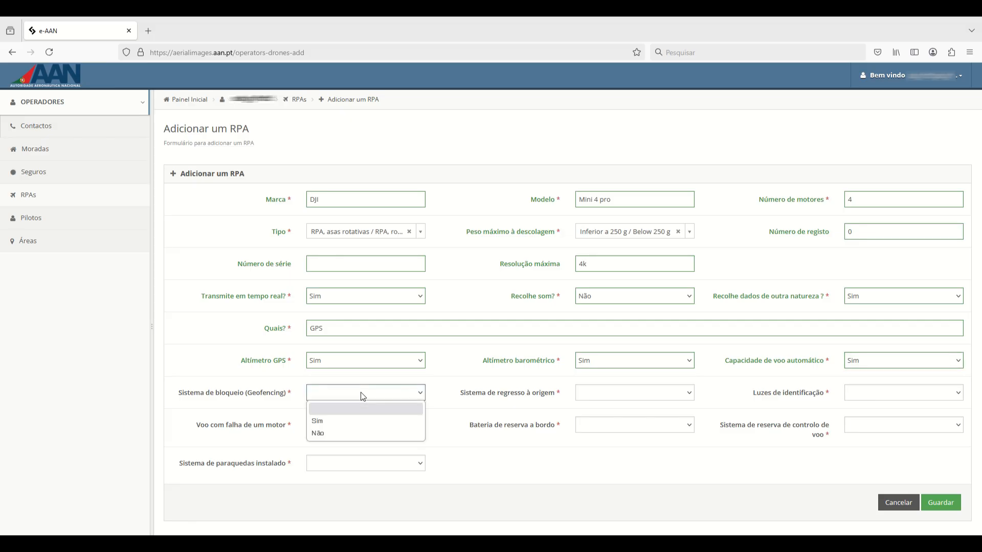
click(358, 421)
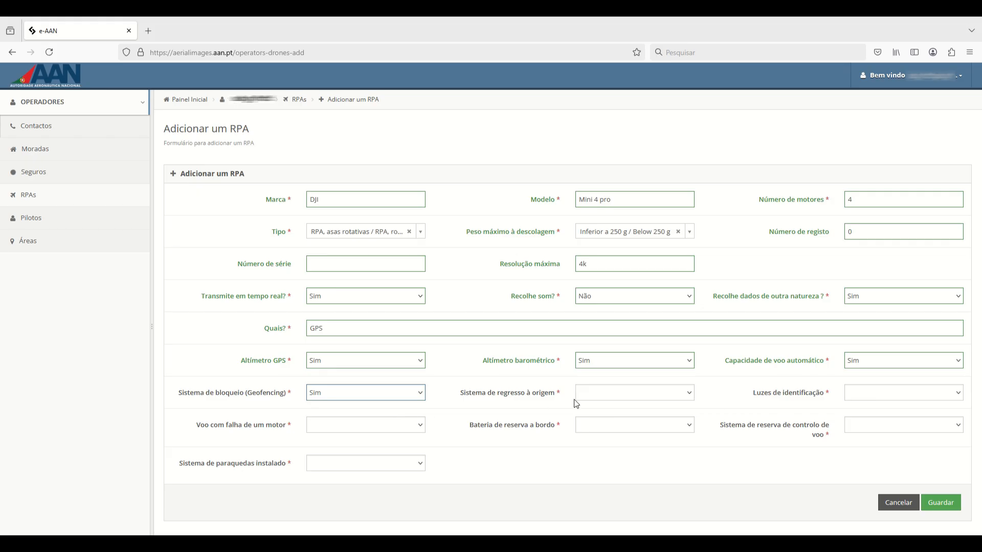
click(646, 393)
click(617, 421)
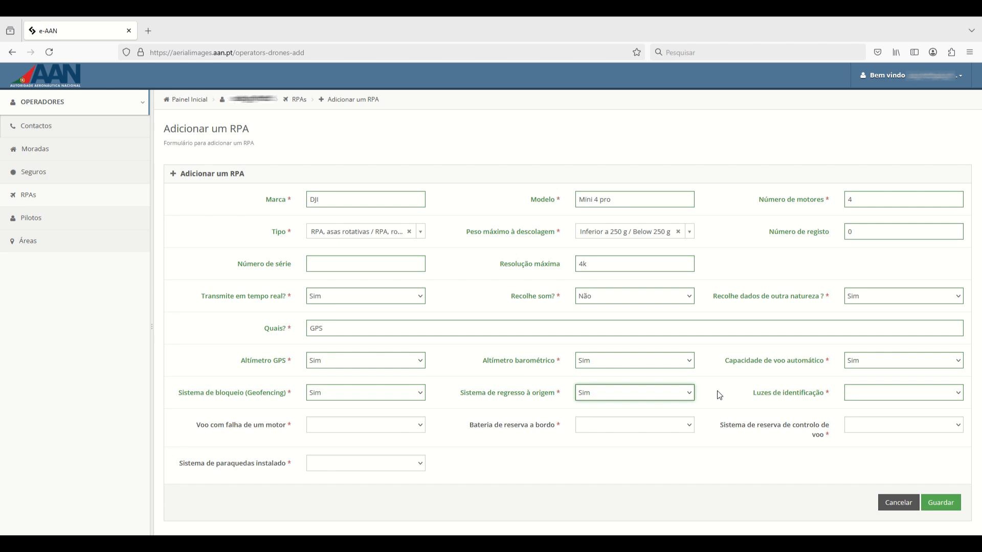
click(886, 397)
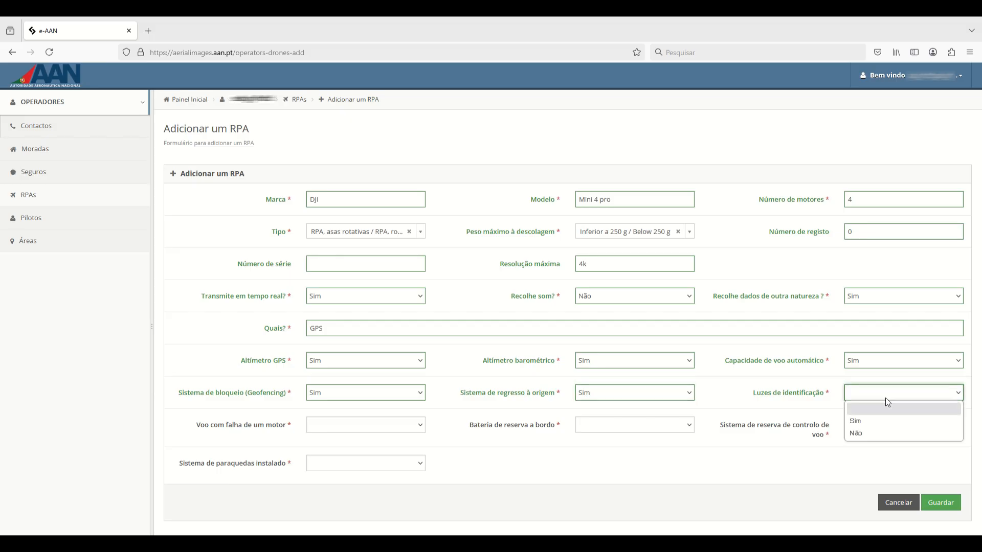
click(885, 422)
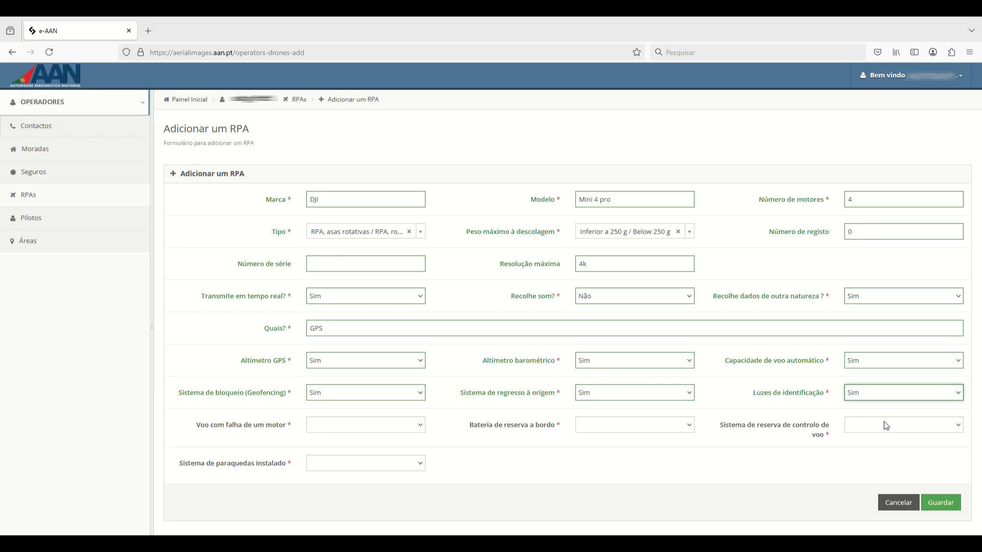
Answer Não for flight with a failed motor, the onboard reserve battery and the reserve flight control system.
click(381, 430)
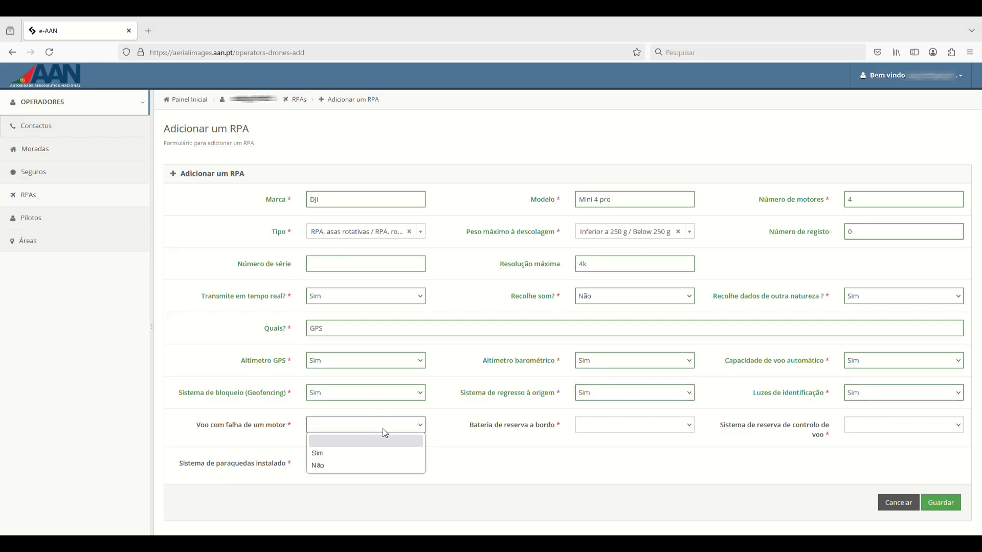
click(385, 469)
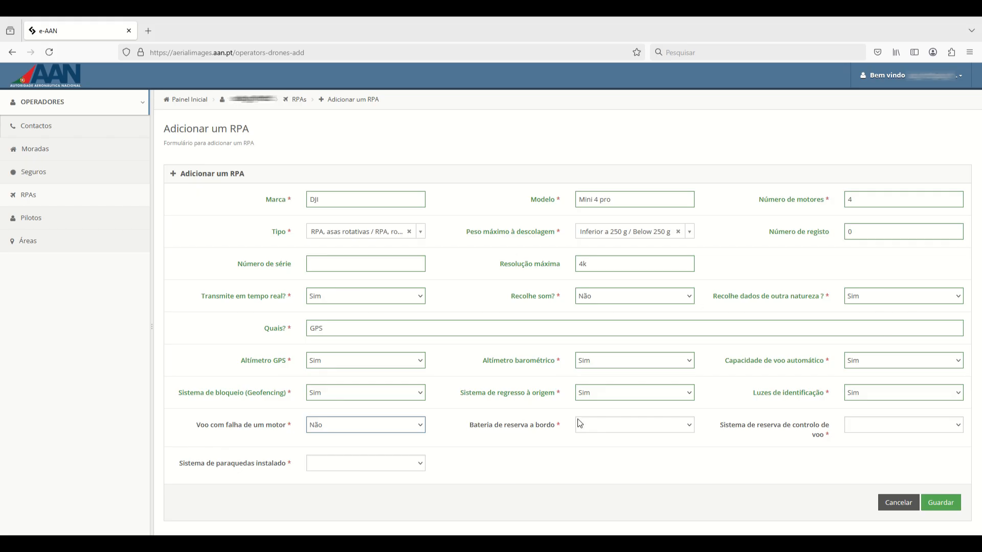
click(607, 430)
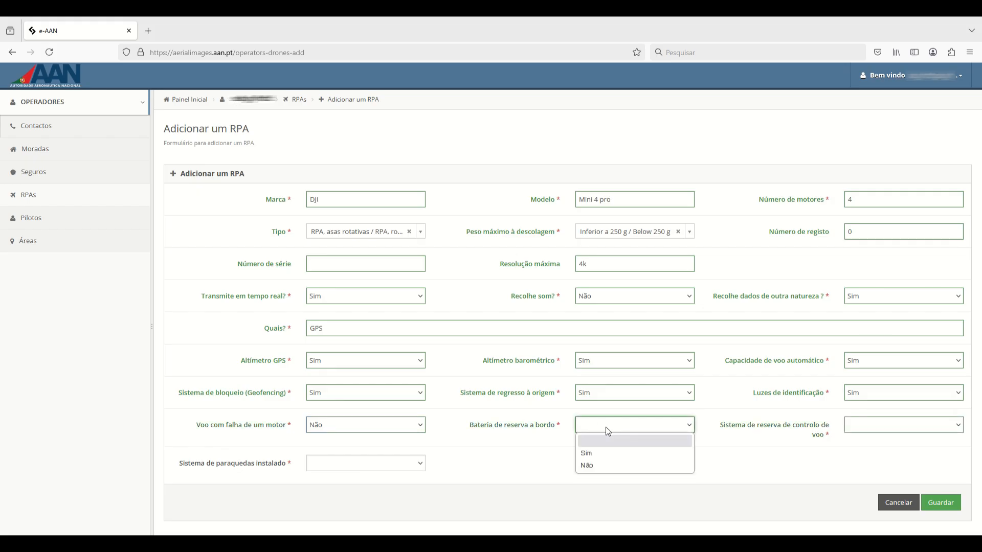
click(617, 463)
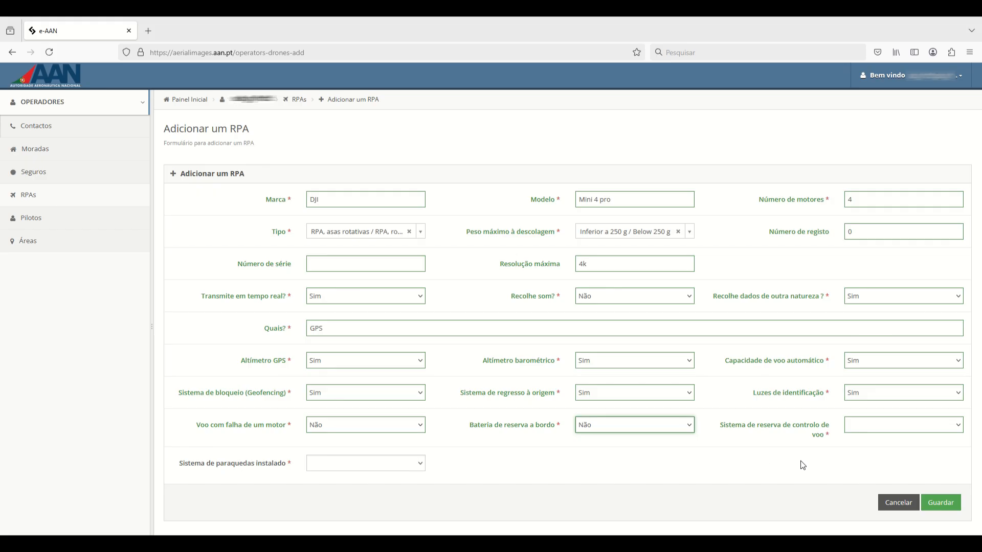
click(896, 428)
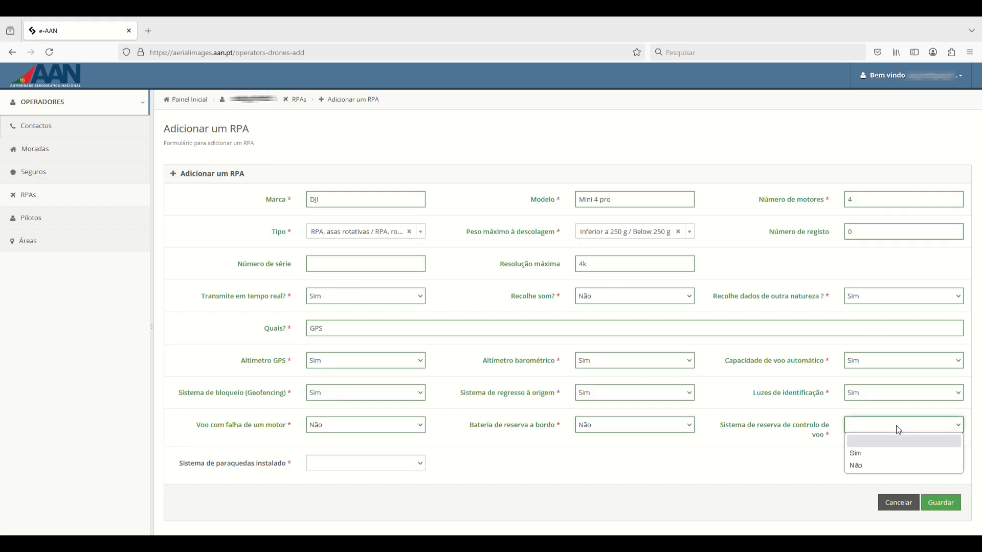
click(895, 466)
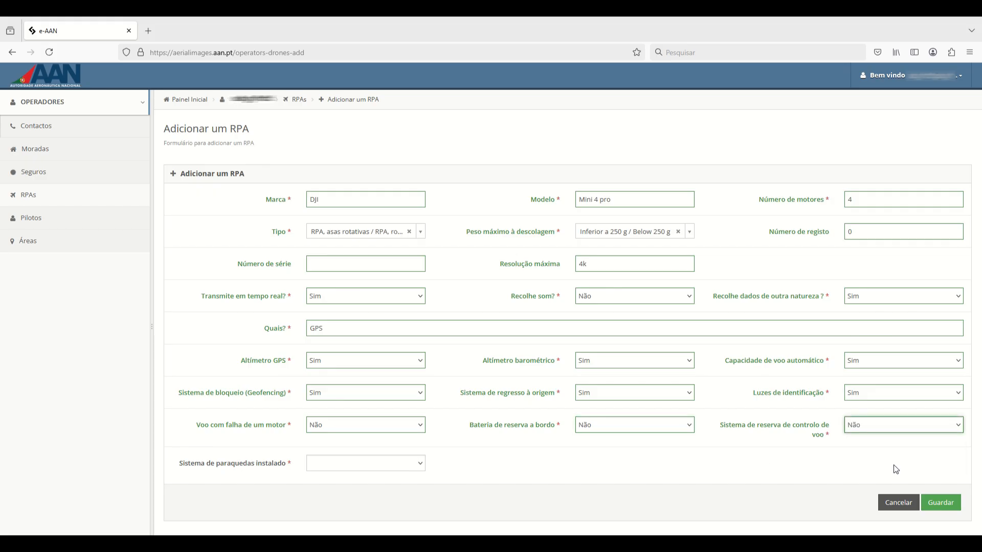
Answer Não for the installed parachute system.
click(379, 465)
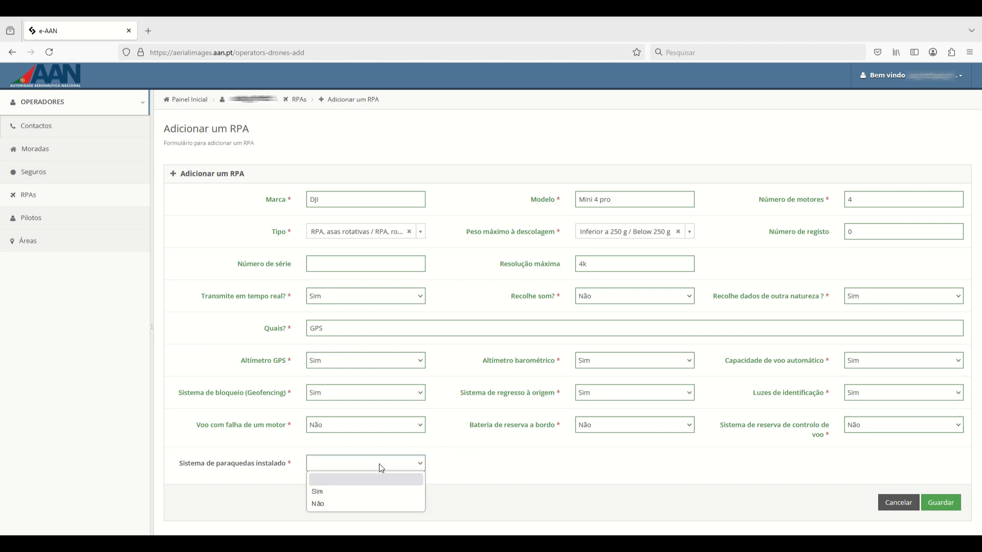
click(361, 505)
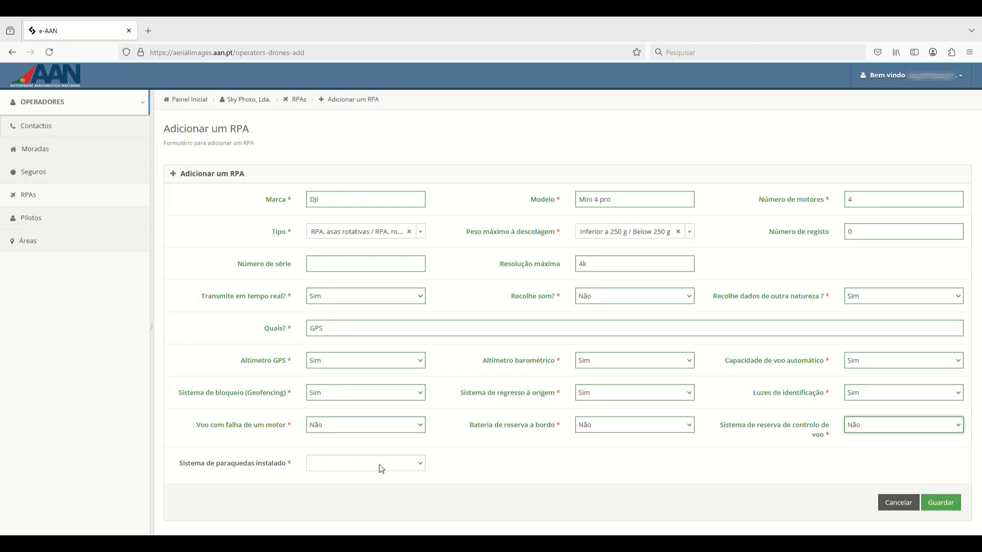
click(379, 465)
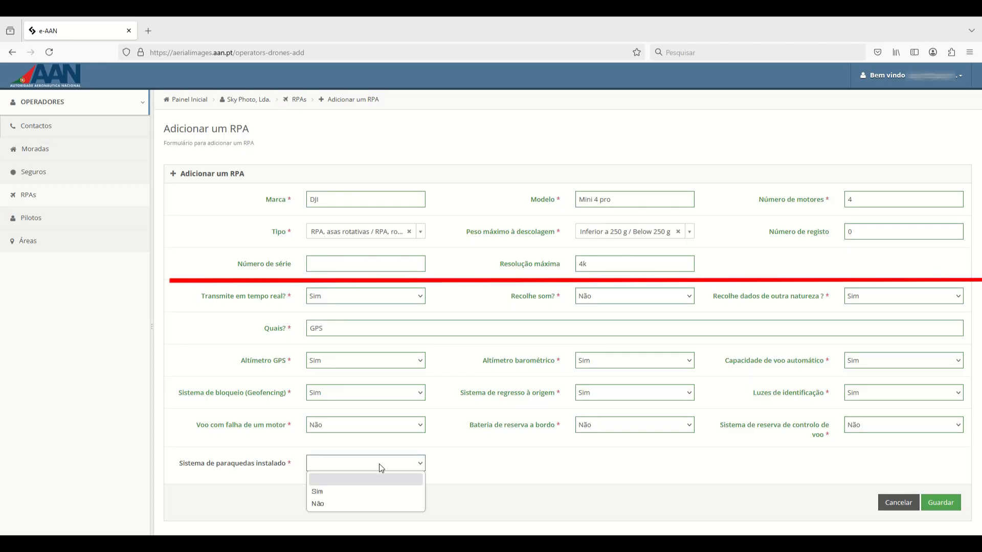
click(361, 504)
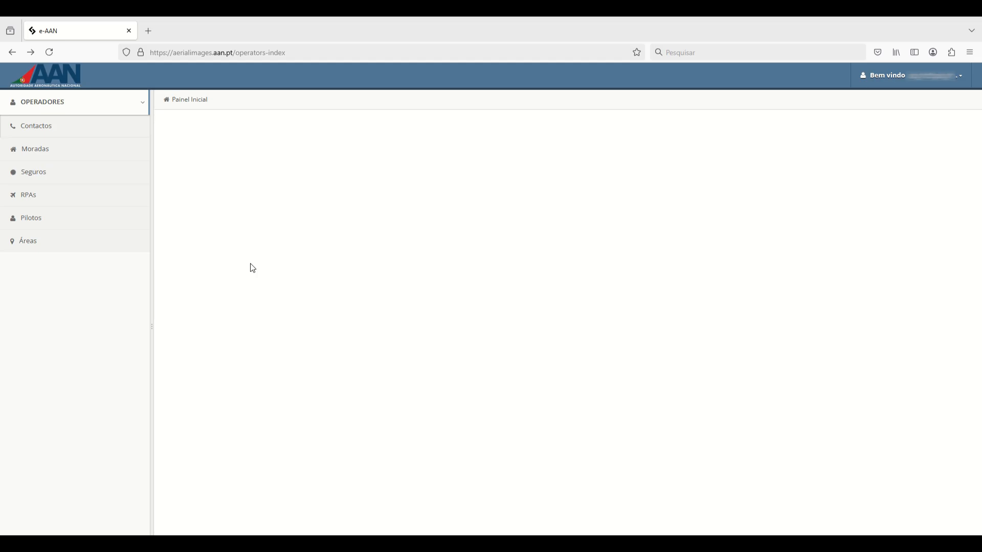
Open the form for creating a pilot, review its name, mobile, address and postal code fields, and leave without saving.
click(65, 223)
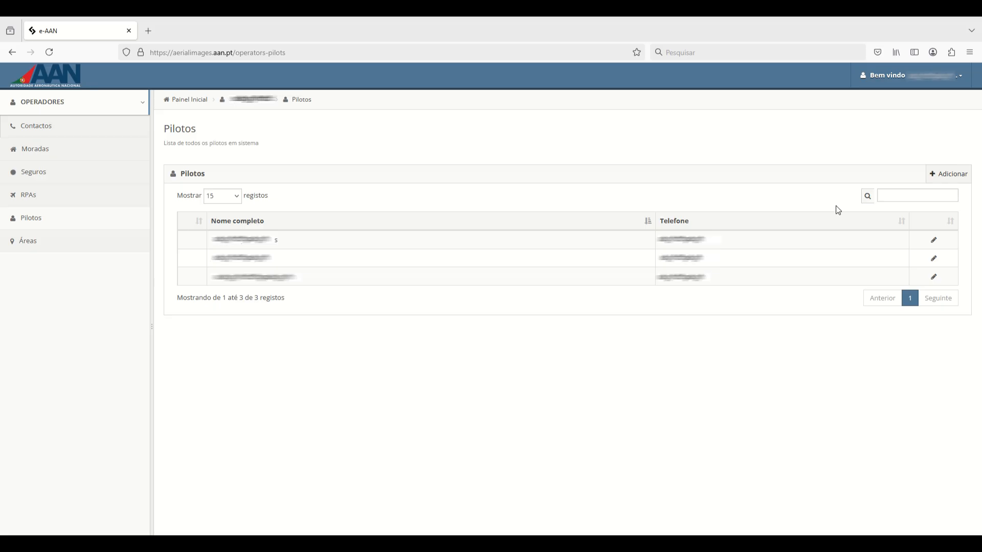
click(947, 173)
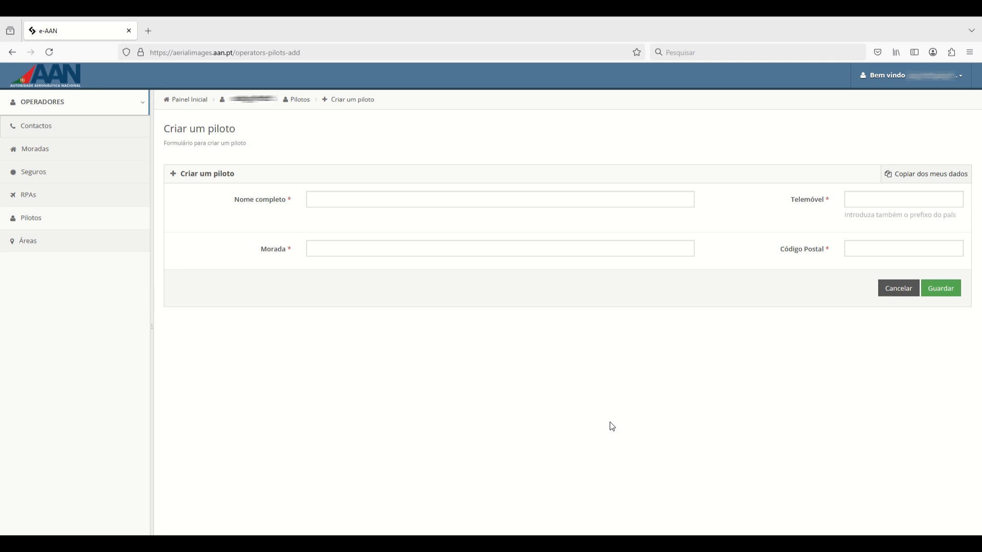
click(485, 199)
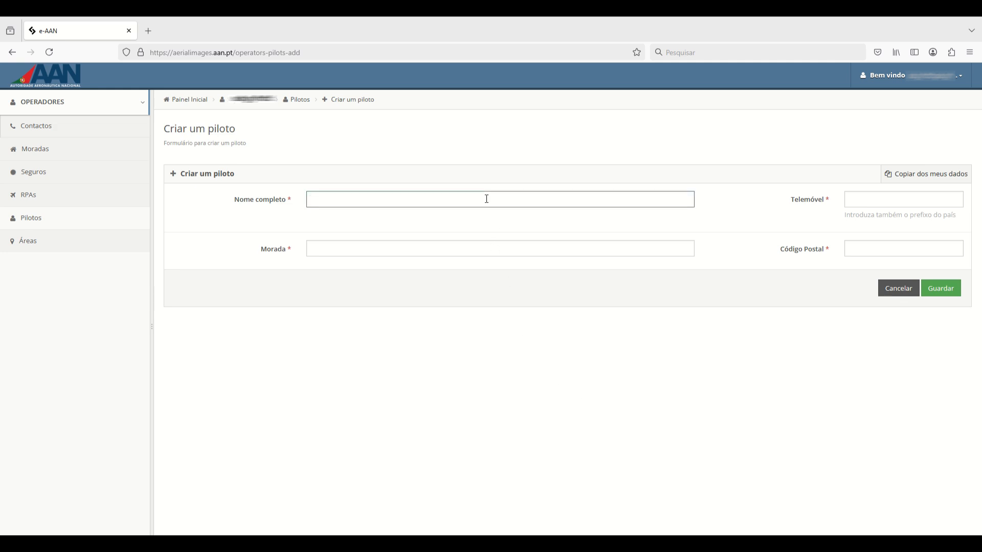
click(876, 203)
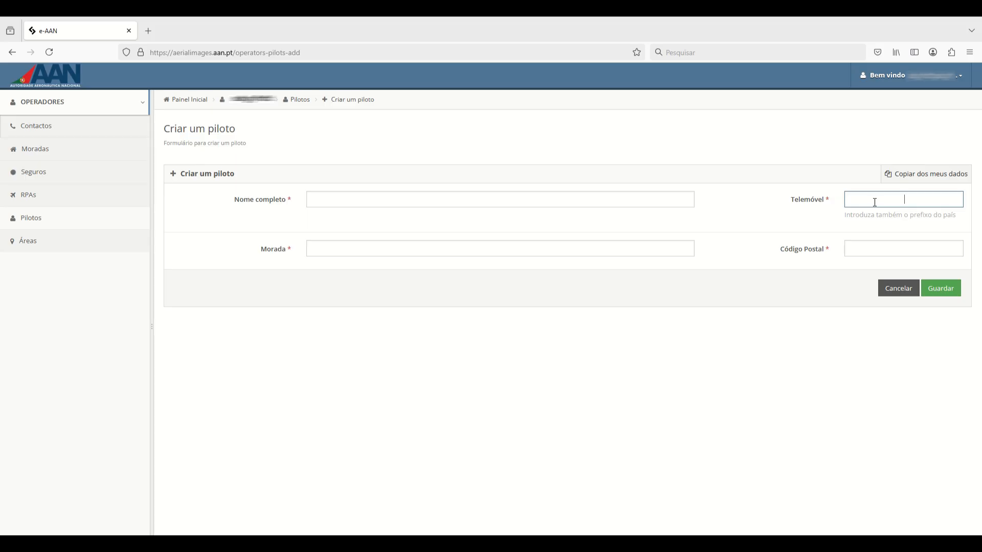
click(482, 249)
click(868, 249)
click(852, 333)
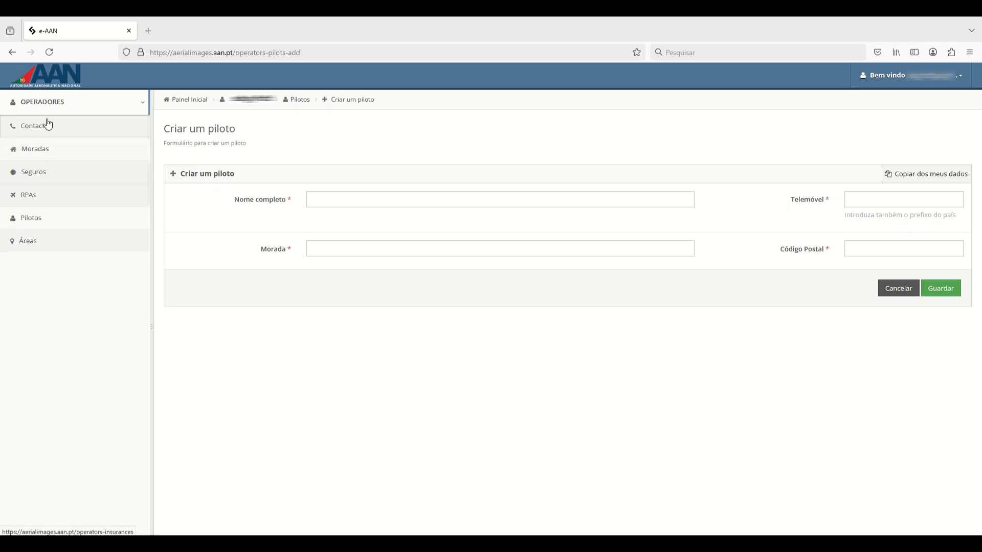
click(13, 52)
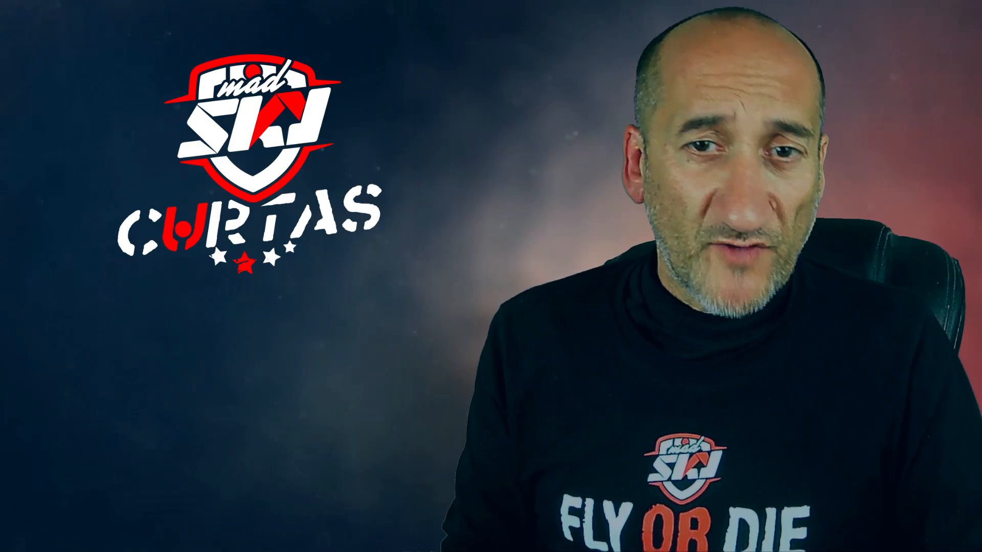
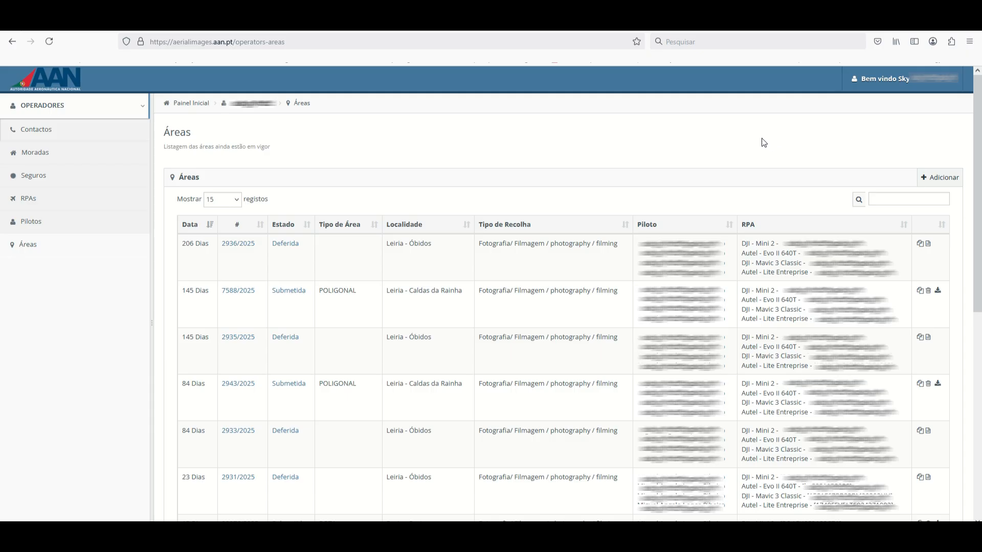
Start a new area request with district Leiria and municipality Óbidos.
click(944, 180)
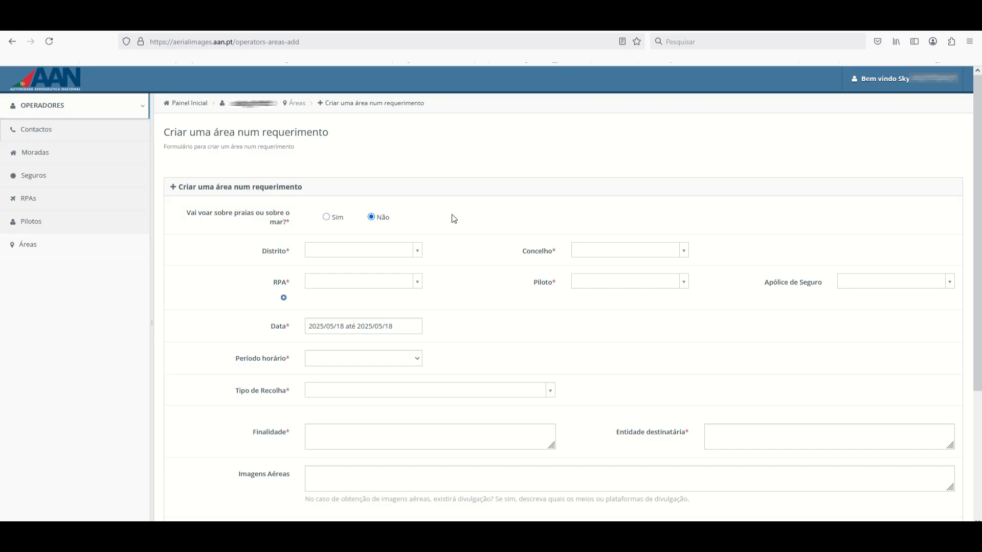
click(418, 250)
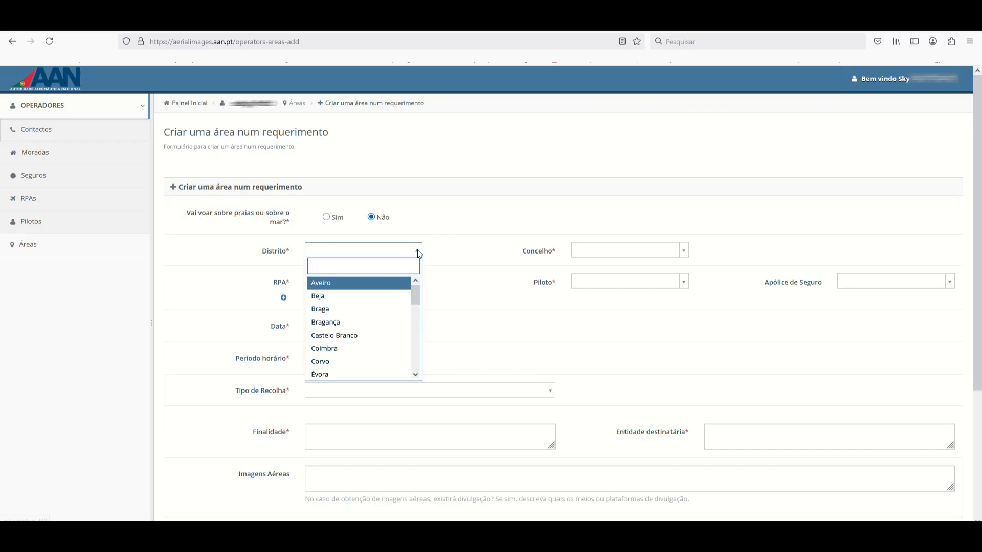
drag(418, 296, 417, 329)
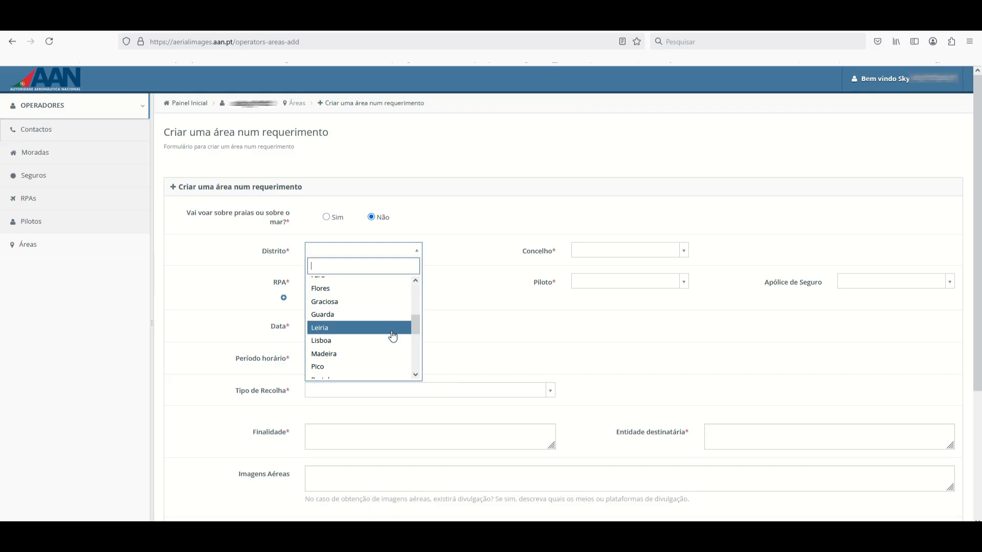
click(392, 331)
click(634, 250)
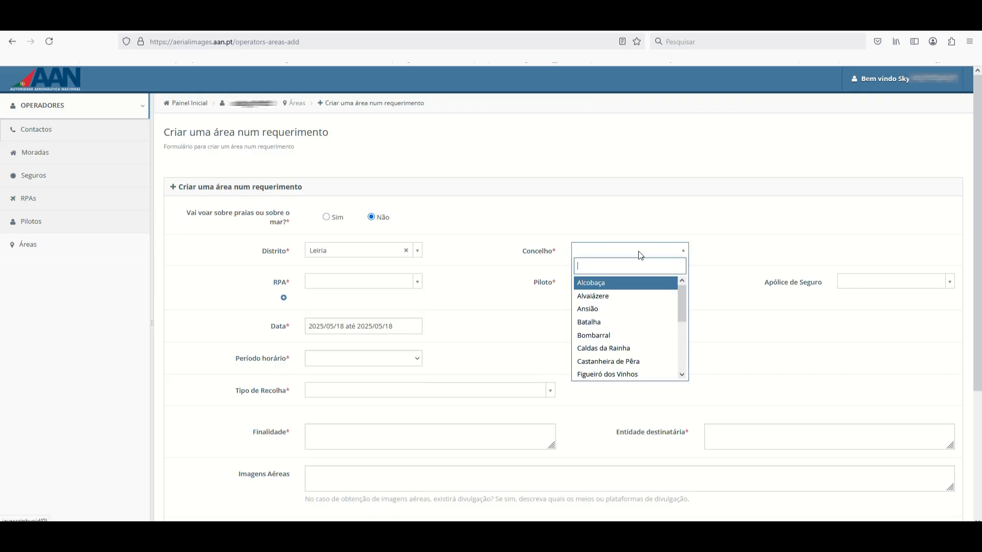
drag(682, 301, 681, 341)
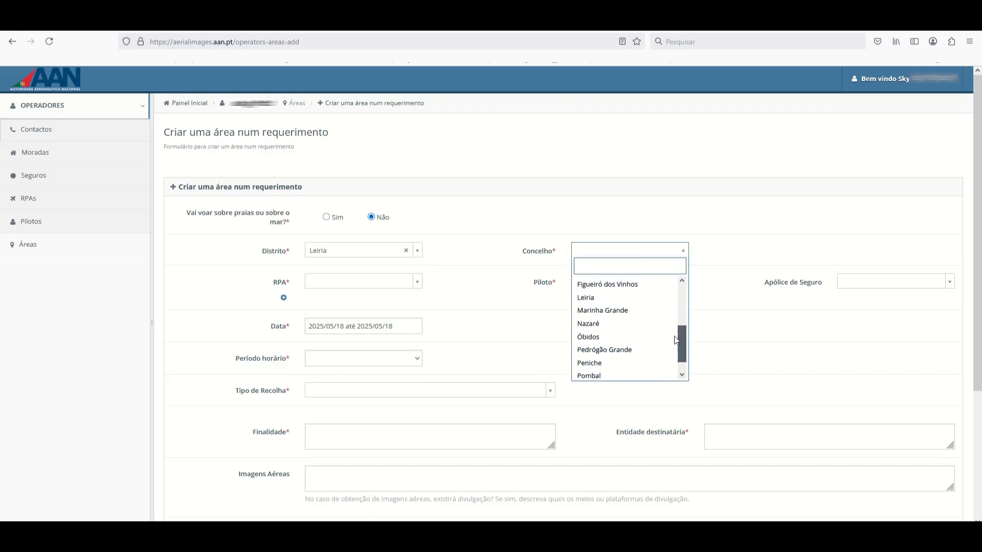
click(654, 340)
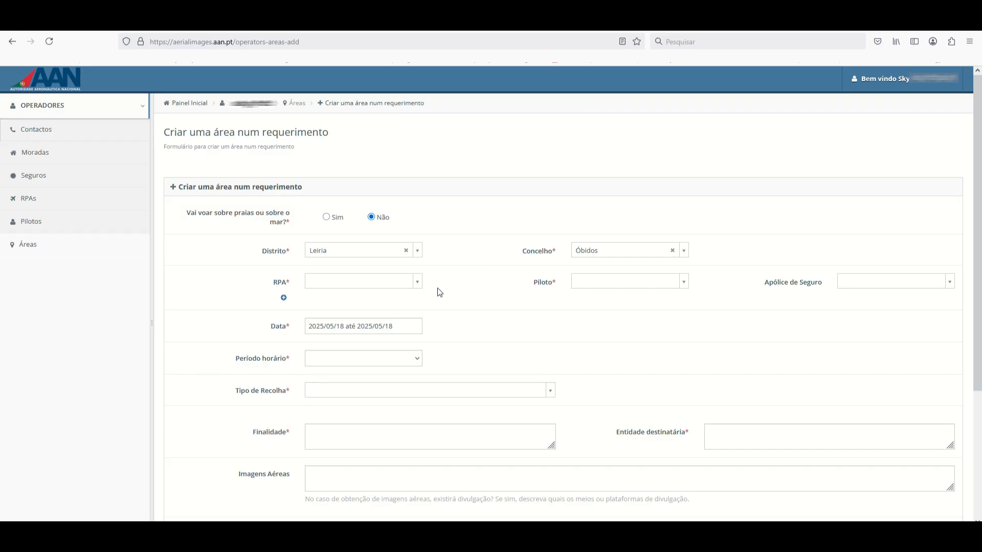
Assign the Asctec Tecnologies - Falcom 8 drone and the first listed pilot to the area request.
click(371, 281)
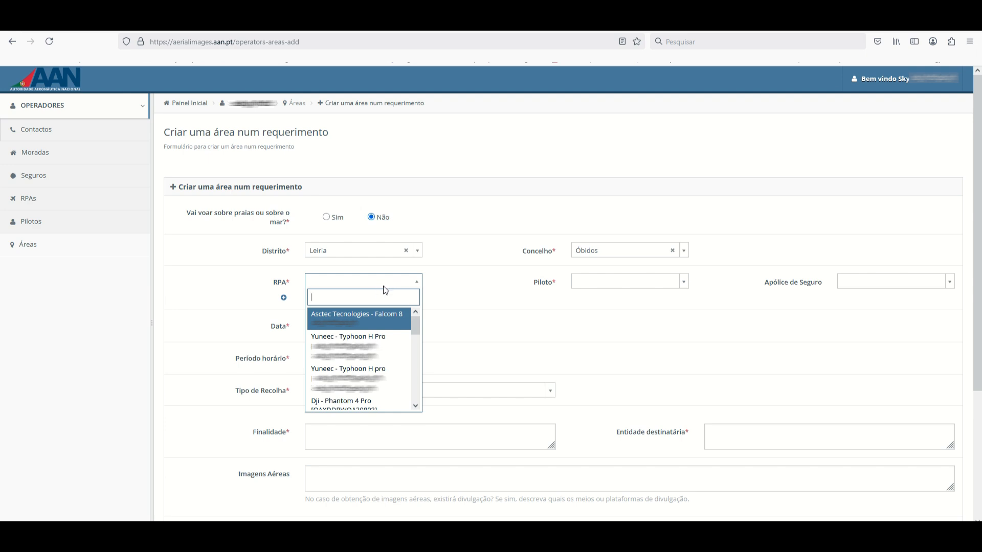
click(363, 321)
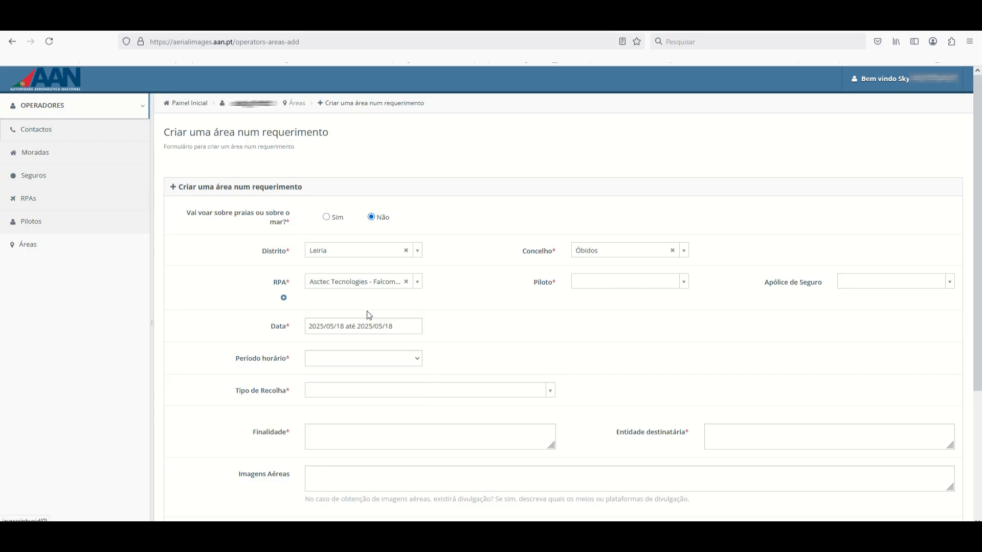
click(639, 287)
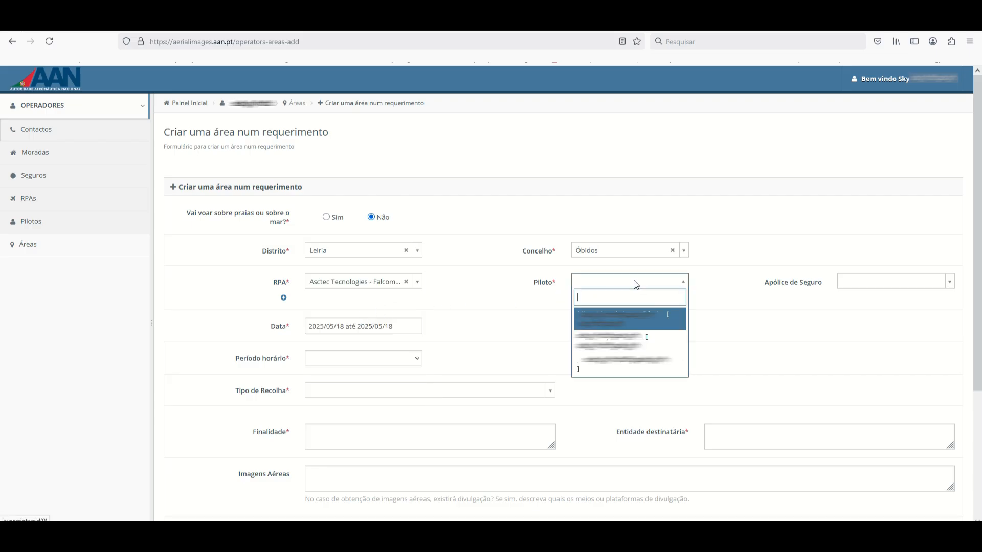
click(609, 281)
click(608, 280)
click(642, 322)
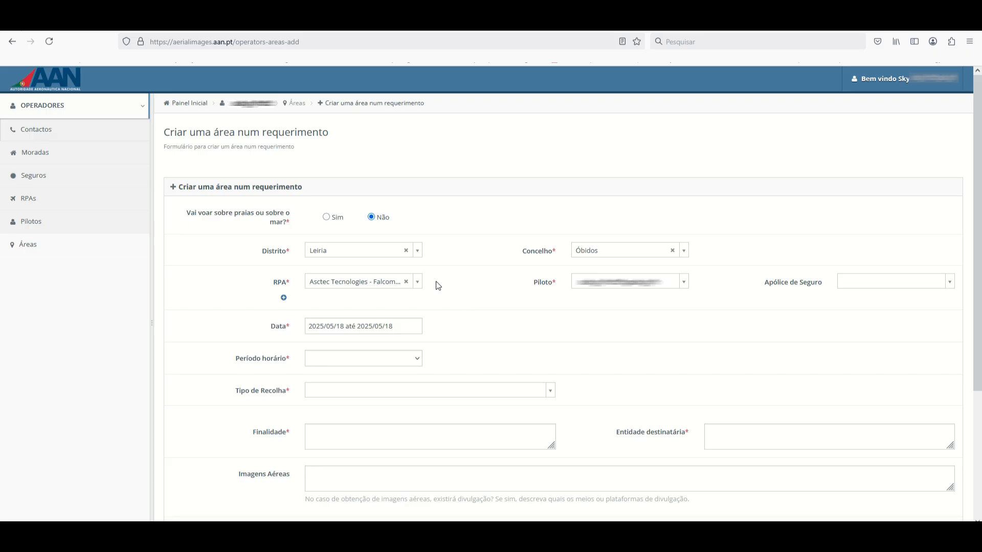
Add a second drone row to the request with the Dji - Phantom 4 Pro and the last listed pilot.
click(284, 299)
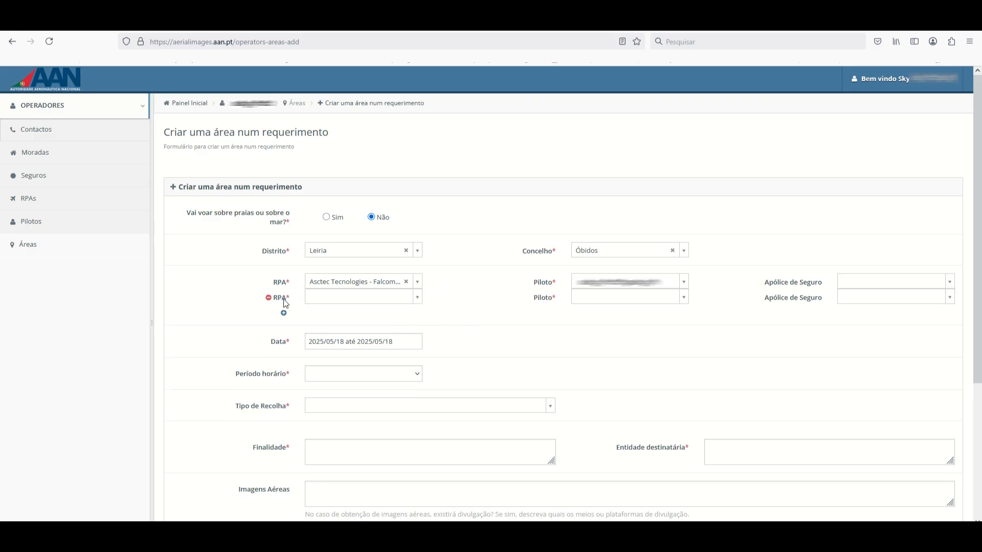
click(392, 299)
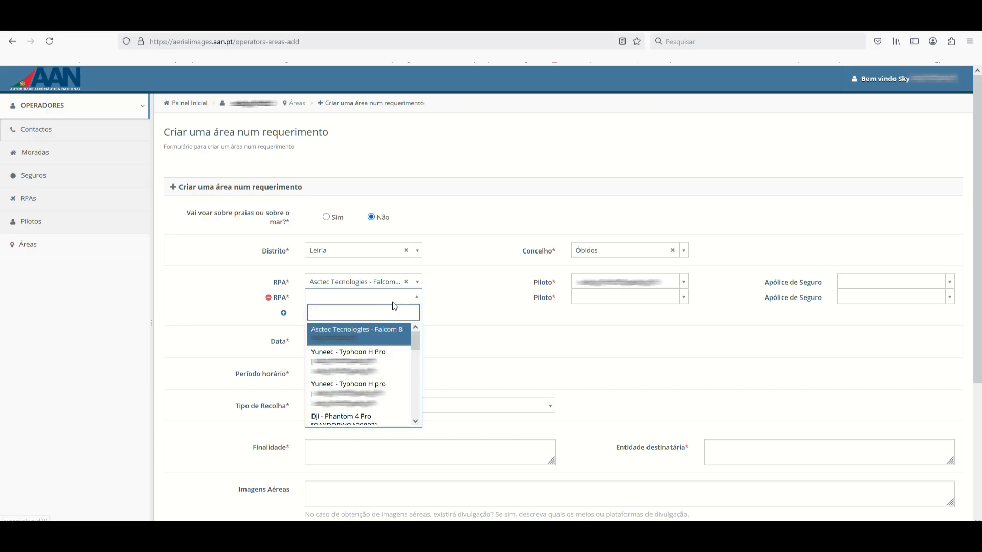
click(381, 421)
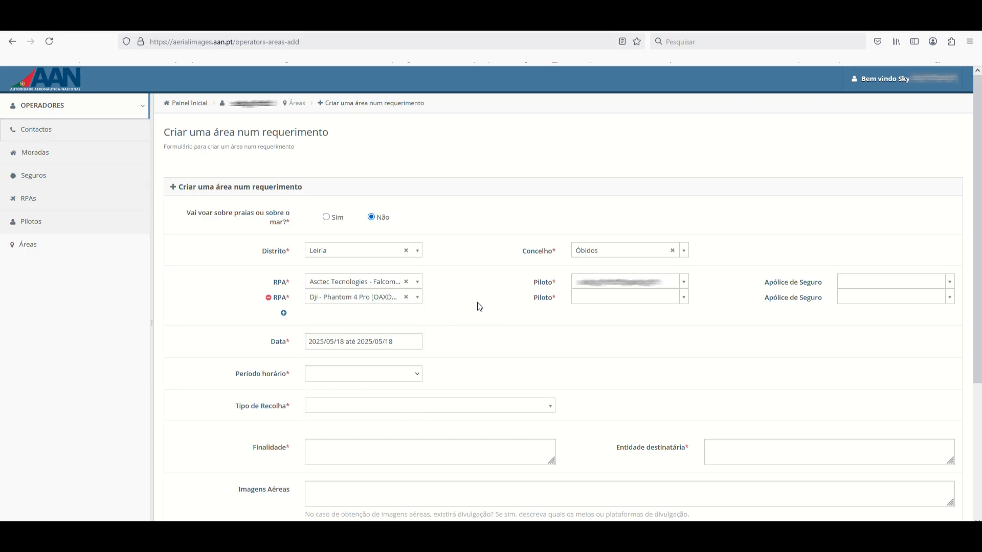
click(603, 296)
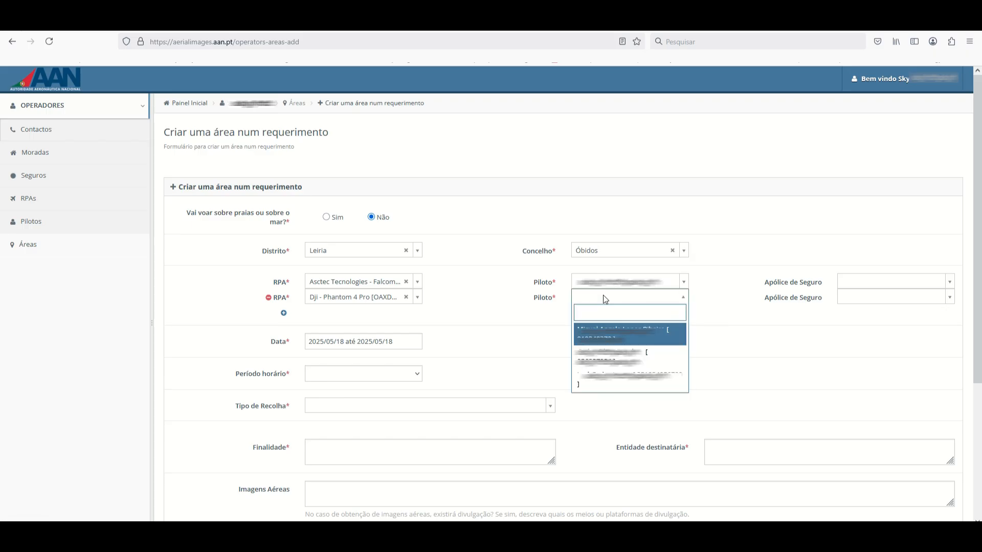
click(617, 379)
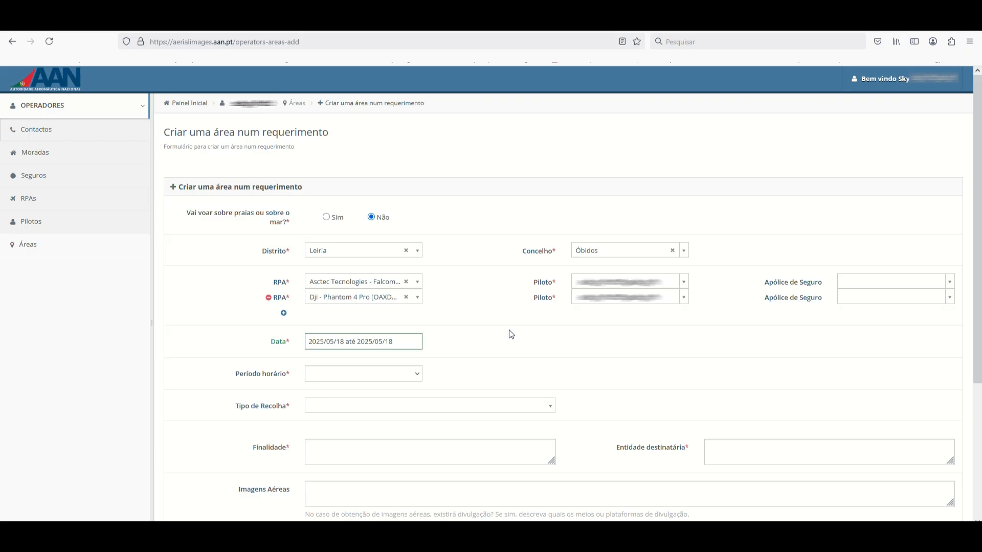
Set the area request's date range to 2025/07/06 until 2025/08/04.
click(418, 348)
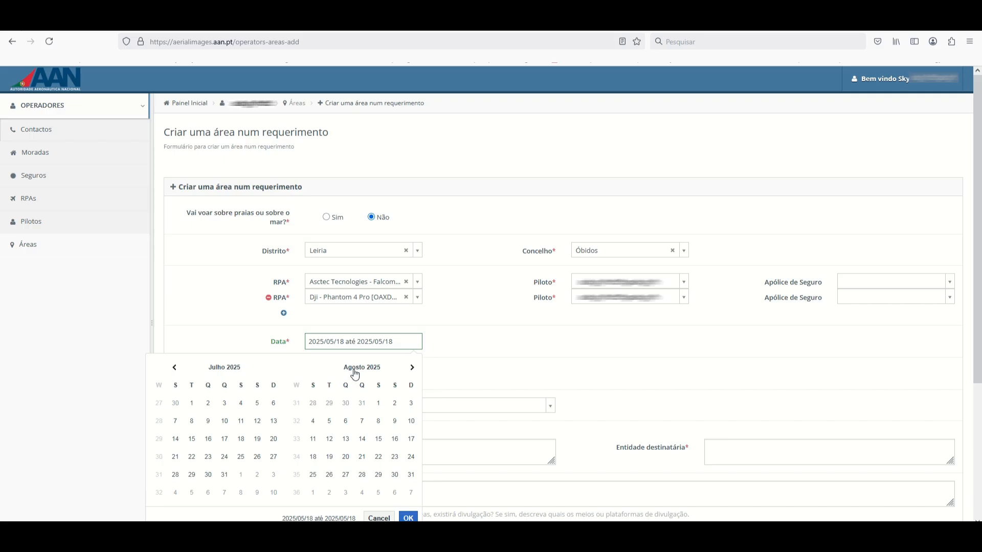
click(274, 407)
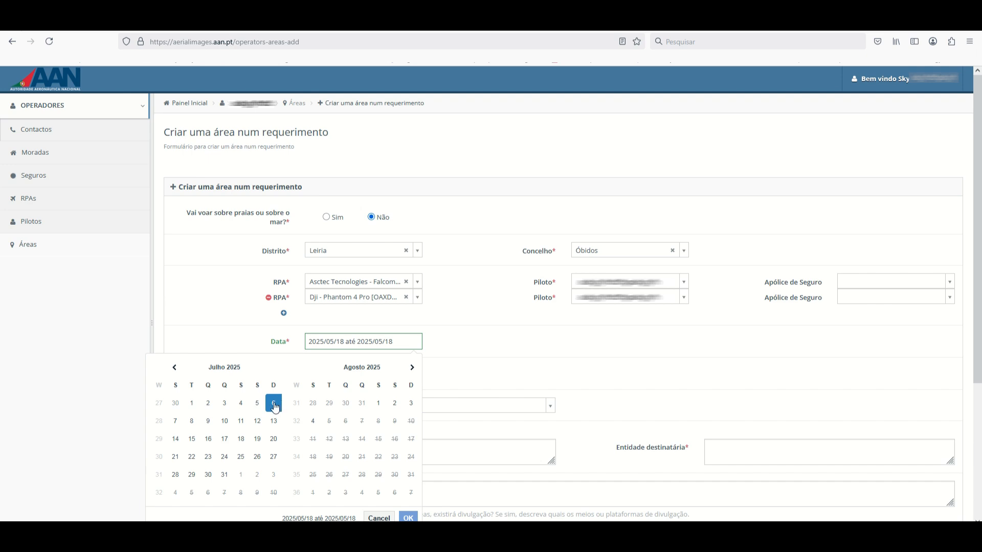
click(314, 424)
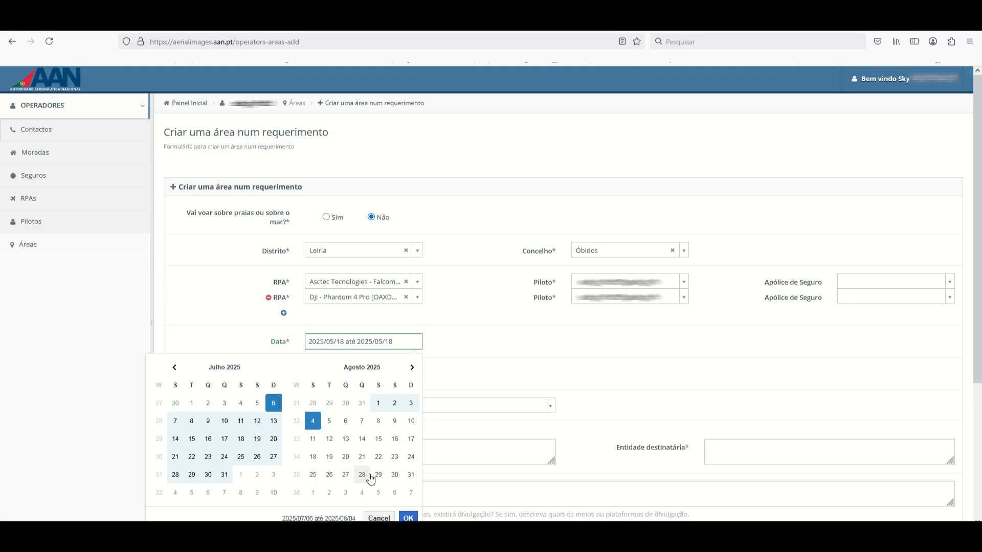
click(409, 518)
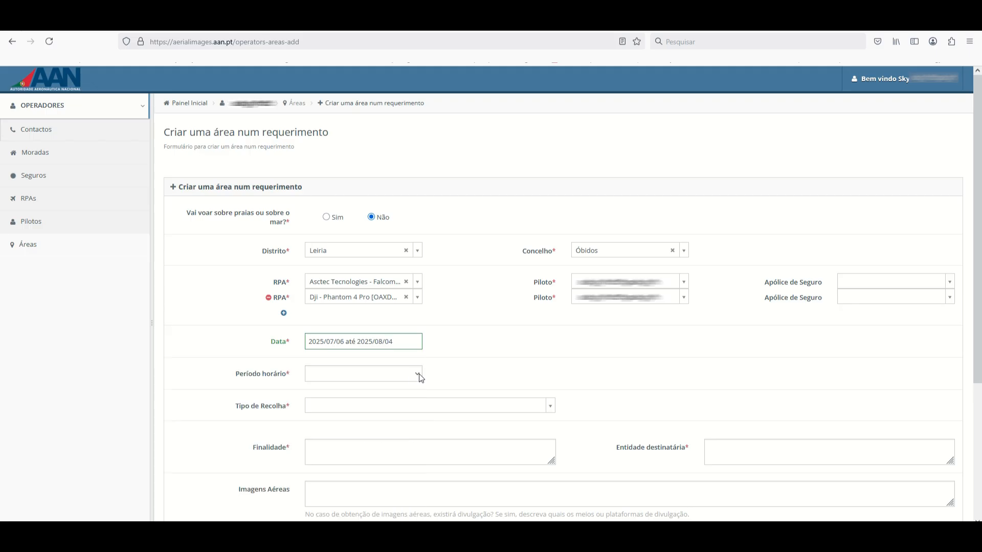
Choose Do nascer ao pôr do sol as the time period, and change it to Intervalo horário.
click(402, 378)
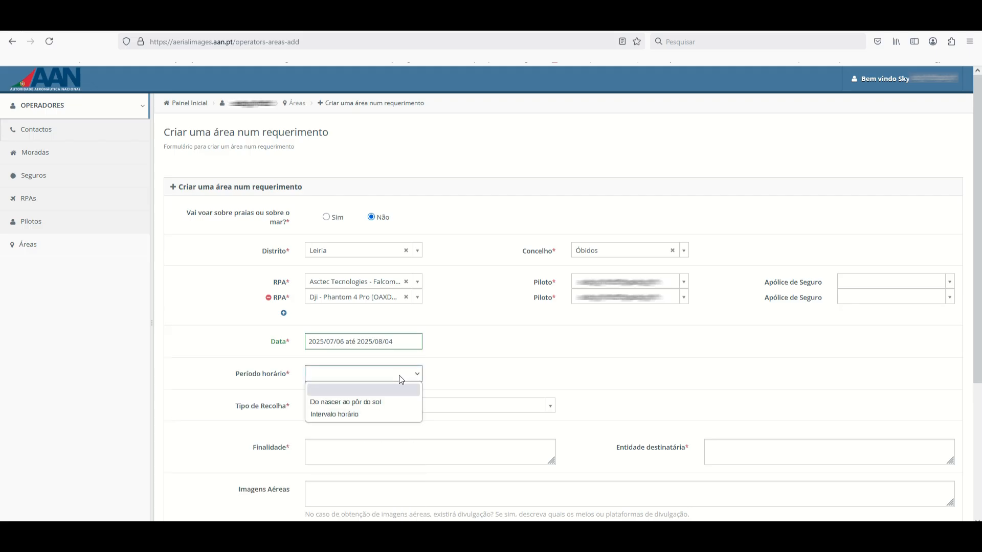
click(401, 407)
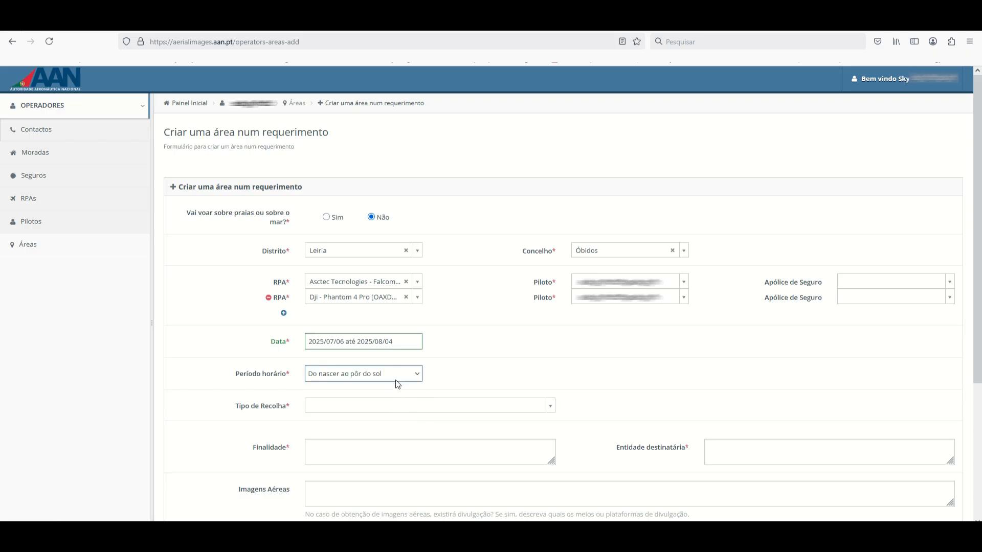
click(399, 378)
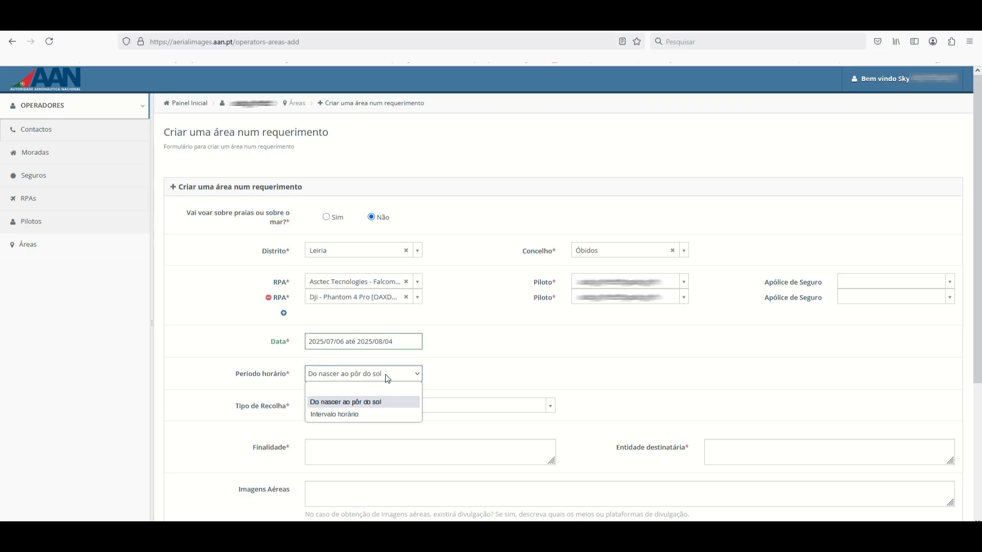
click(374, 413)
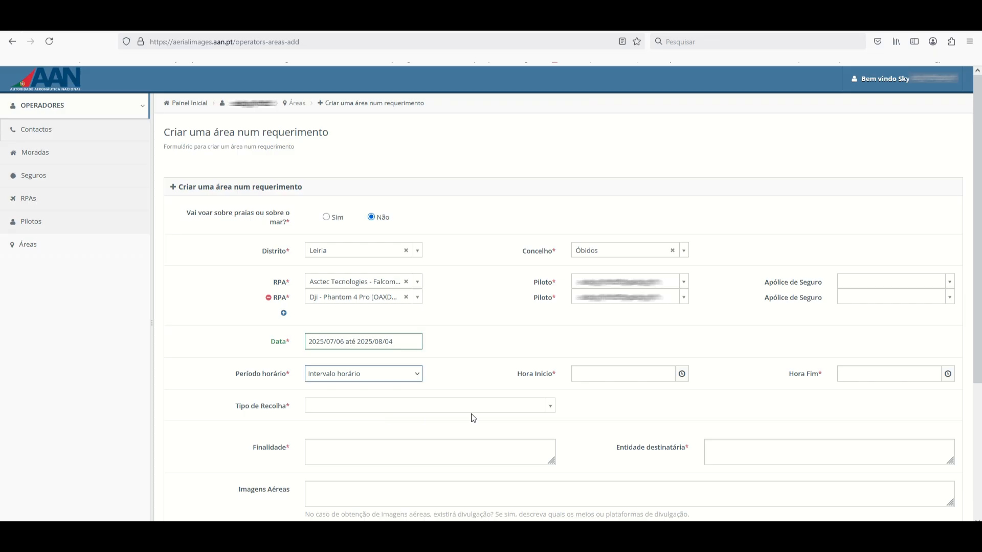
Set the flight interval's start time to 00:00 and its end time to 23:59.
click(682, 378)
click(631, 431)
click(631, 431)
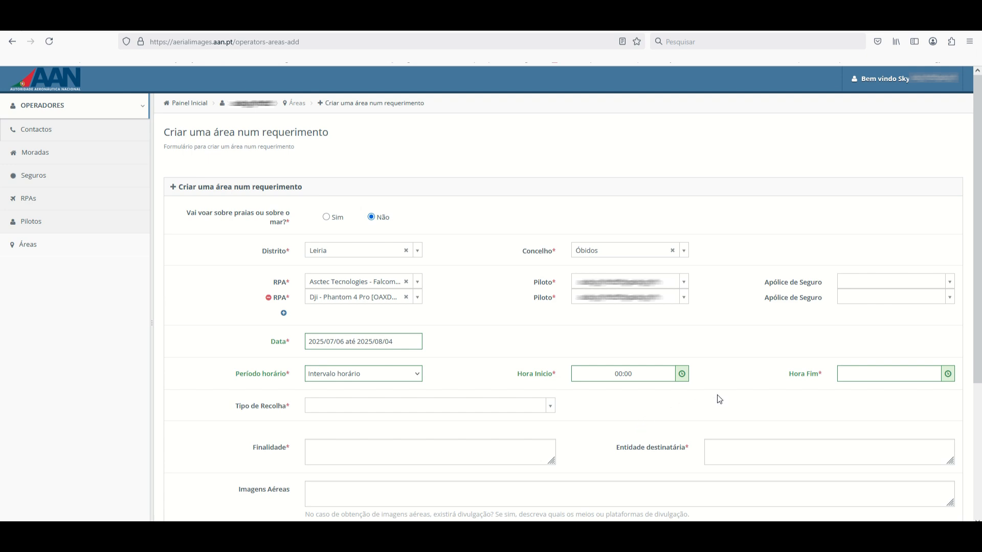
click(948, 375)
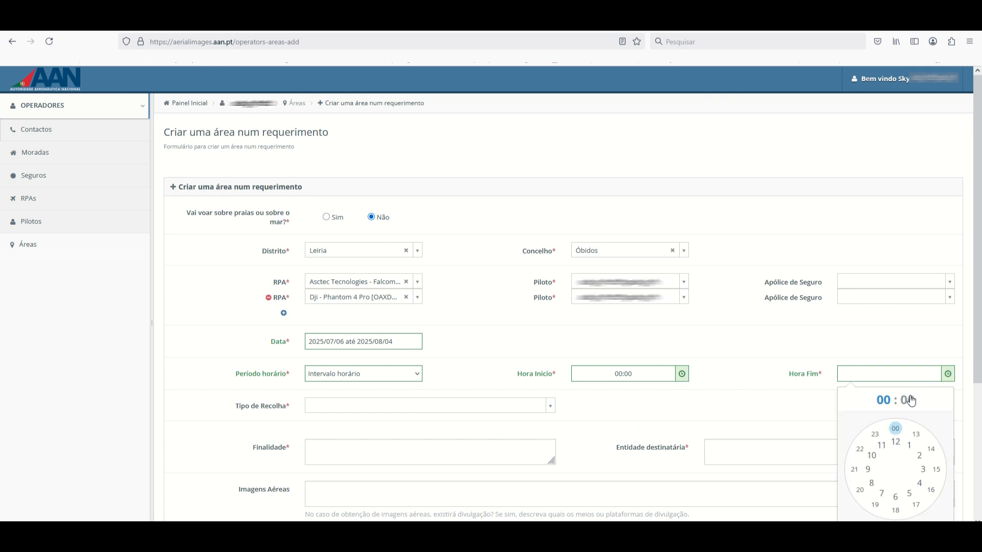
click(892, 375)
text(2)
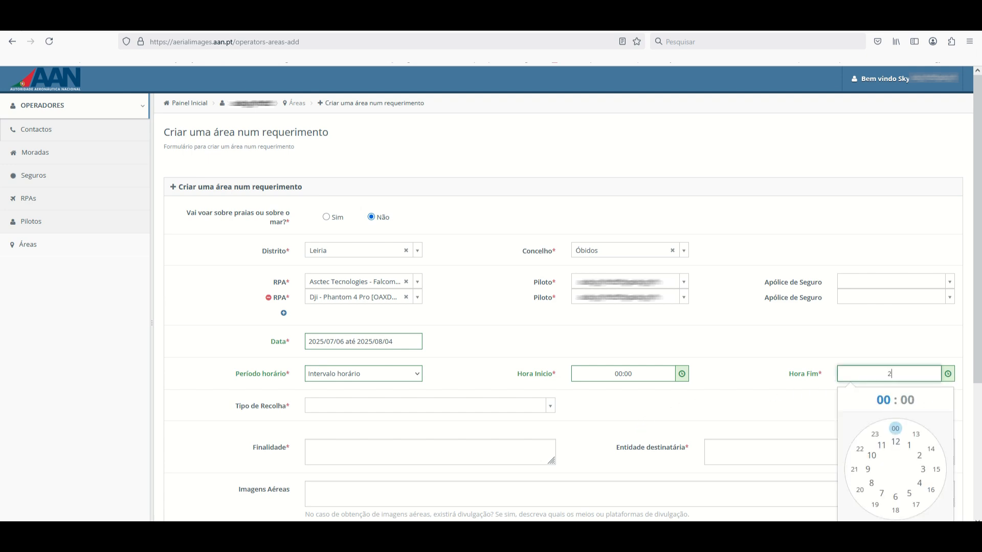
text(3:59)
click(797, 403)
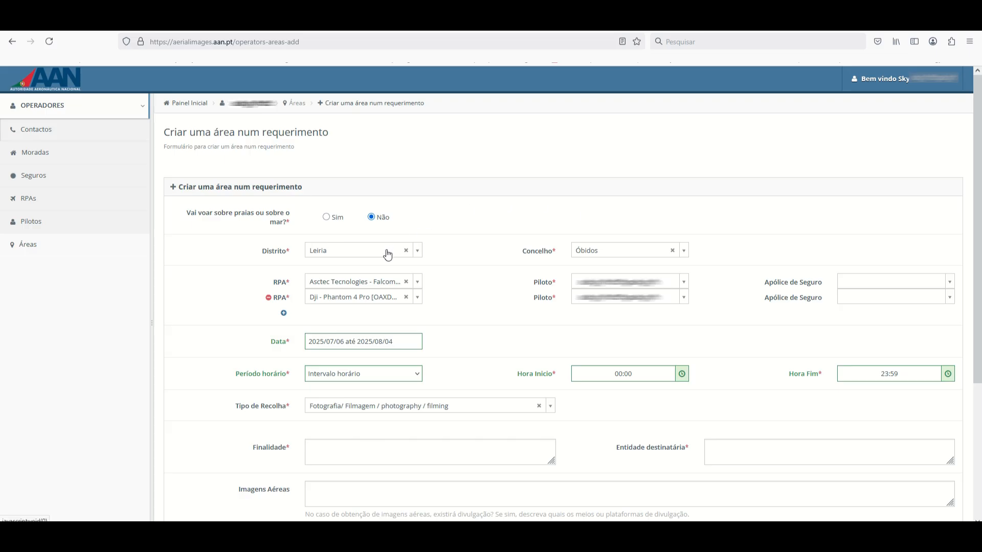
Change the request's district to Porto and its municipality to Porto.
click(366, 253)
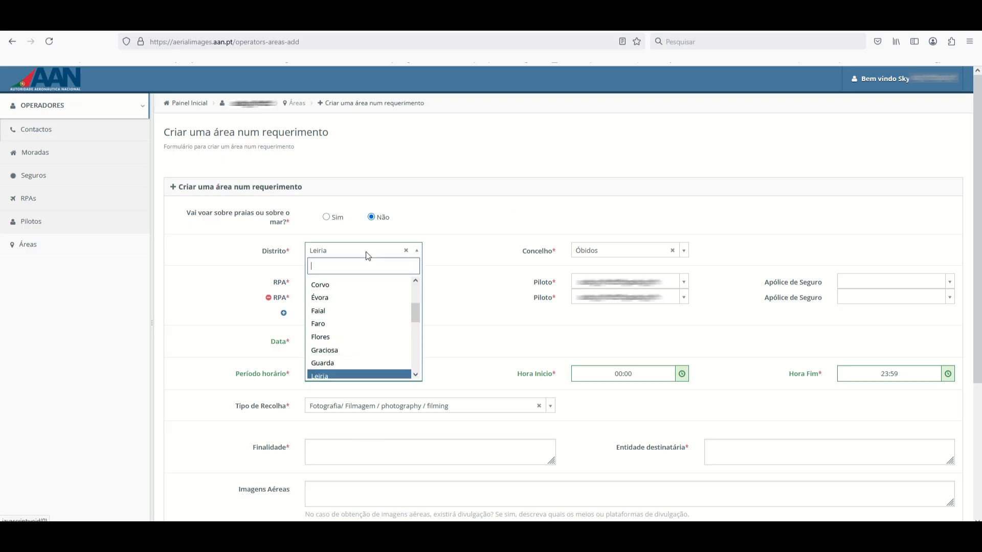
drag(417, 317, 402, 341)
click(402, 340)
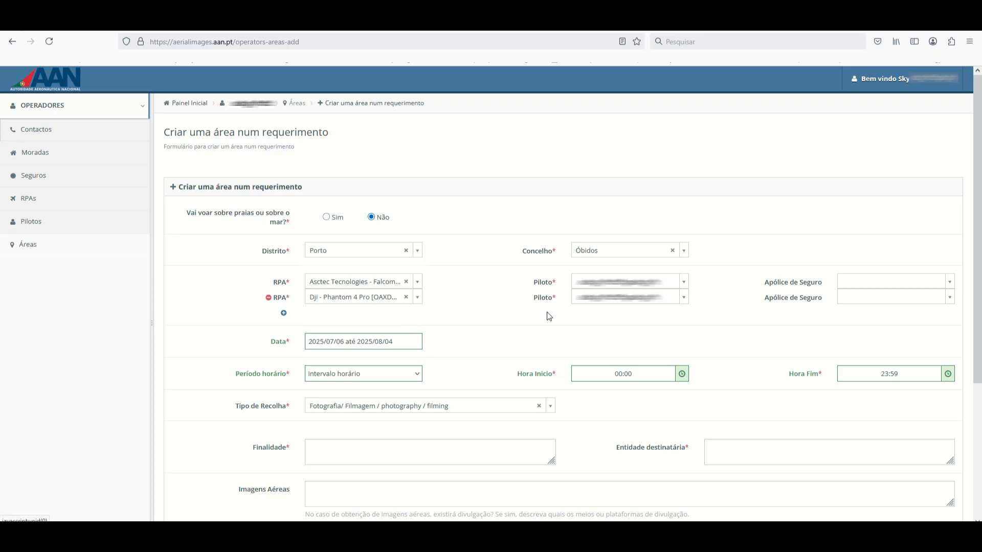
click(644, 254)
drag(680, 305, 679, 333)
click(650, 346)
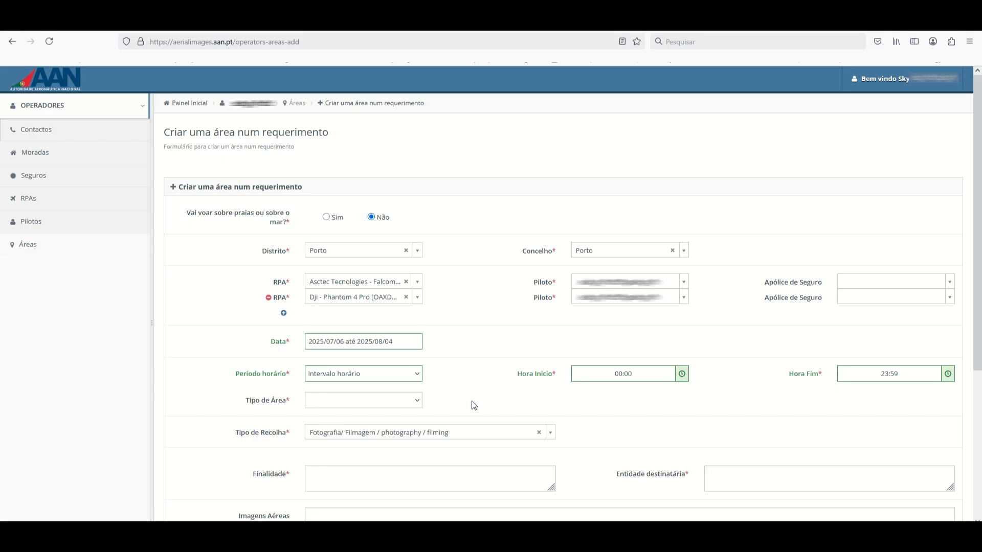
Define the area type as Circular with a height of 50 m and a radius of 500 m.
click(402, 405)
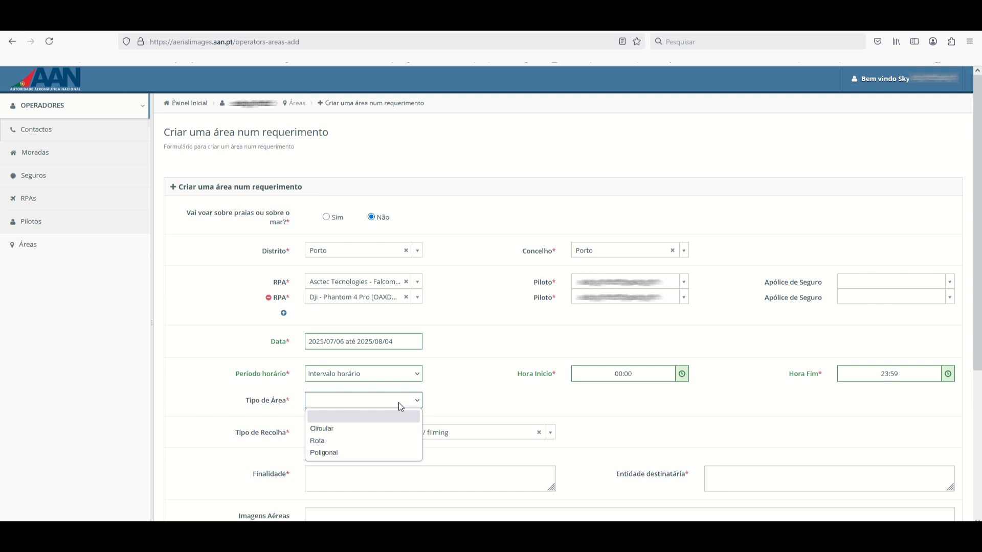
click(386, 428)
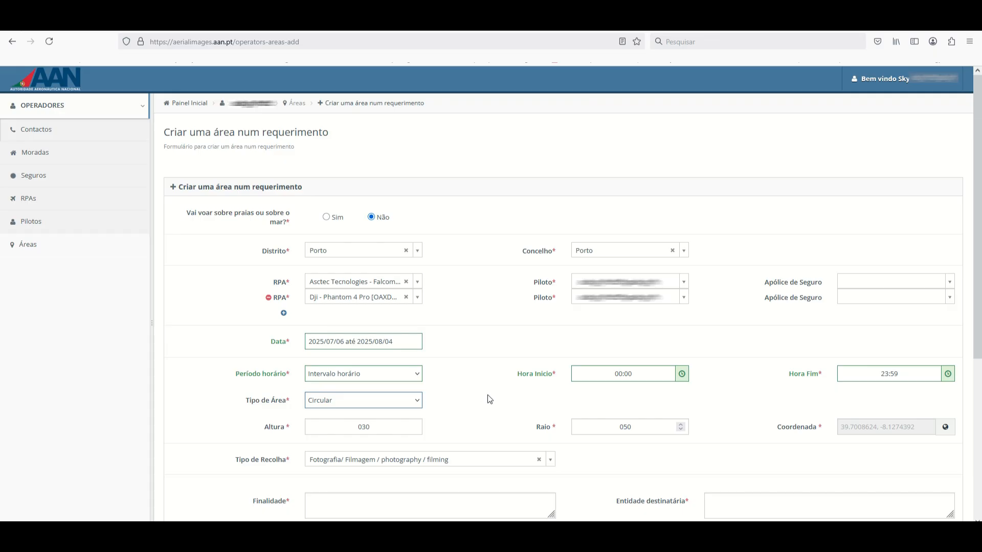
mouse_move(408, 432)
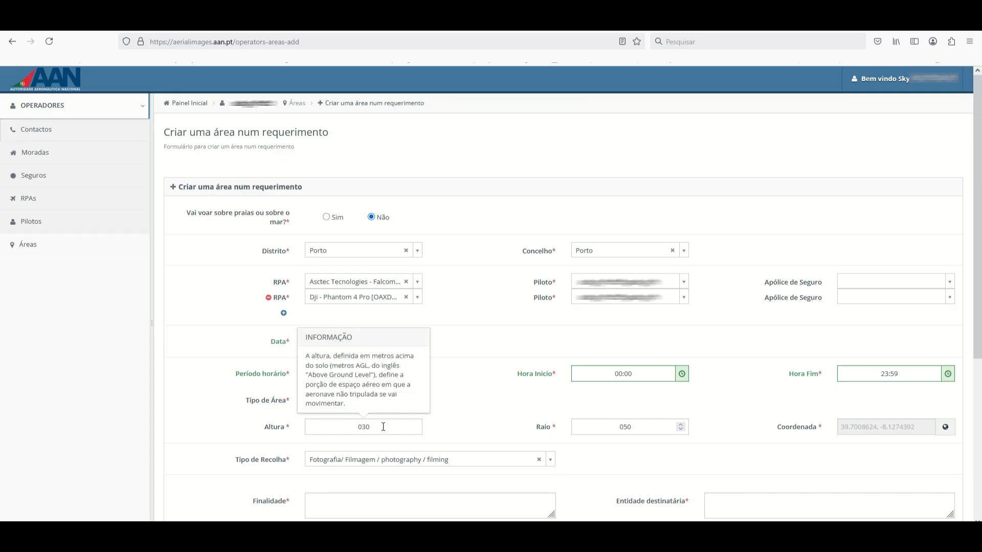
mouse_move(625, 424)
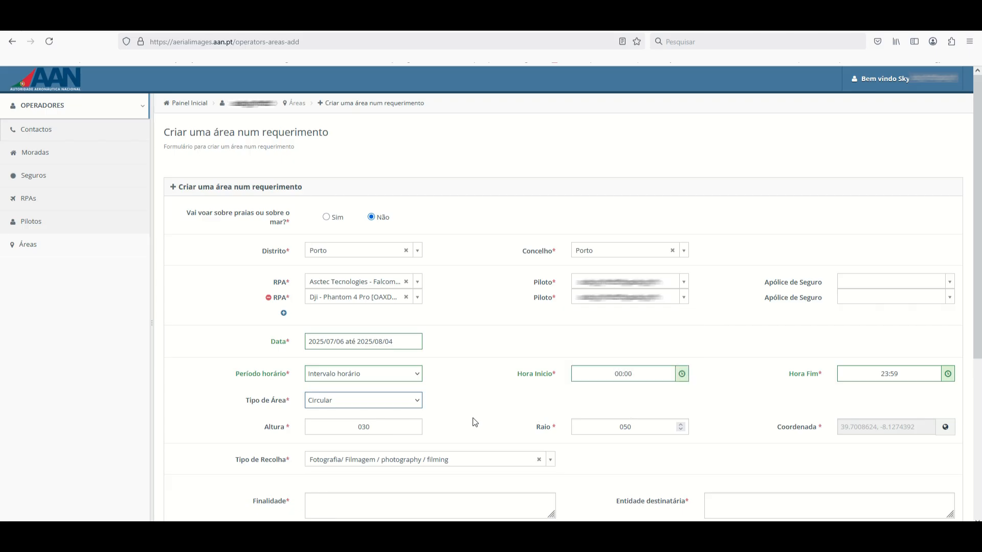
click(401, 422)
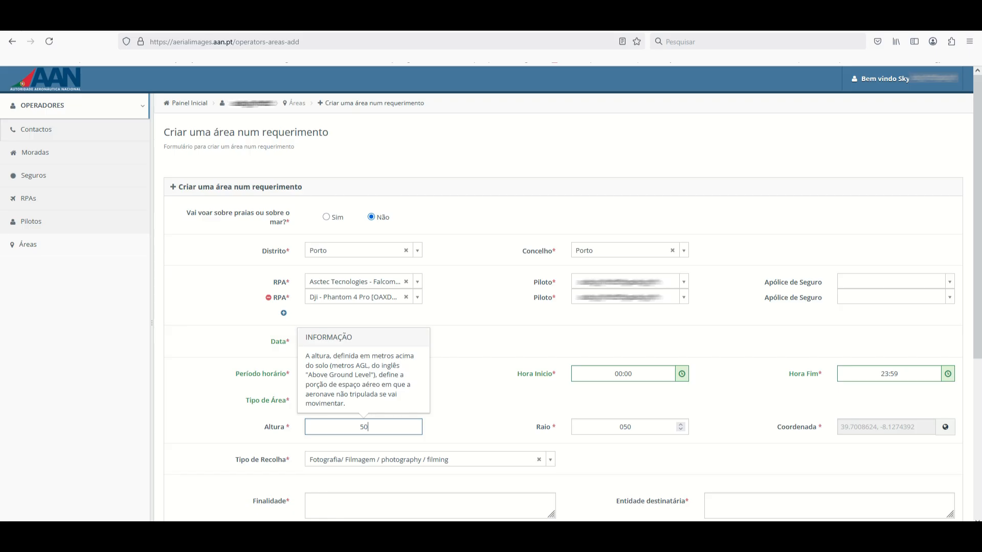
click(572, 425)
double_click(592, 430)
text(50)
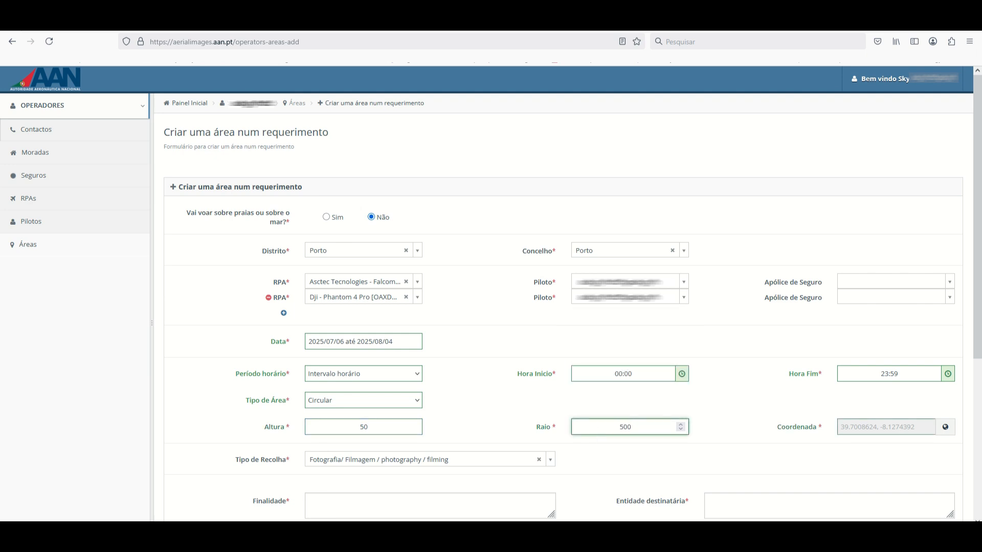
click(726, 430)
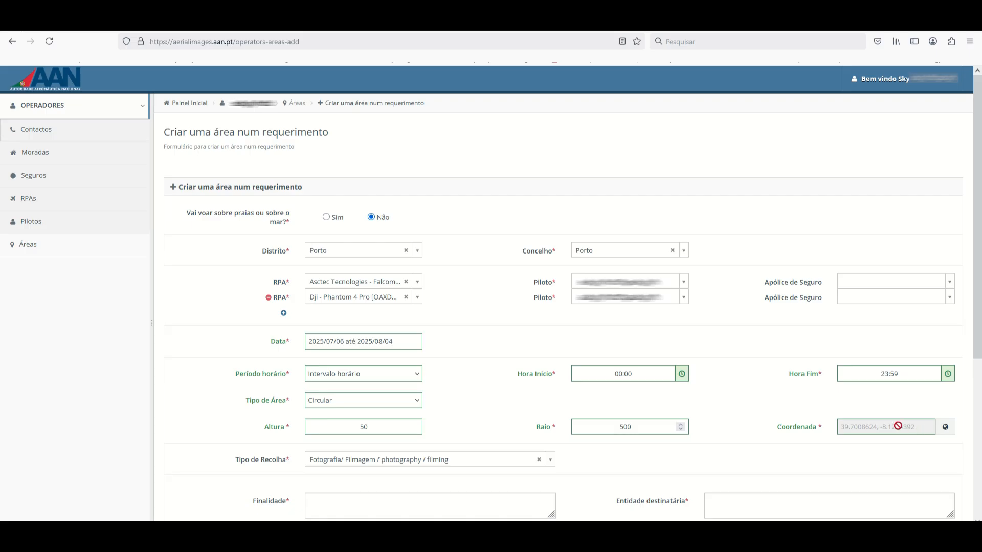
Open the map for choosing the area's centre coordinate and compare its satellite and standard map views.
click(946, 428)
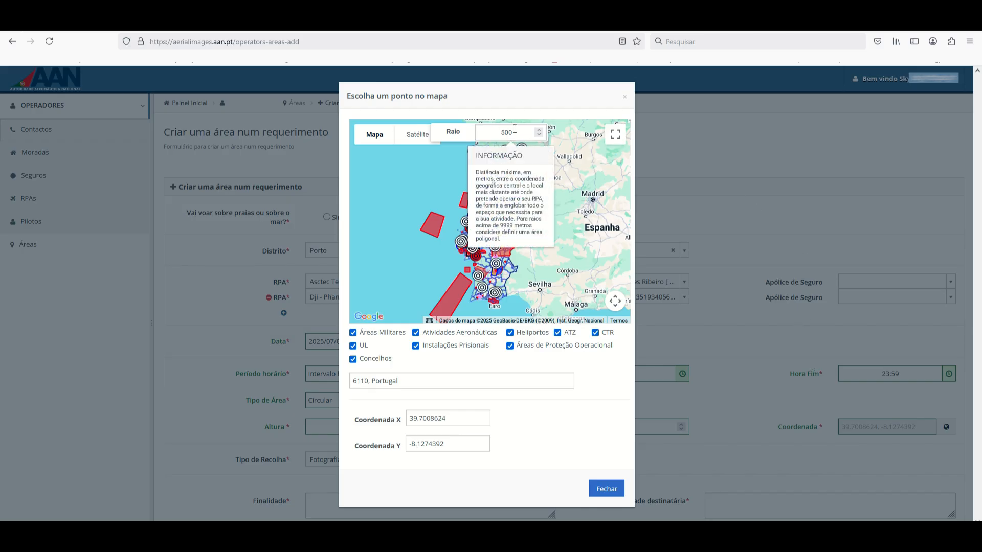
mouse_move(375, 137)
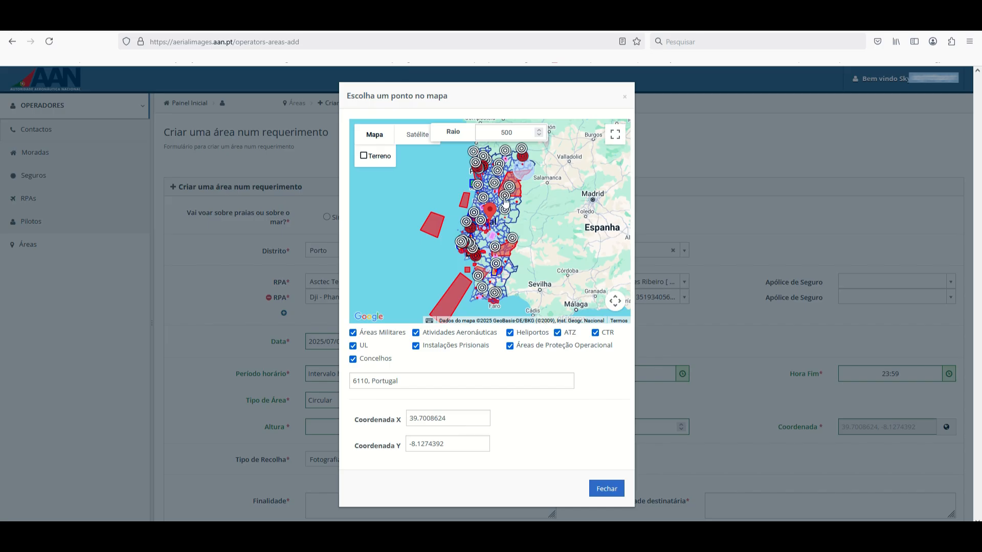
click(418, 136)
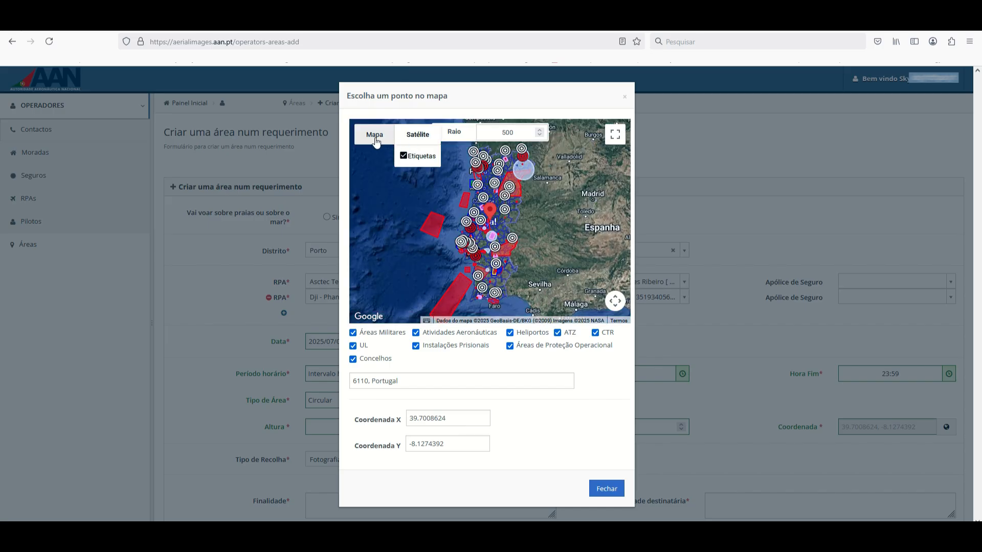
click(372, 137)
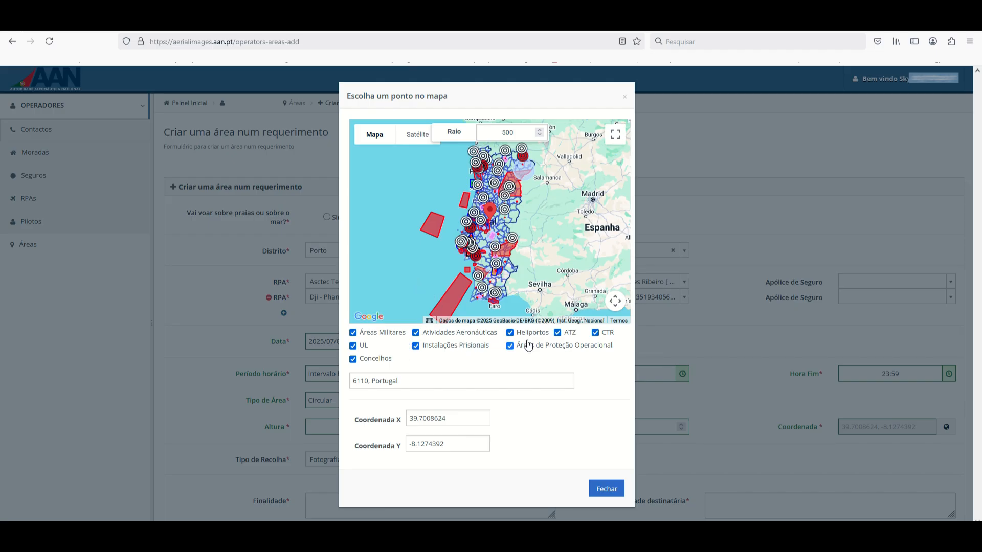
Review the Áreas Militares, Atividades Aeronáuticas, Heliportos and ATZ layer options for the map.
click(354, 334)
click(416, 333)
click(510, 335)
click(557, 333)
Search for an address and set the area's centre point at Avenida dos Aliados, Porto.
click(460, 385)
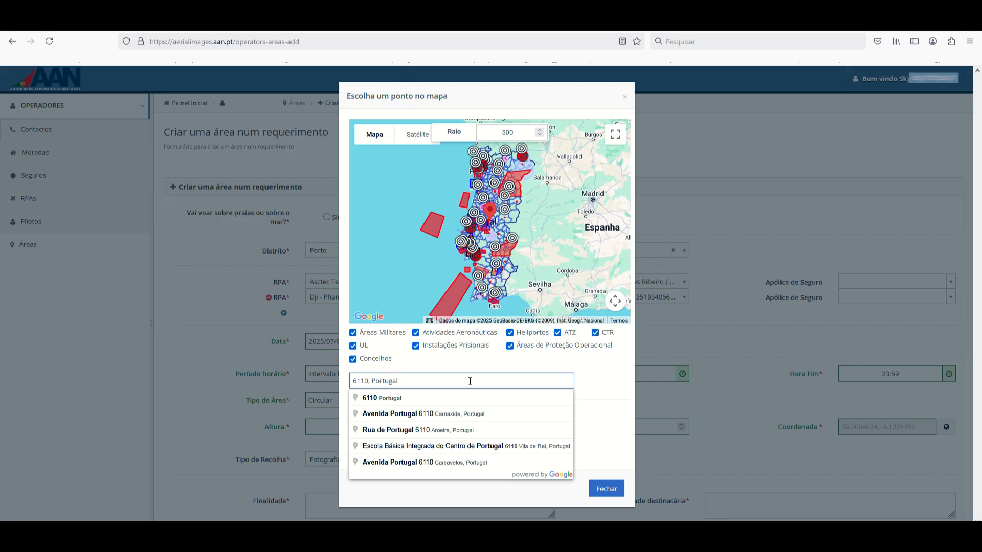
drag(467, 382, 267, 383)
text(avenida ds)
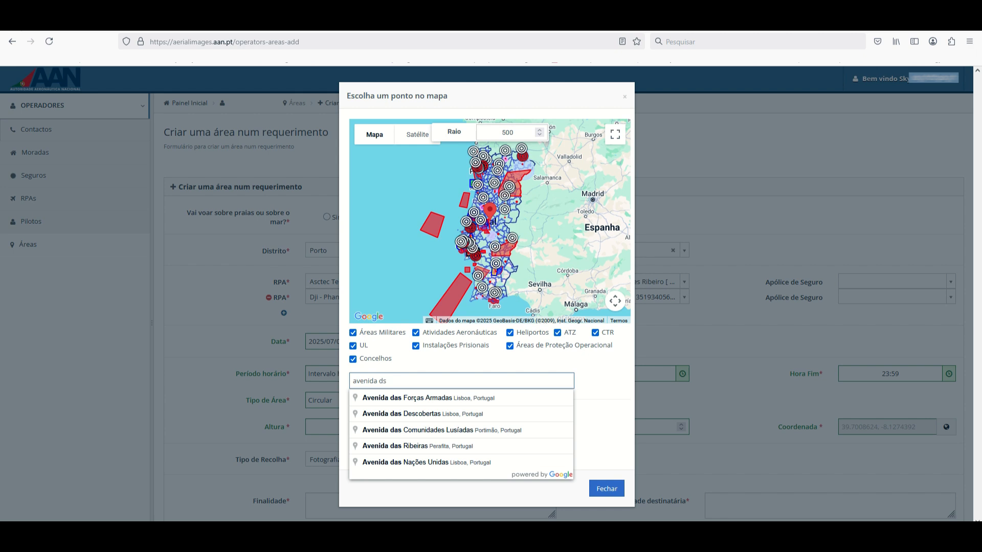
key(BackSpace)
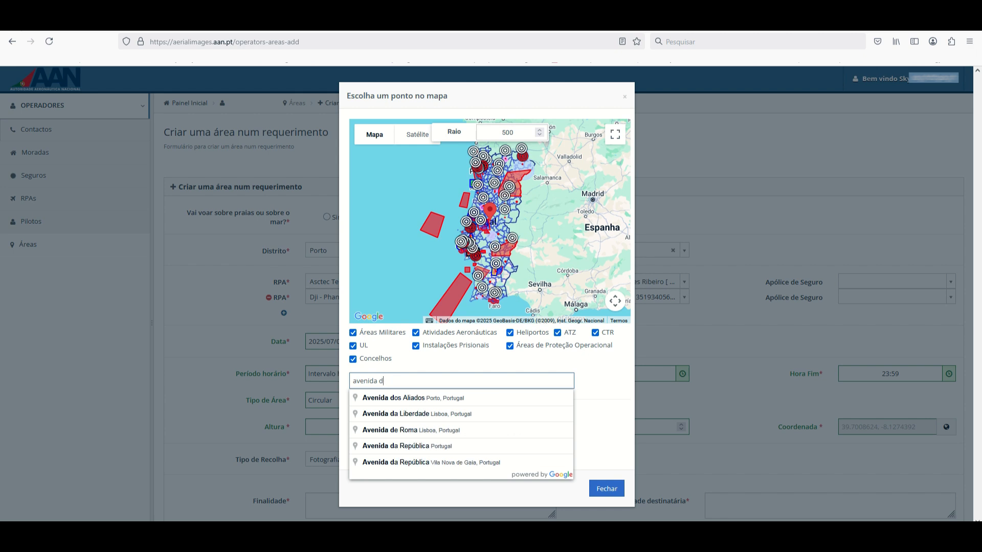
click(445, 403)
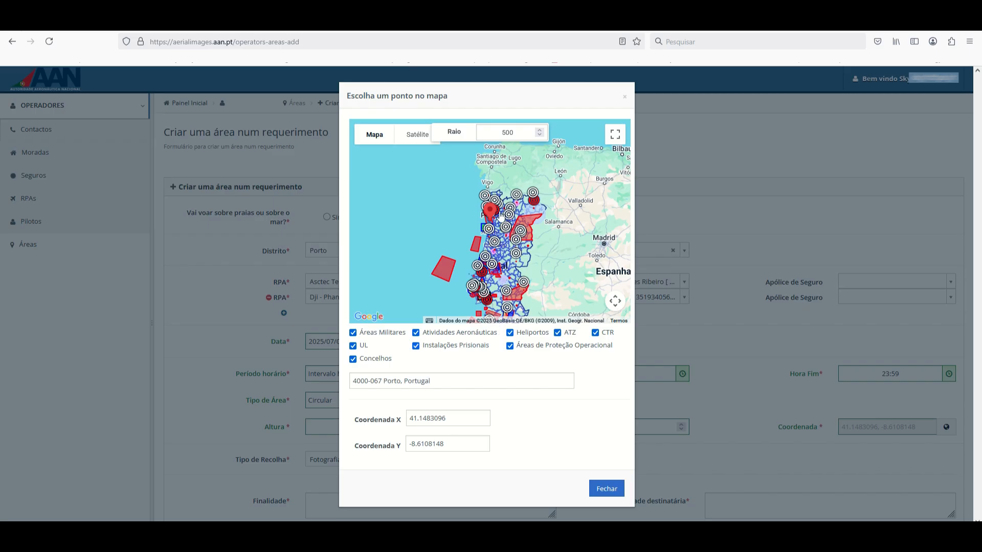
Examine the flight circle around the marker in satellite view and read the restriction details of the Heliporto de Massarelos - Porto zone.
drag(585, 318, 562, 282)
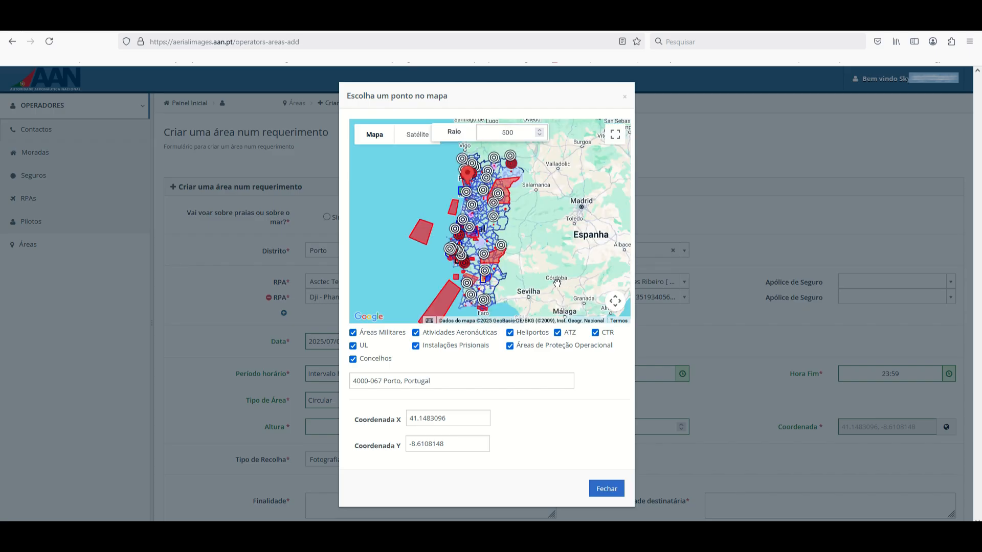
scroll(557, 283, up, 1)
drag(432, 177, 515, 312)
scroll(468, 217, up, 1)
click(417, 135)
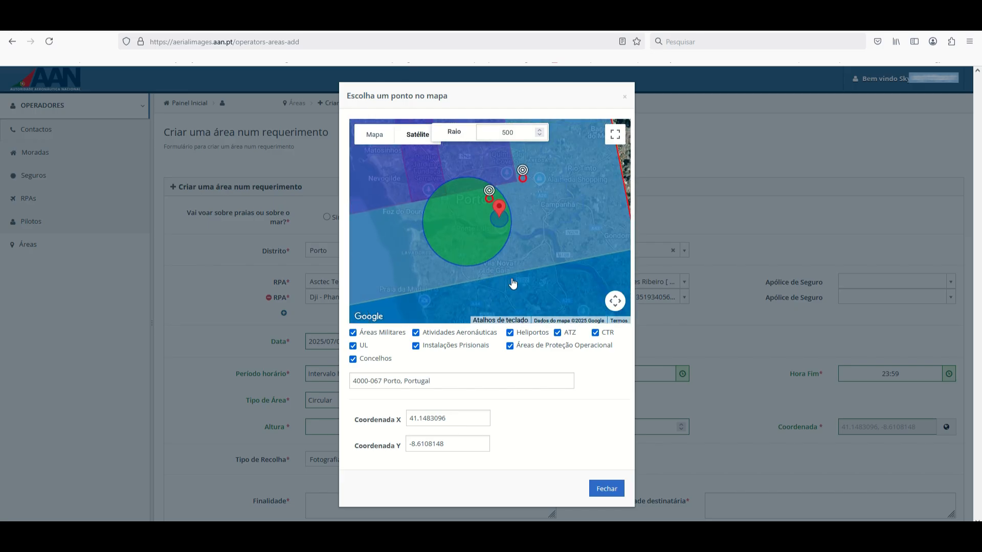
drag(495, 261, 502, 275)
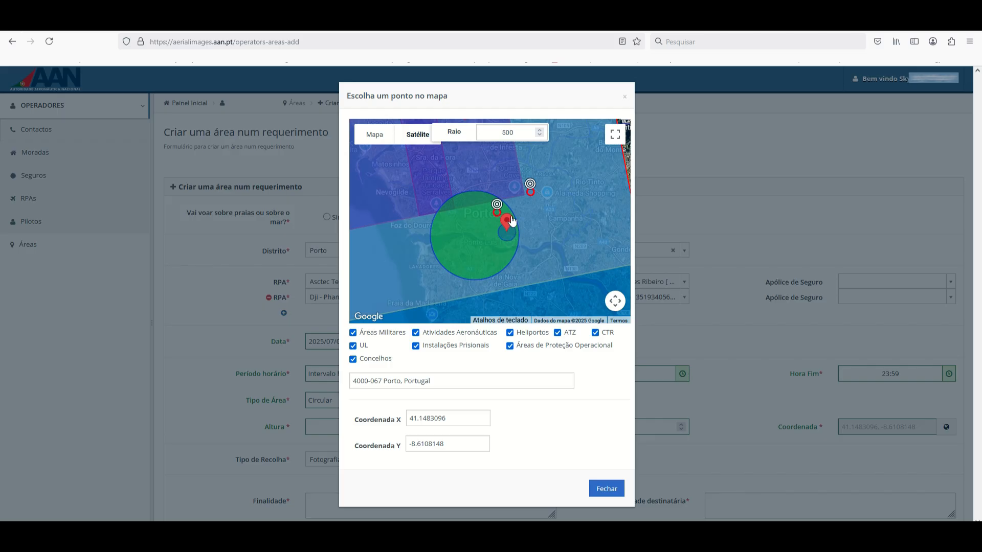
click(475, 244)
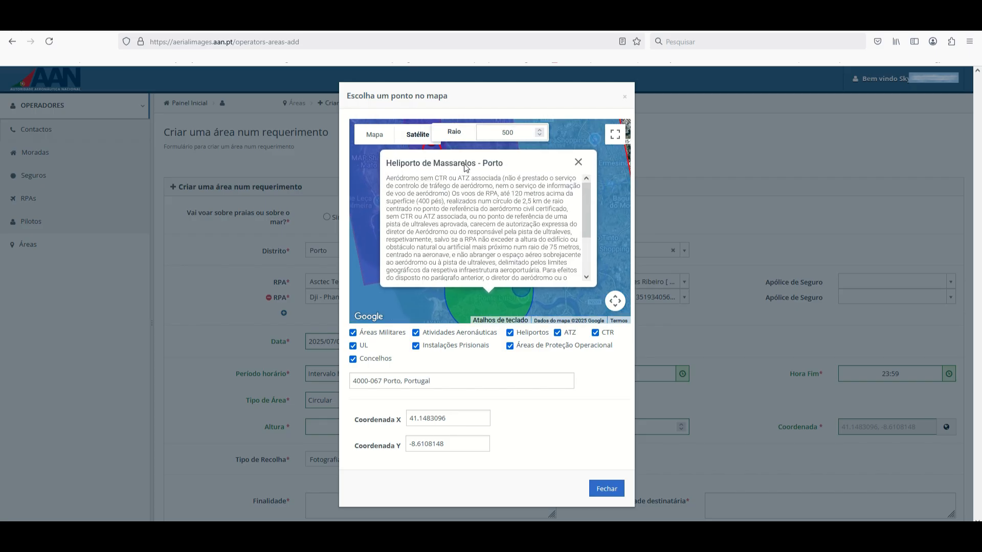
click(578, 161)
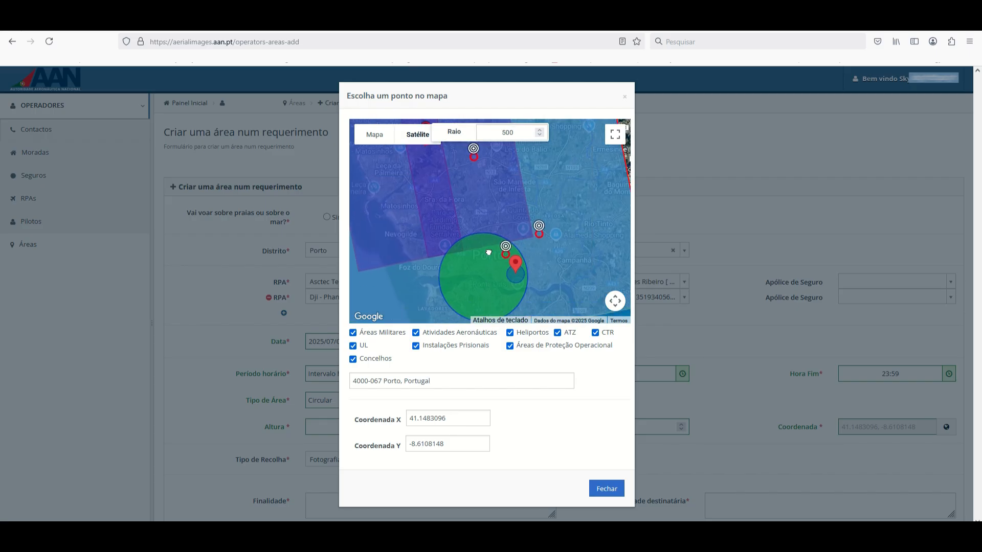
Hide all restriction layers on the map, inspect the 500 radius flight circle over Avenida dos Aliados, and close the map.
drag(489, 252, 465, 220)
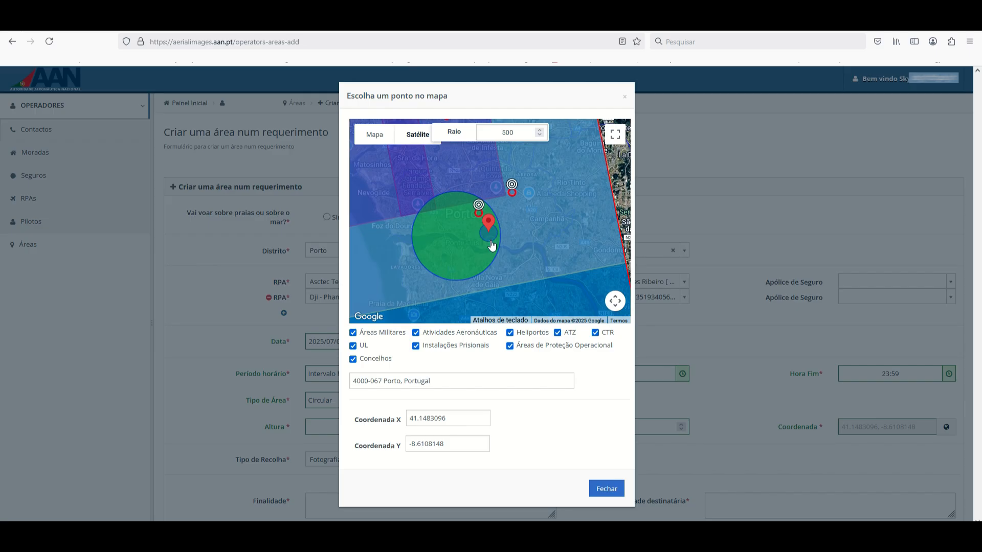
scroll(487, 246, up, 3)
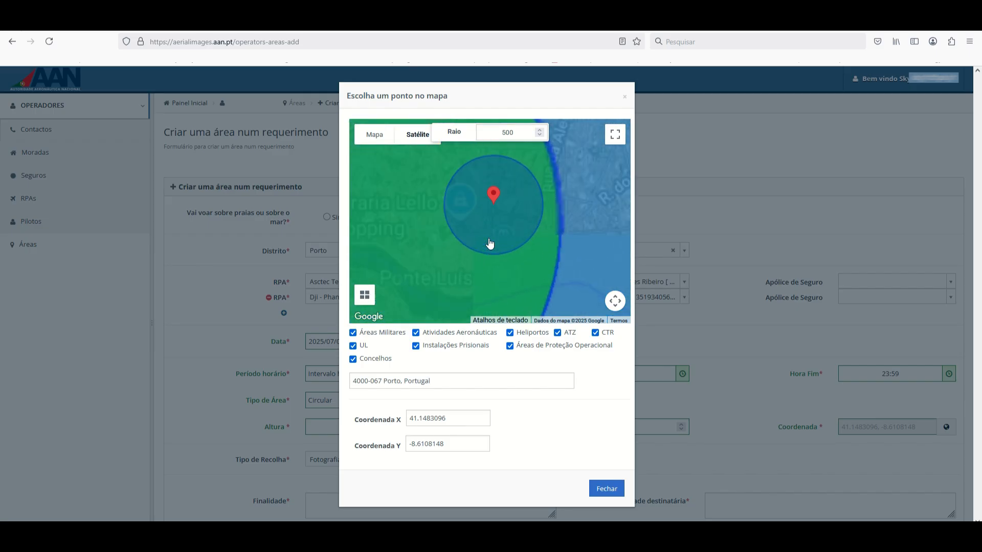
drag(505, 241, 501, 268)
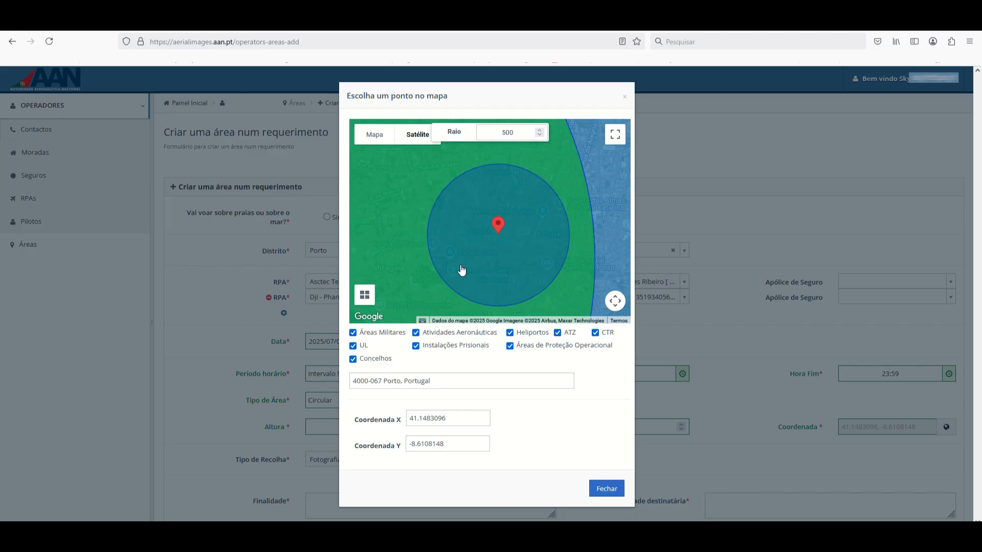
click(356, 335)
click(354, 359)
click(417, 333)
click(417, 346)
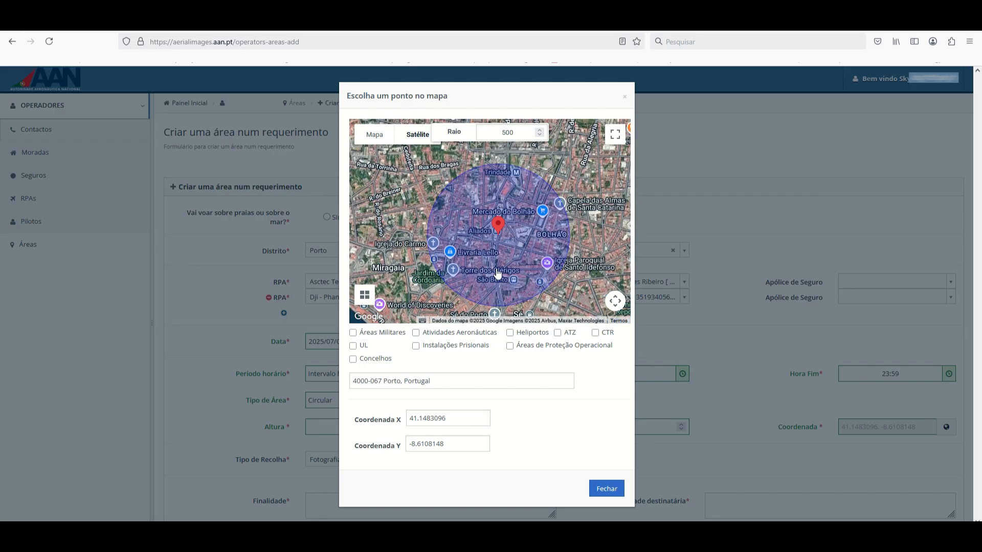
scroll(496, 234, up, 3)
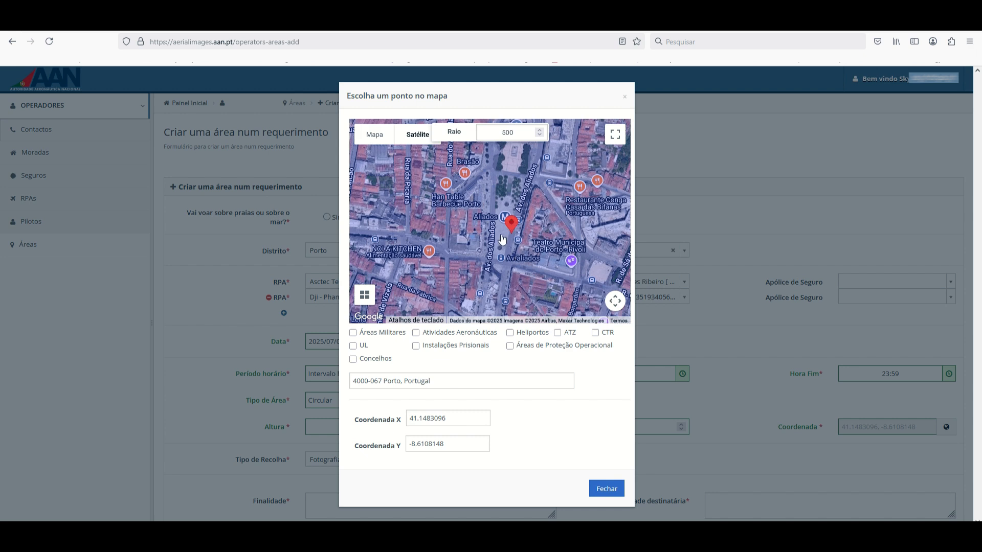
scroll(500, 270, down, 2)
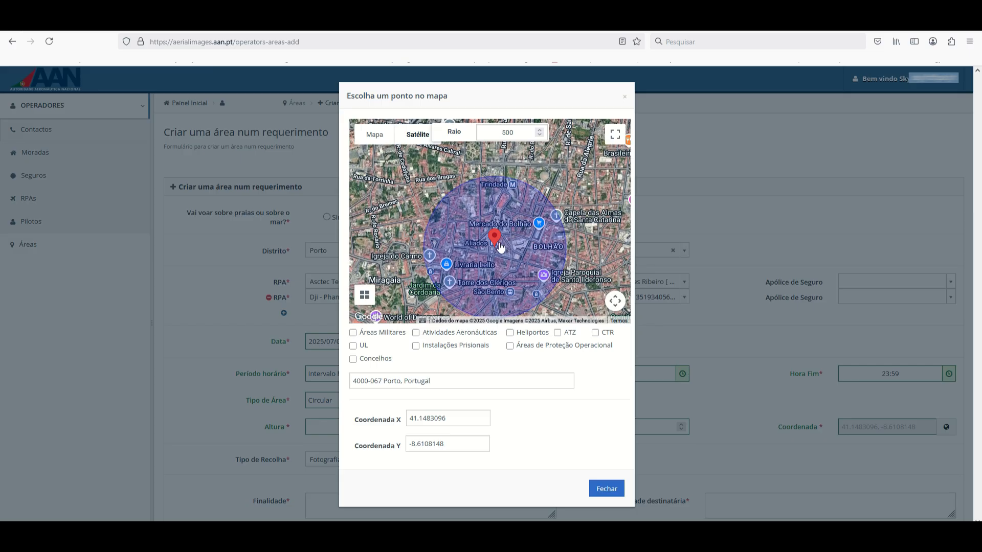
click(609, 490)
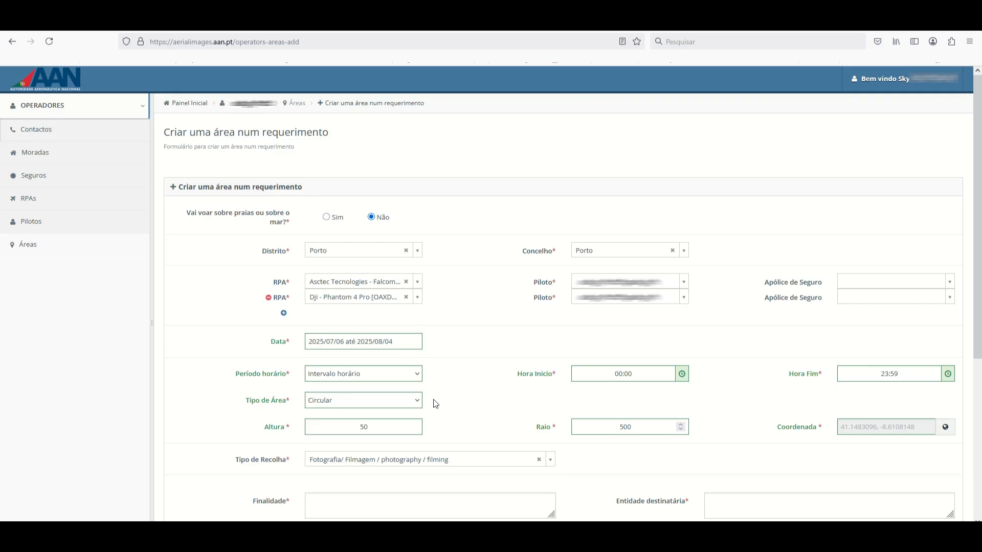
Change the area type to Poligonal and set its height to 50.
click(415, 402)
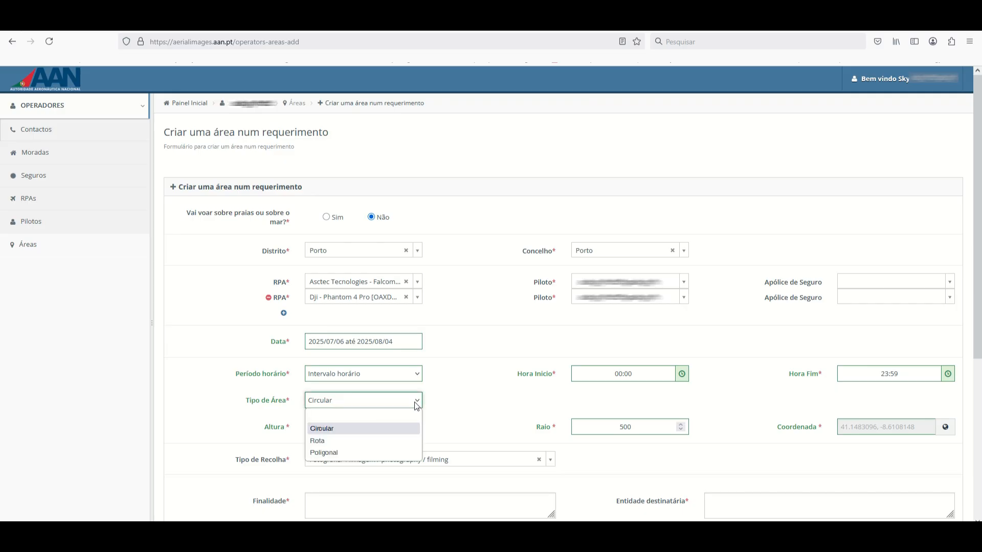
click(379, 454)
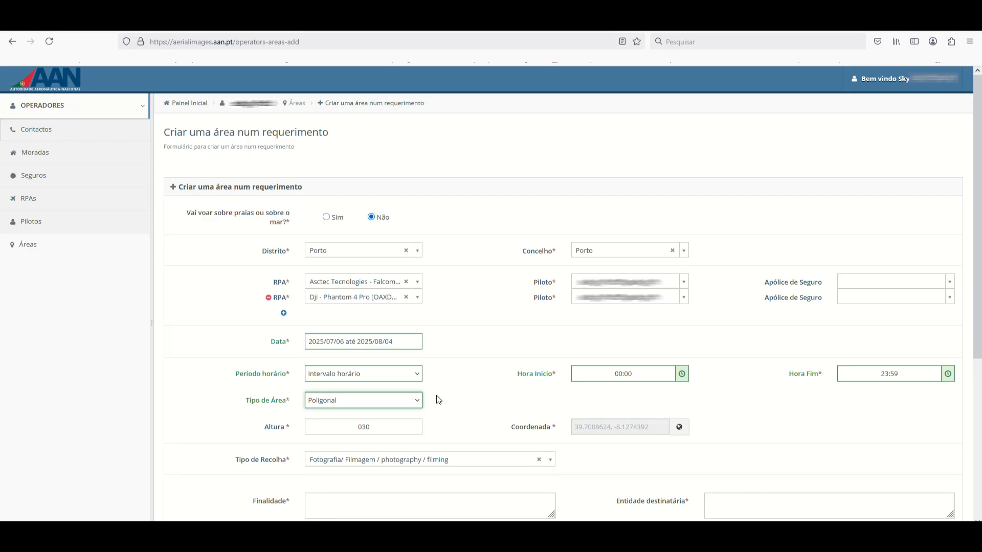
mouse_move(401, 430)
drag(399, 430, 342, 429)
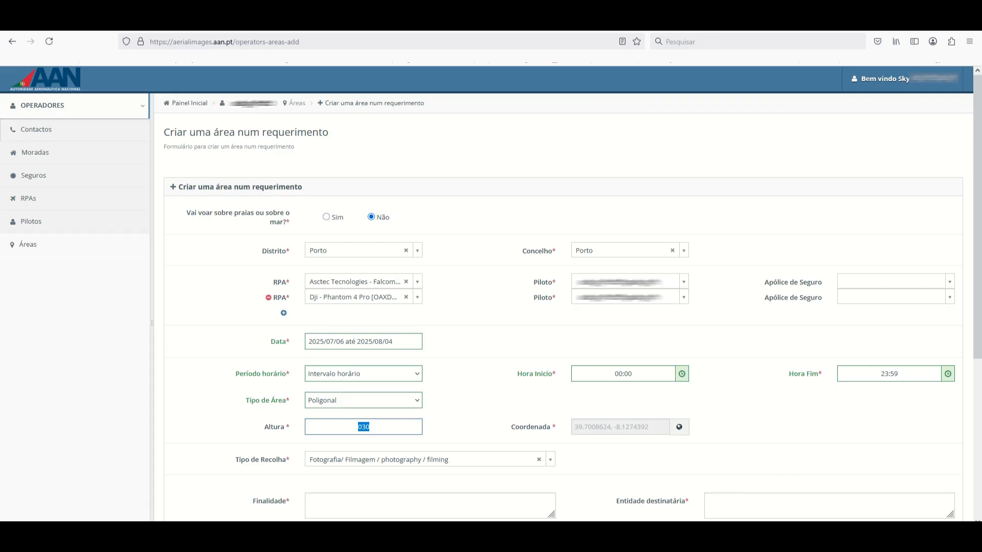
text(50)
Open the coordinate map in satellite view and locate Avenida dos Aliados, Porto, by address search.
click(680, 428)
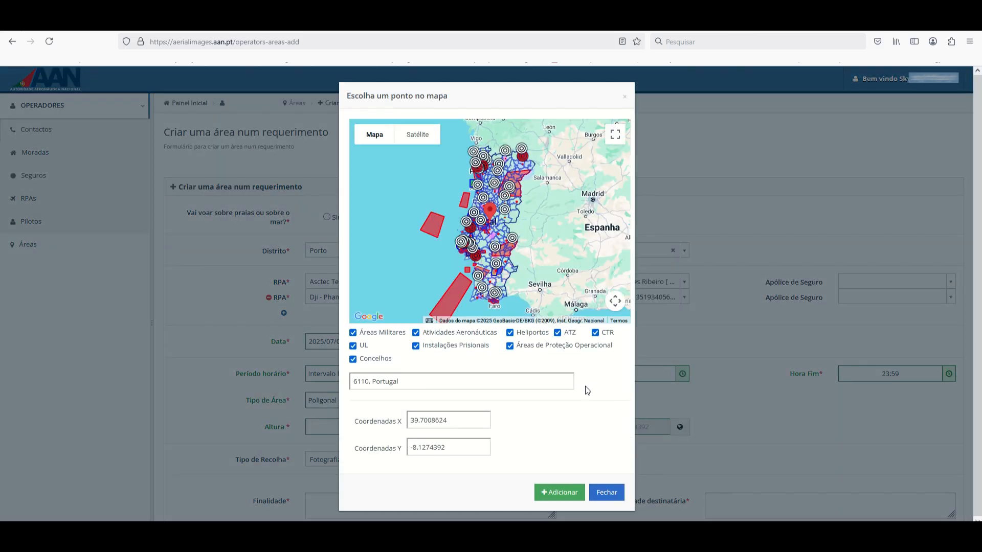
click(417, 136)
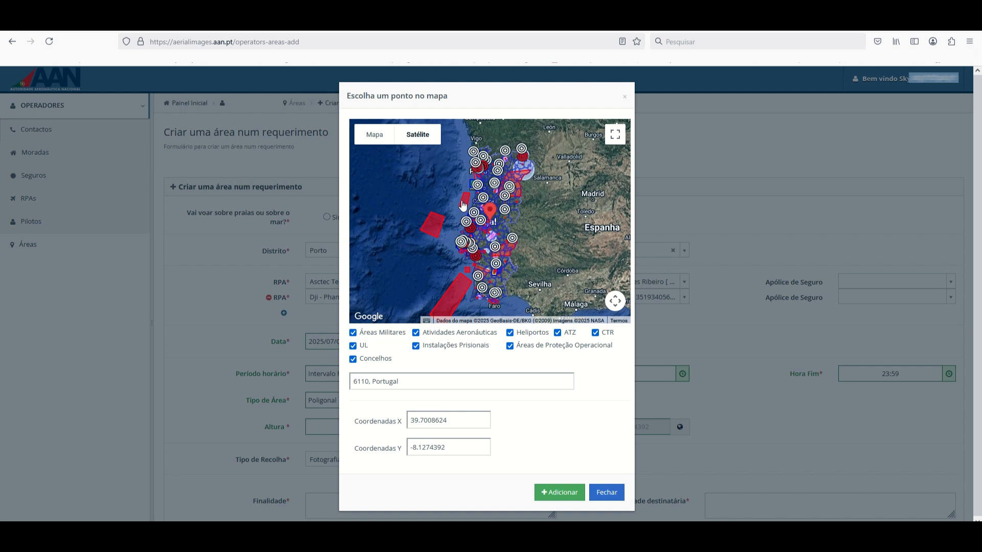
triple_click(447, 382)
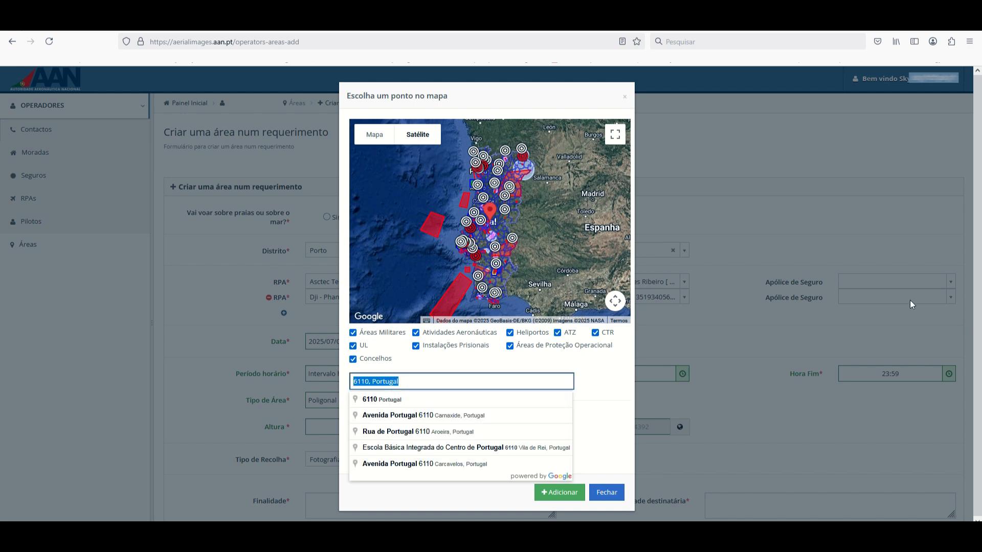
text(Aveni)
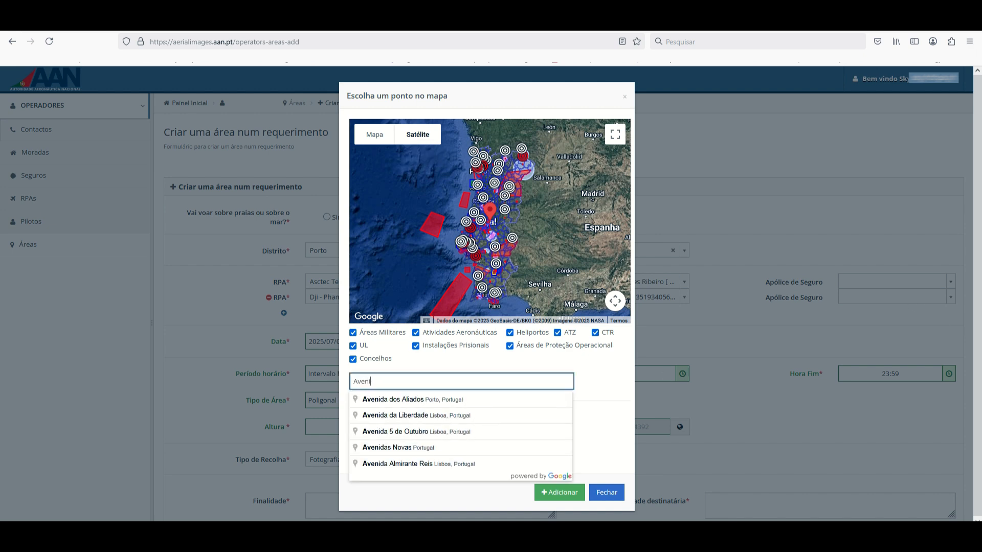
text(nada dos a)
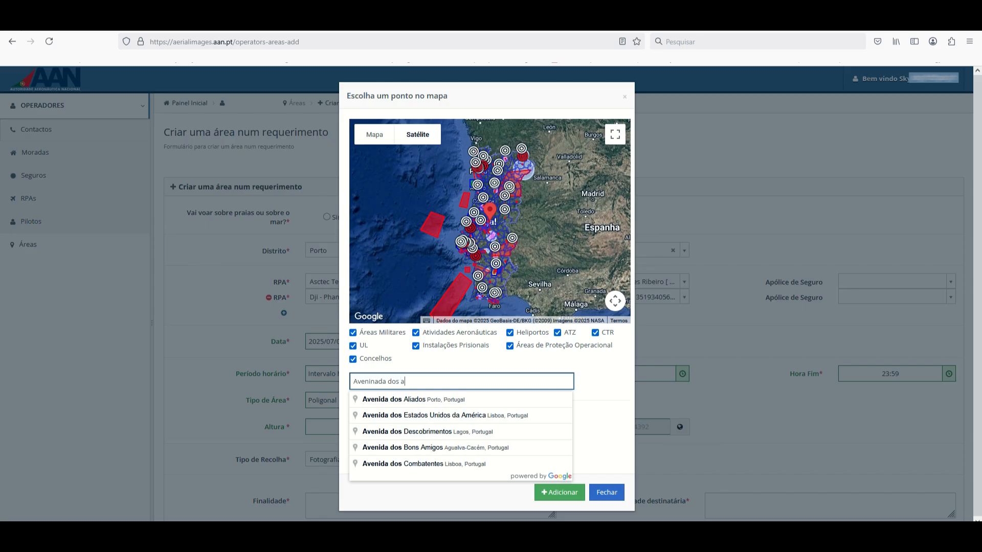
text(liados)
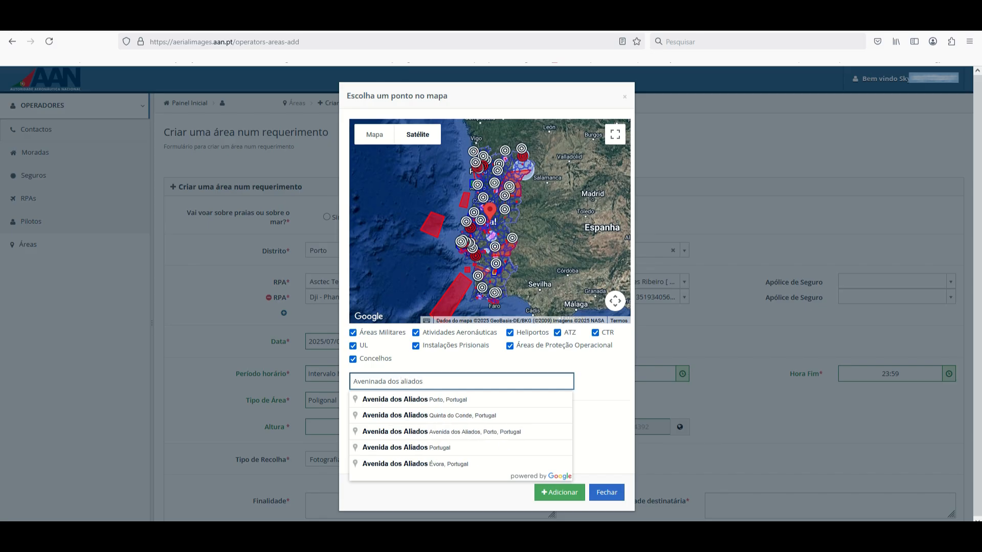
click(402, 404)
Turn off all overlay layers, from Áreas Militares and UL to Concelhos and CTR, on the polygon's map.
click(353, 332)
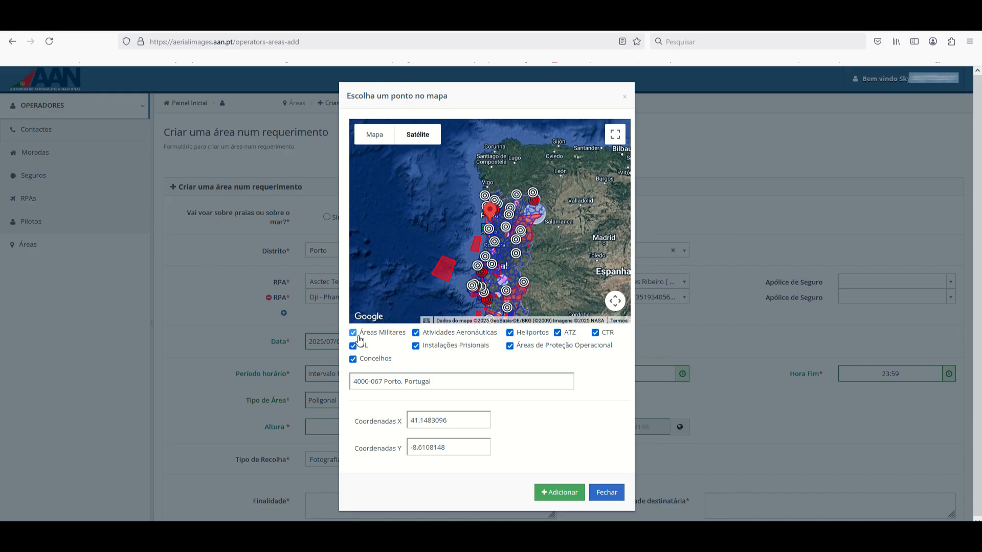
click(354, 347)
click(353, 360)
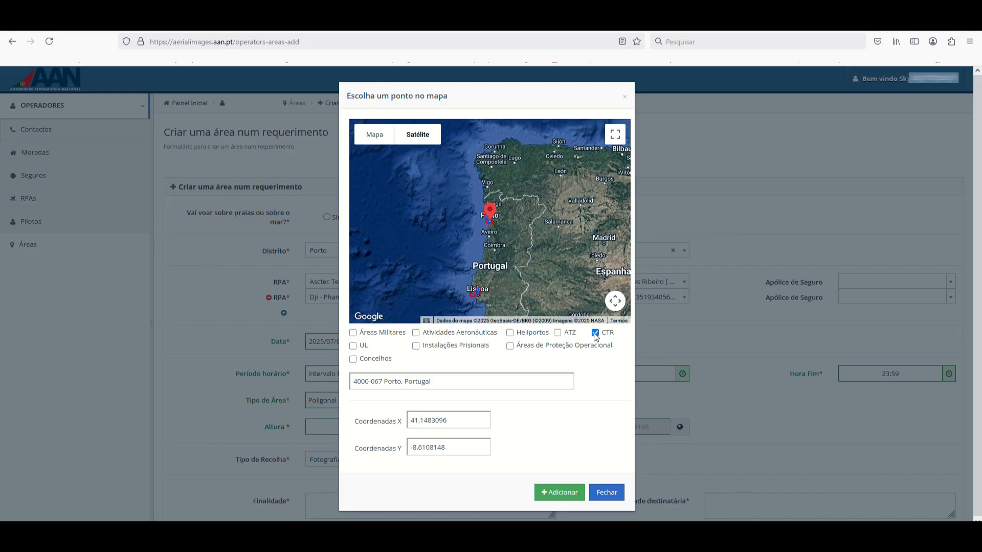
click(595, 333)
Move the marker to the northeast side of the Câmara Municipal do Porto and add it as the polygon's first point.
scroll(506, 230, up, 2)
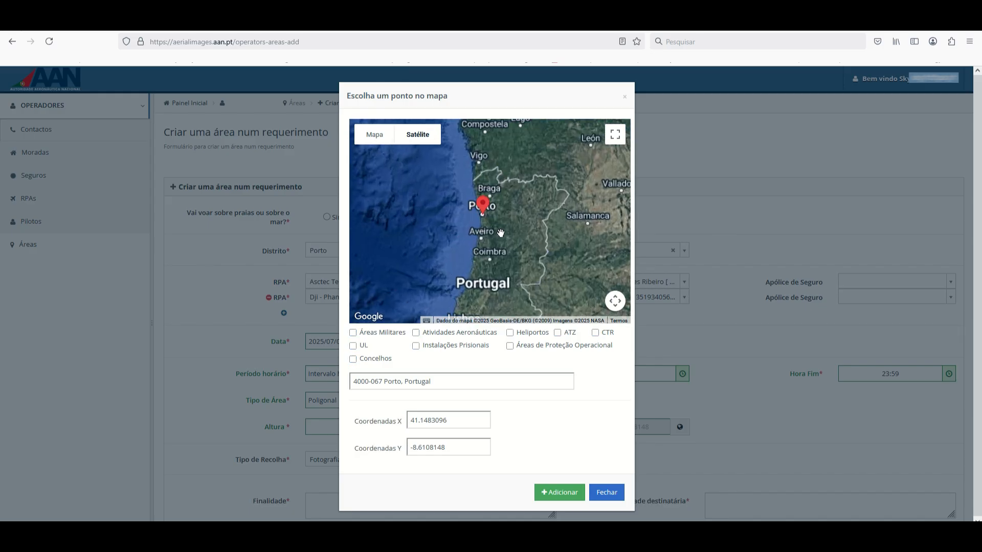
scroll(455, 232, up, 2)
drag(461, 146, 501, 257)
scroll(501, 240, up, 1)
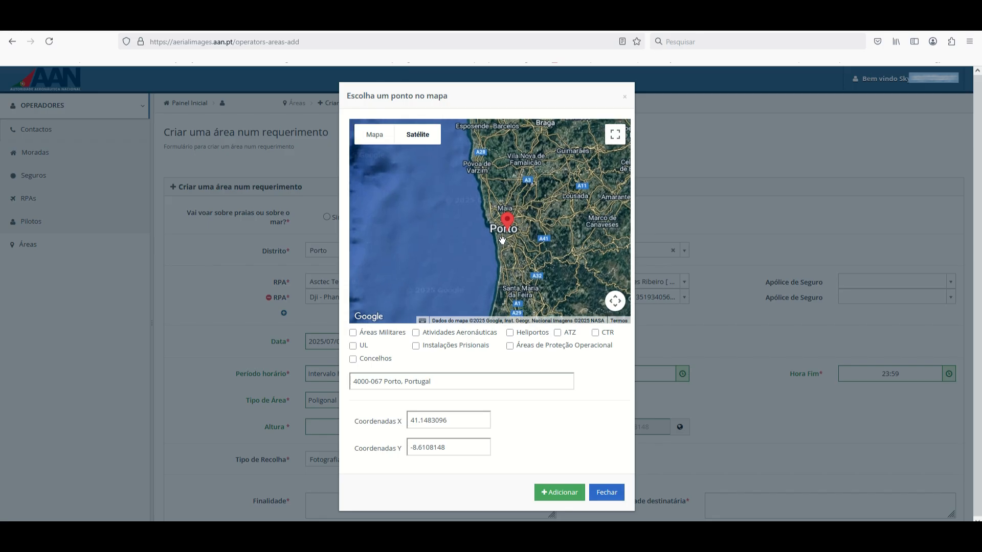
scroll(508, 239, up, 2)
drag(549, 184, 514, 239)
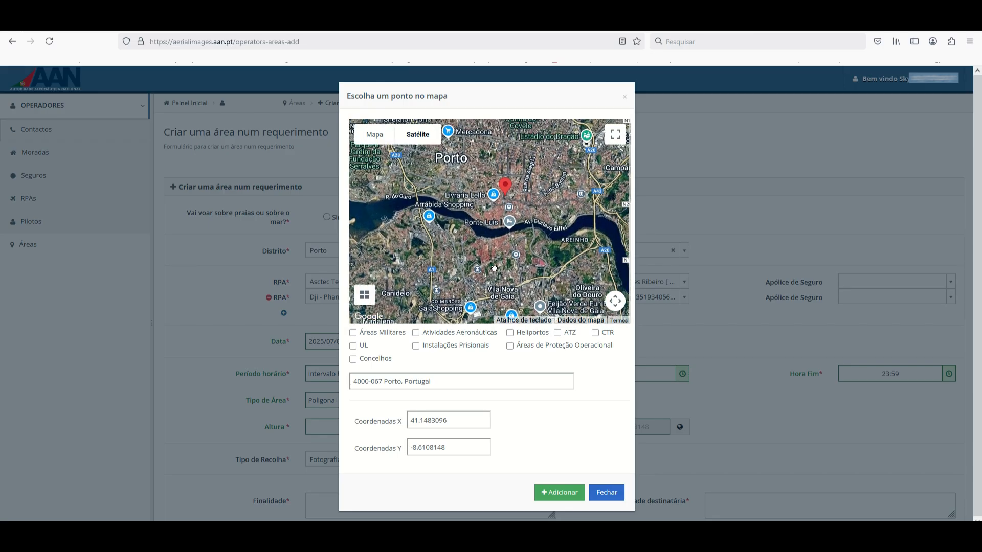
scroll(514, 221, up, 3)
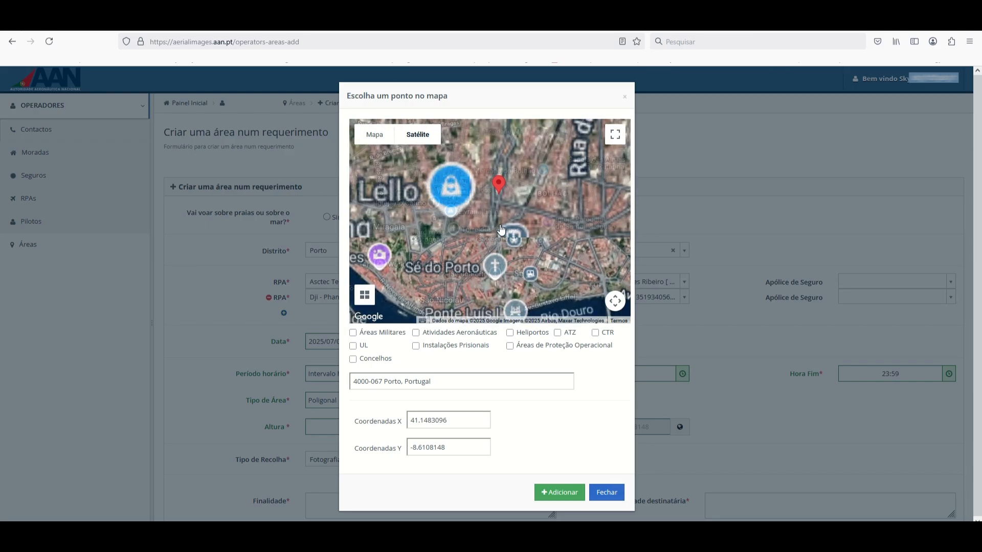
scroll(503, 224, up, 1)
mouse_move(510, 154)
mouse_down()
mouse_move(503, 258)
mouse_move(514, 265)
mouse_up()
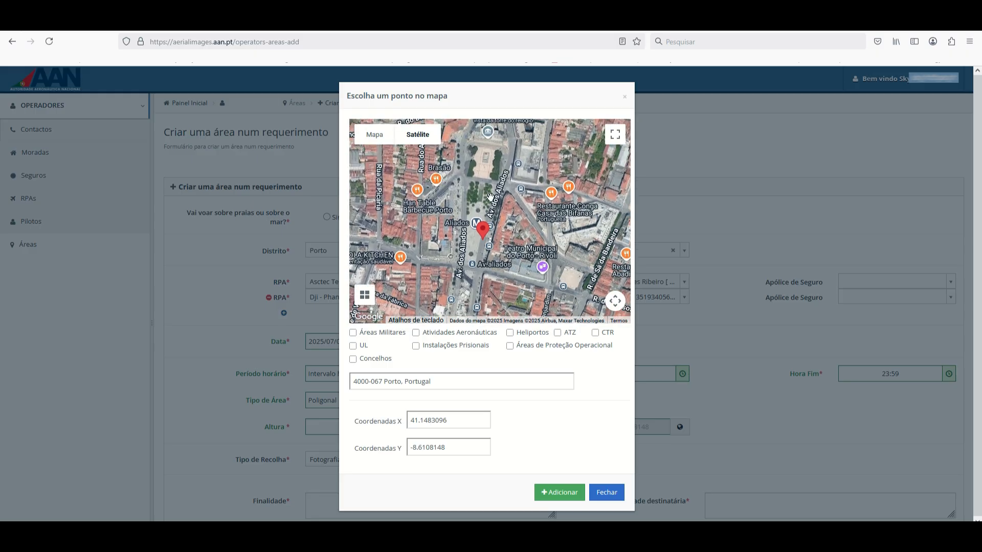
mouse_move(538, 274)
mouse_down()
mouse_move(551, 226)
mouse_move(519, 283)
mouse_up()
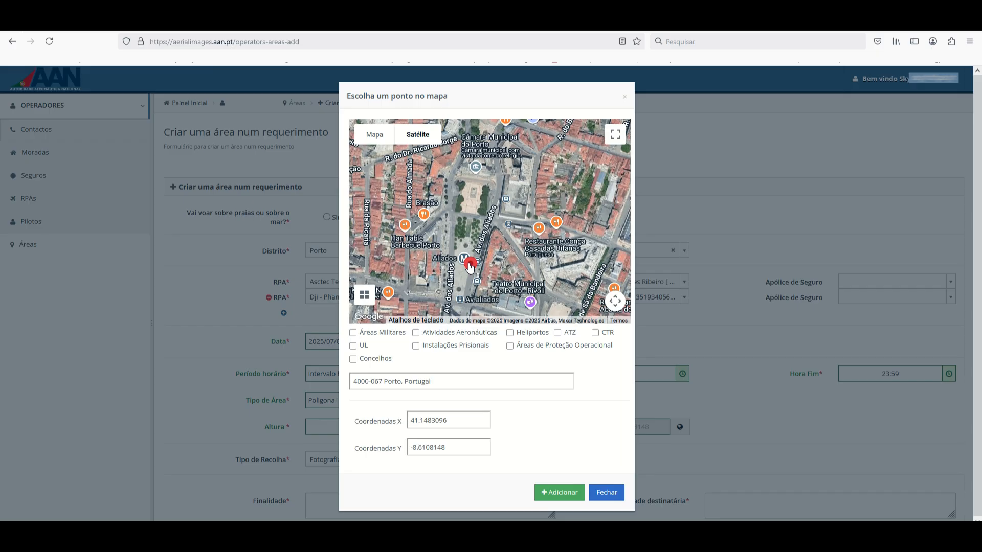
mouse_move(470, 266)
mouse_down()
mouse_move(508, 236)
mouse_move(514, 132)
mouse_move(514, 170)
mouse_up()
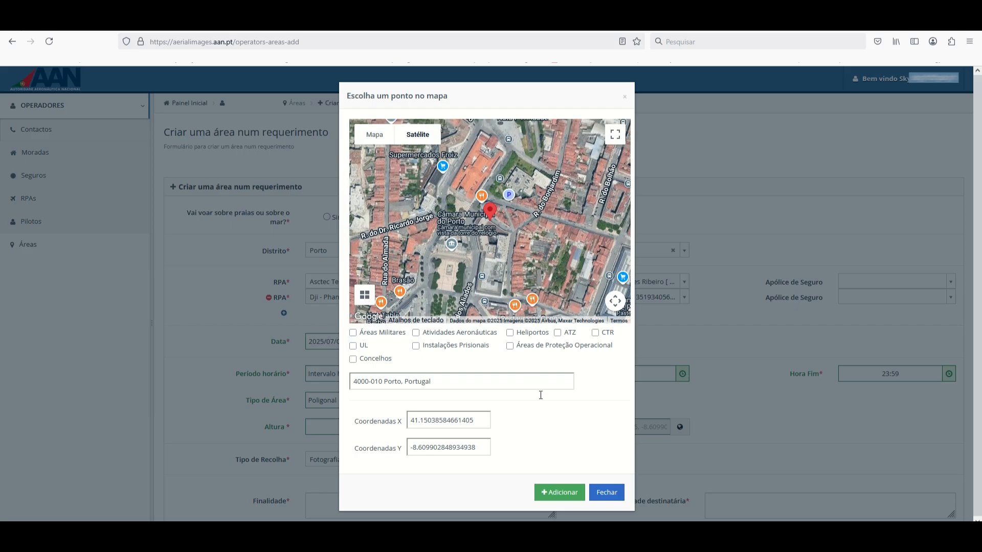
click(555, 492)
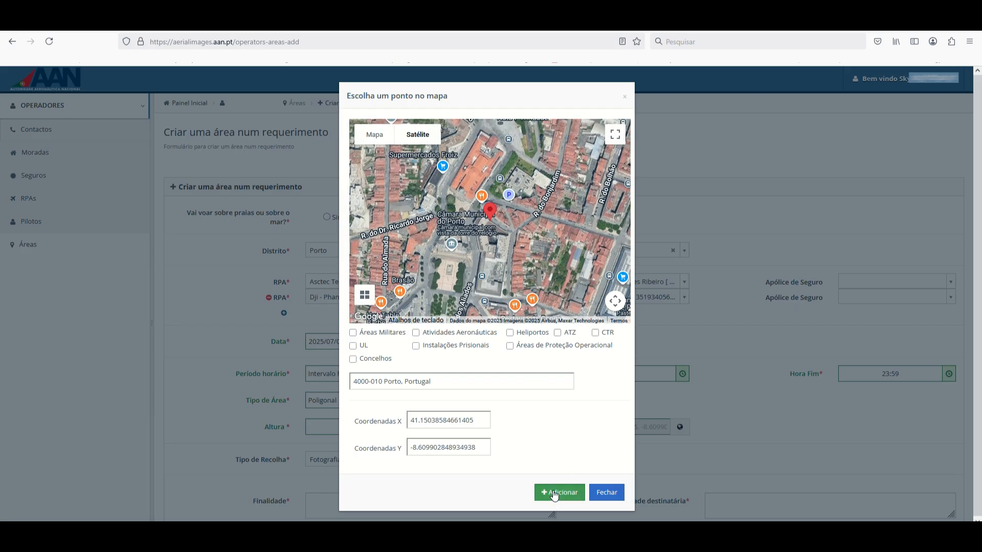
Move the marker west to Rua do Dr. Ricardo Jorge near Rua do Almada and add the second polygon point.
click(466, 212)
drag(460, 204, 413, 201)
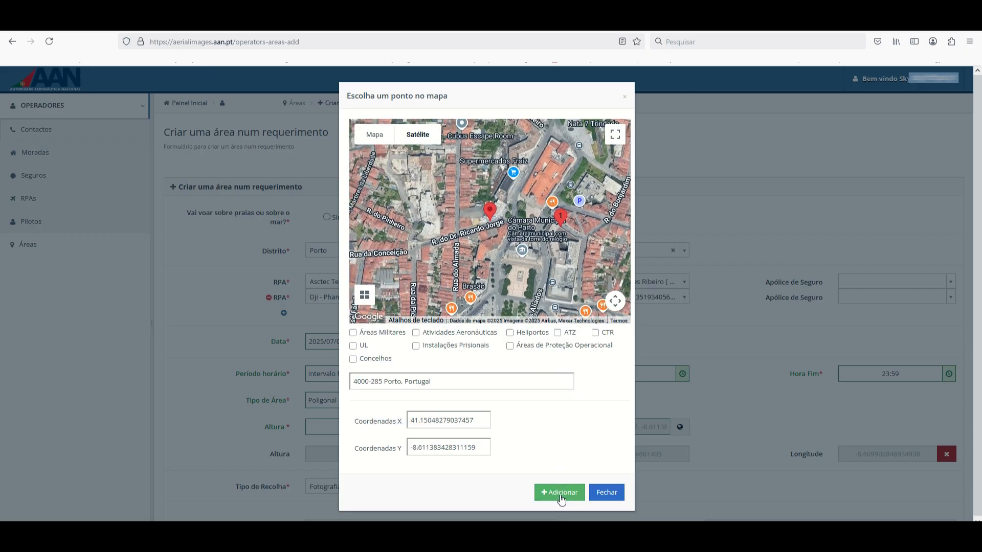
click(561, 494)
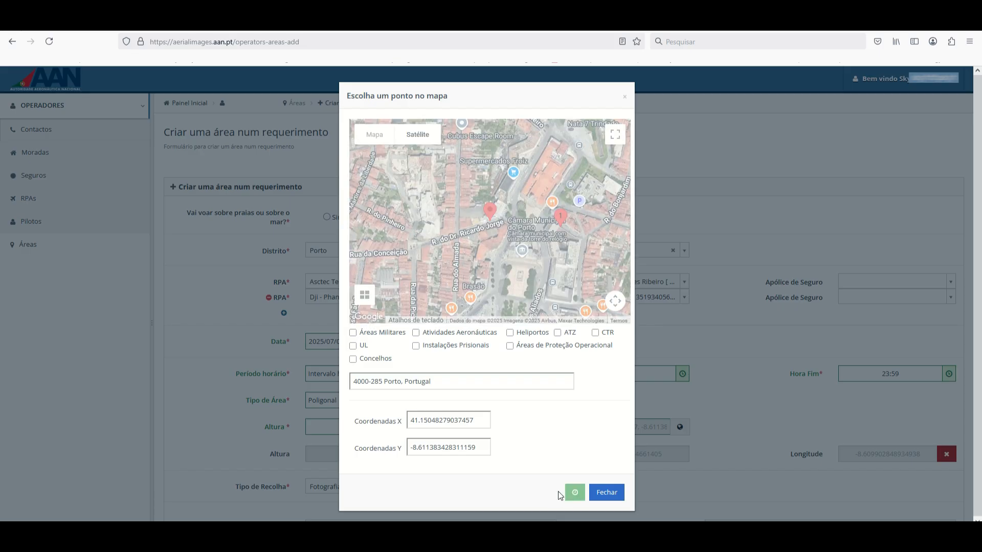
Move the marker south to the west side of Avenida dos Aliados, east of Nola Kitchen, and add the third polygon point.
drag(534, 297, 539, 211)
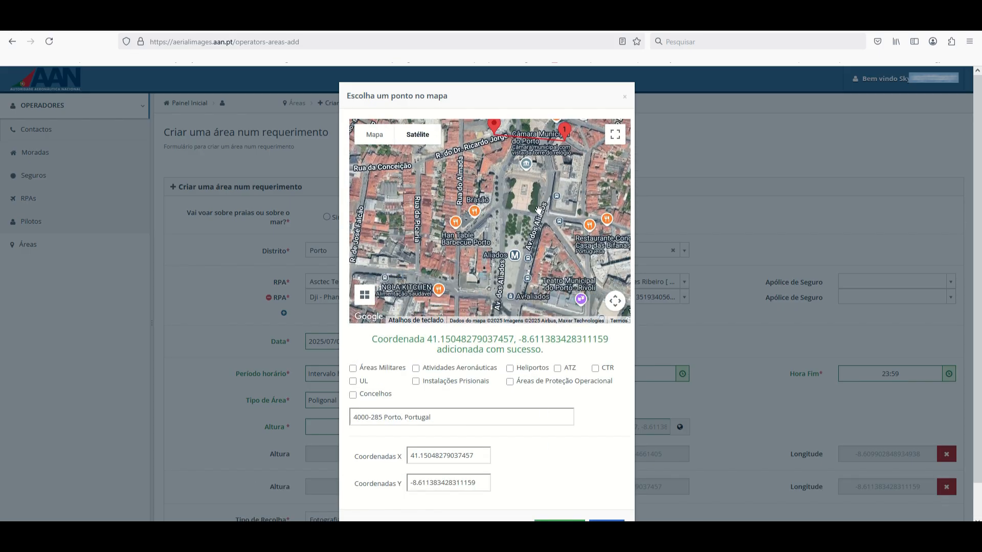
mouse_move(493, 126)
mouse_down()
mouse_move(479, 240)
mouse_move(487, 286)
mouse_up()
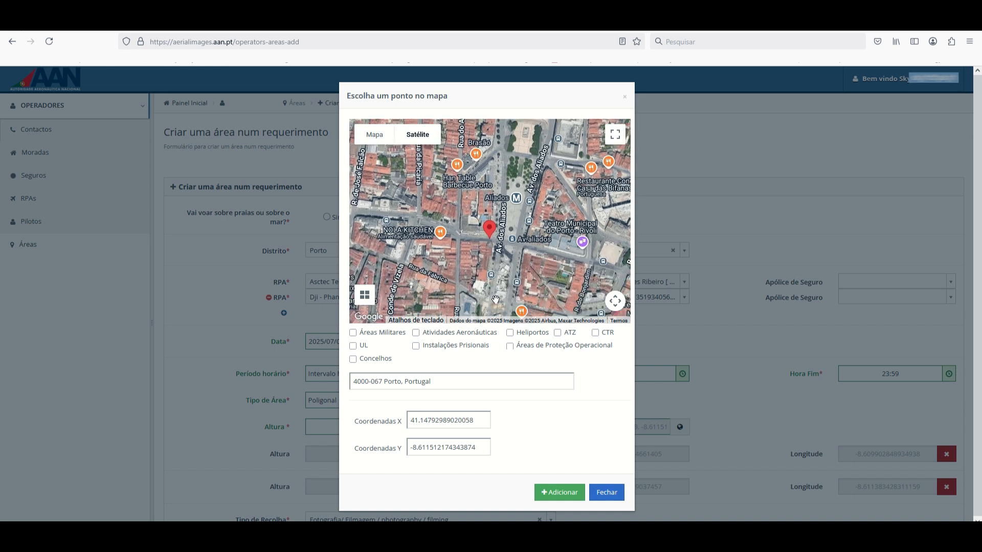
click(558, 495)
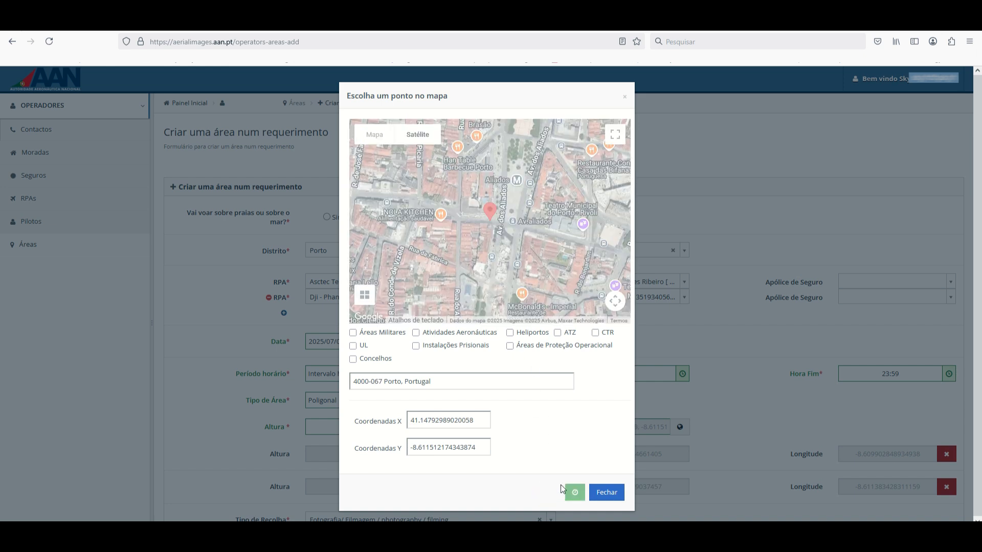
Move the marker to the corner of Rua do Almada and Rua dos Clérigos and add the fourth polygon point.
drag(486, 206, 486, 297)
mouse_move(485, 258)
mouse_down()
mouse_move(477, 300)
mouse_move(471, 277)
mouse_up()
click(562, 493)
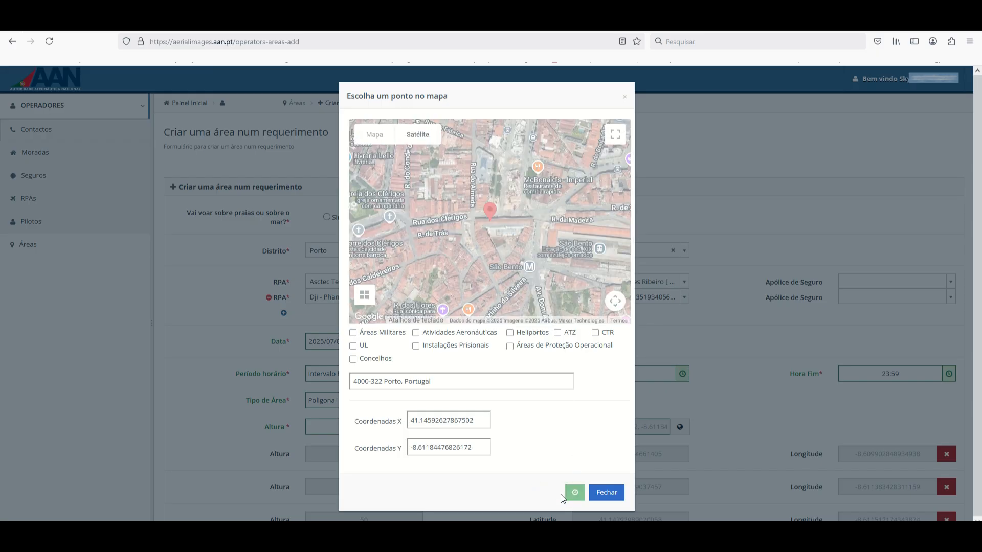
Add the fifth polygon point east of the fourth, near Rua da Madeira, and review the polygon over Avenida dos Aliados.
drag(491, 211, 531, 205)
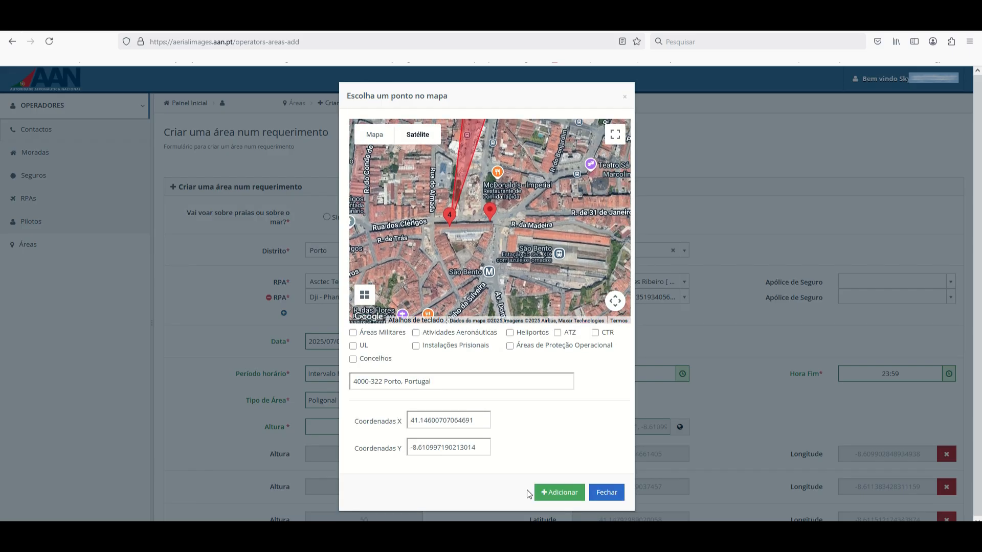
click(561, 492)
drag(566, 216, 558, 322)
drag(534, 221, 528, 257)
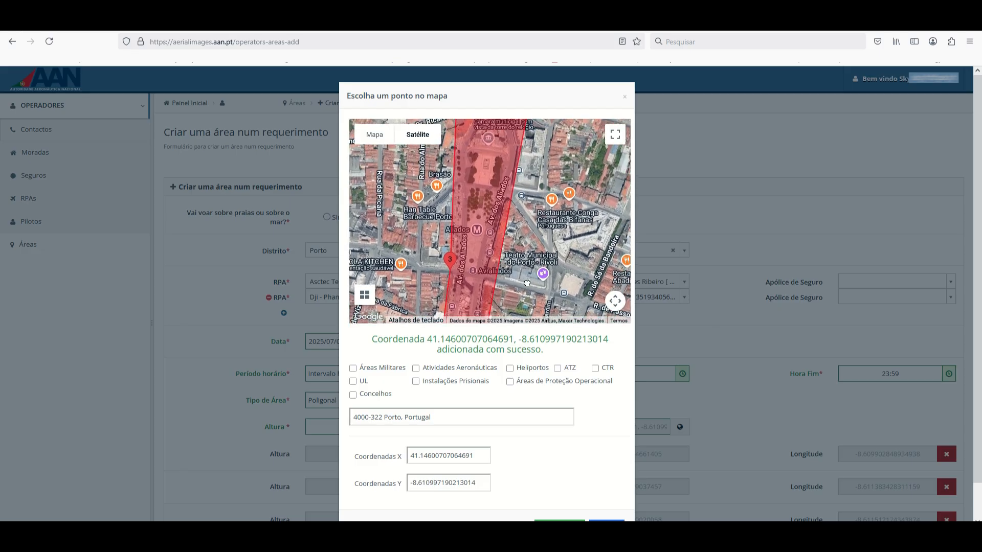
drag(539, 205, 538, 225)
scroll(538, 225, down, 2)
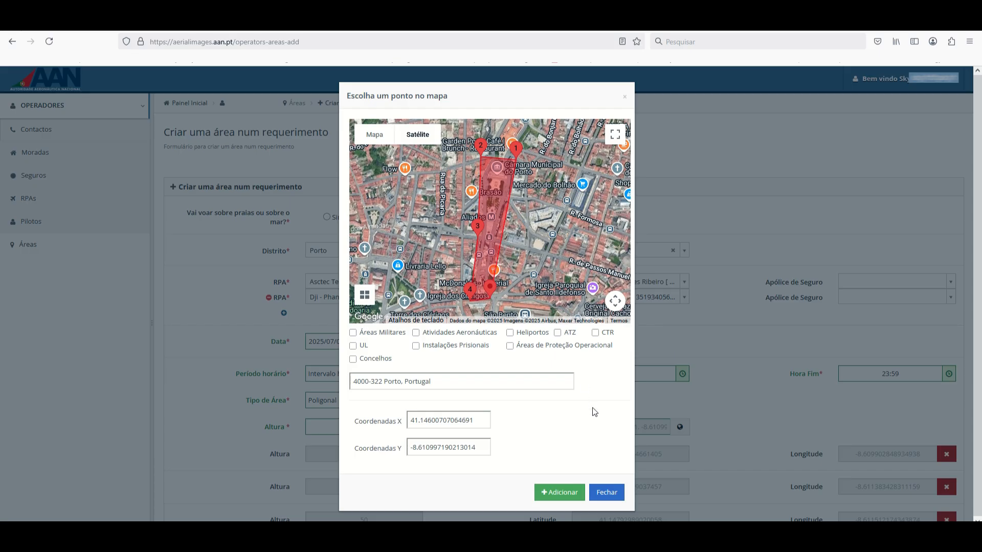
Close the point map and review the heights and coordinates of the polygon points listed in the form.
click(601, 497)
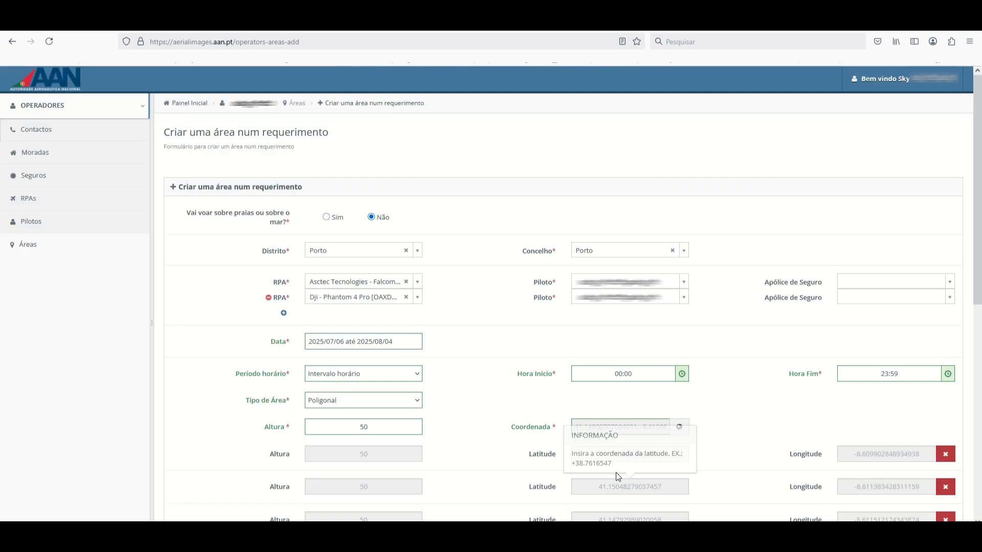
scroll(446, 404, down, 5)
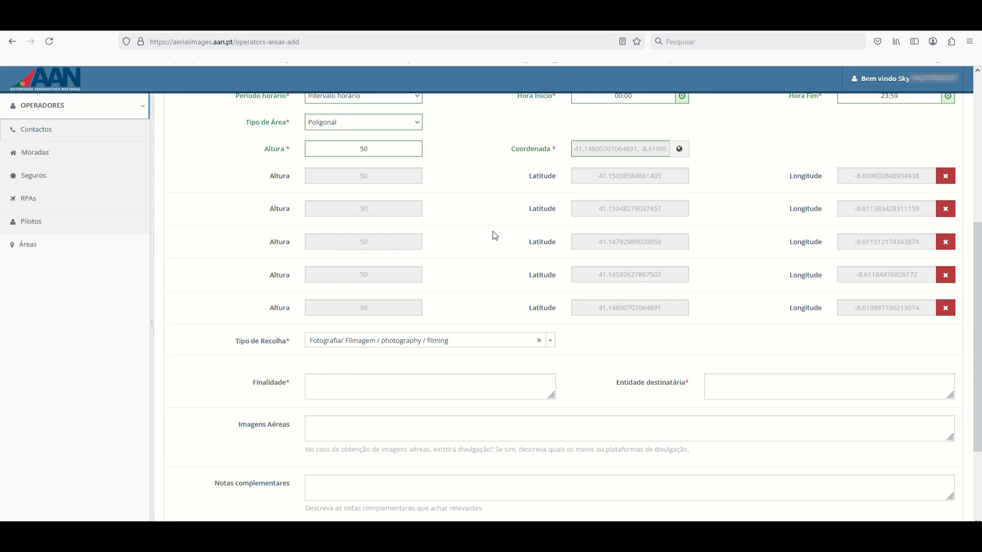
drag(481, 215, 477, 247)
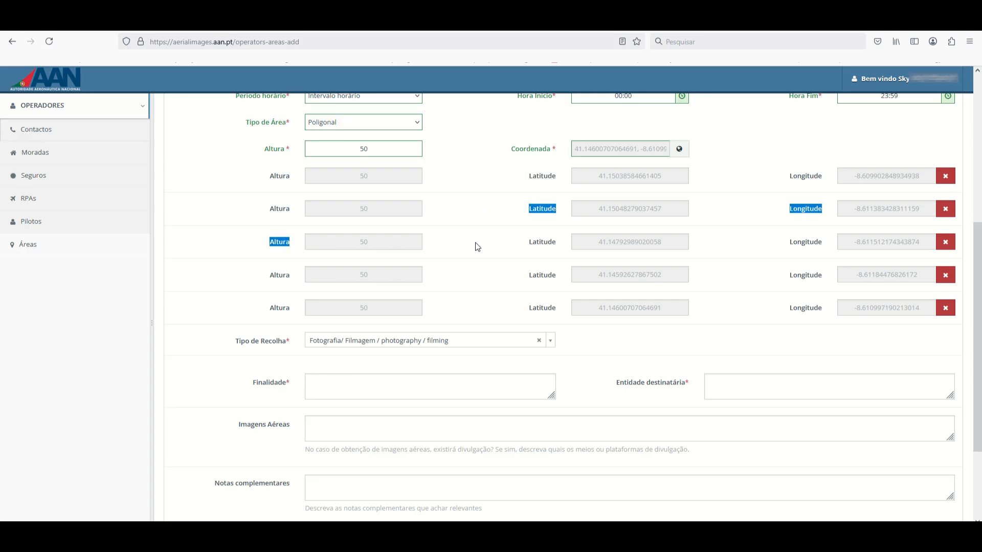
click(477, 247)
scroll(465, 256, up, 2)
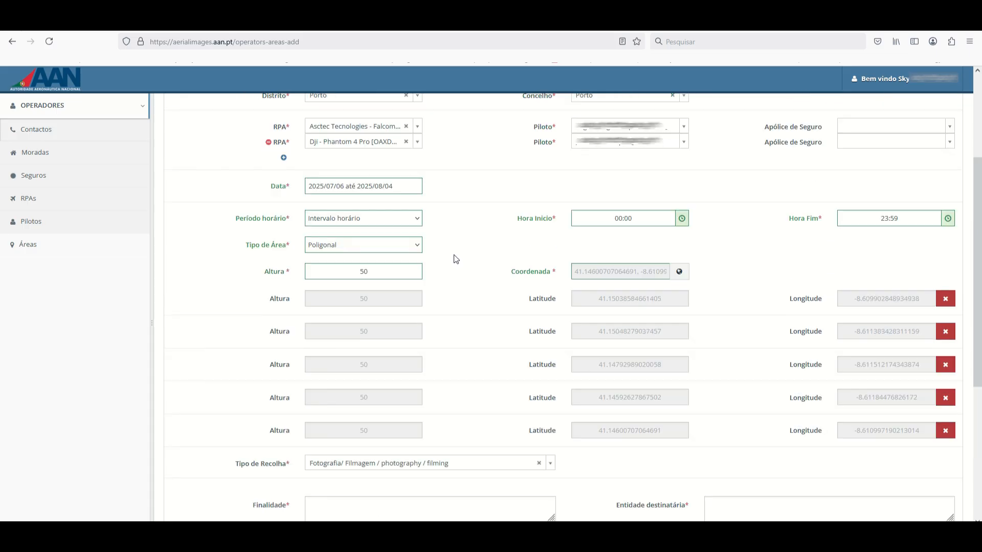
Change the area type to Rota and set the corridor to 100 and the height to 50.
click(416, 246)
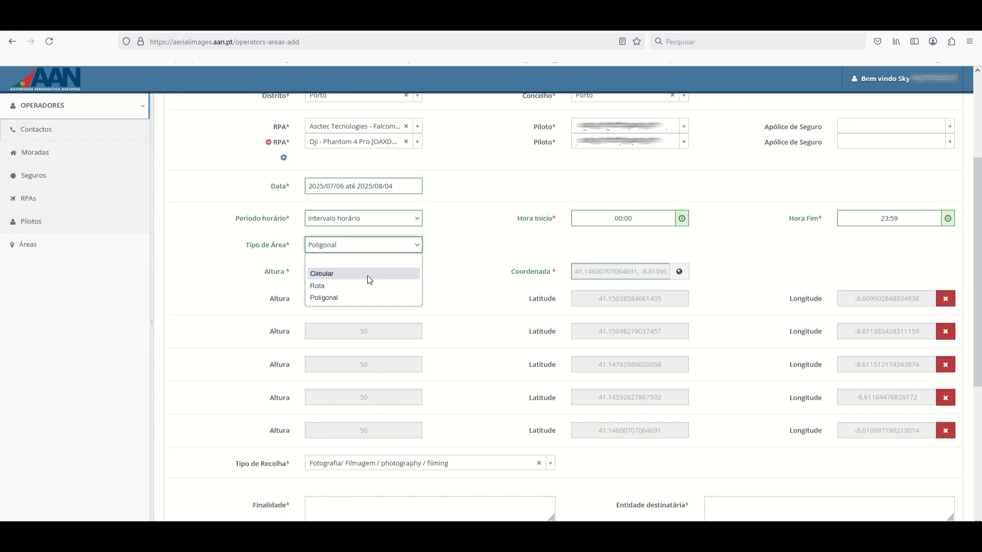
click(360, 287)
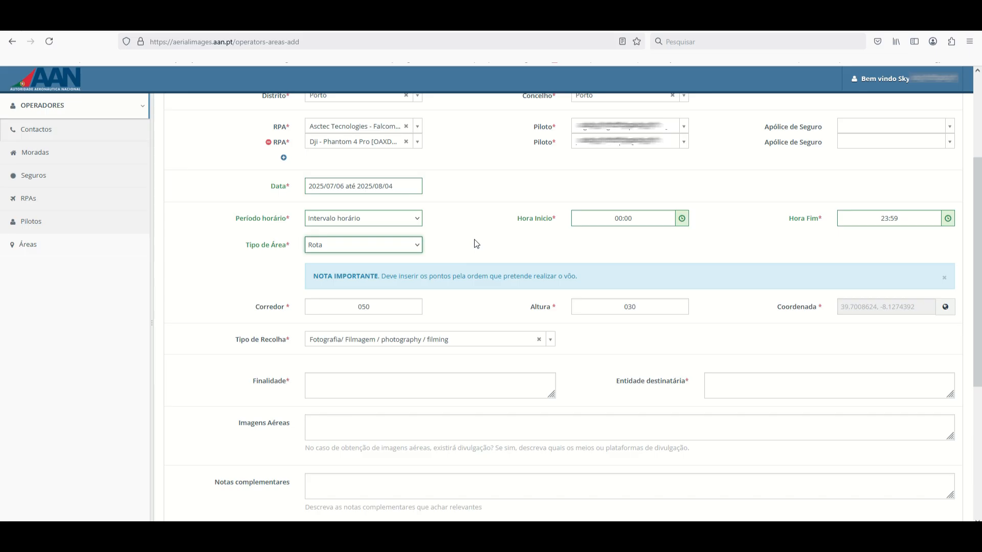
key(Tab)
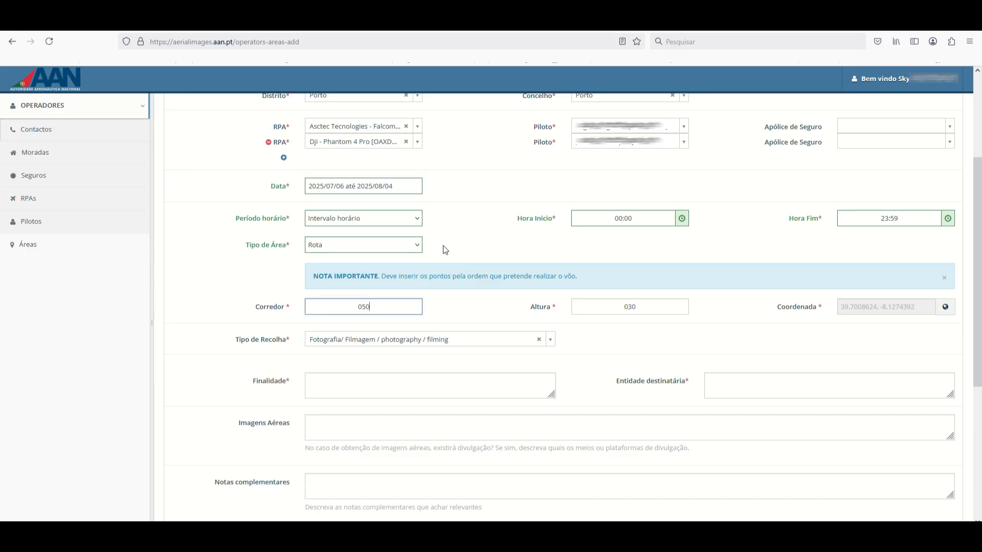
mouse_move(379, 305)
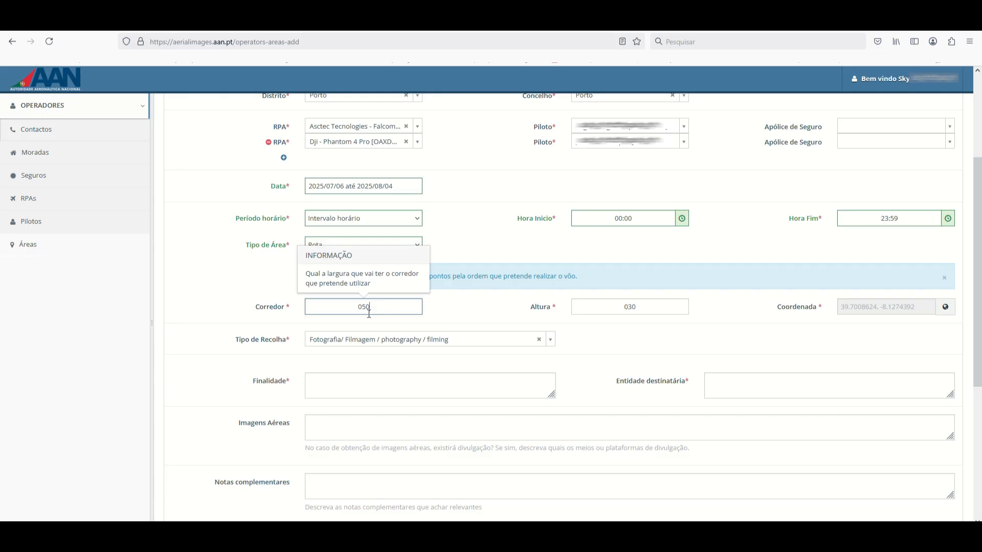
double_click(368, 309)
text(100)
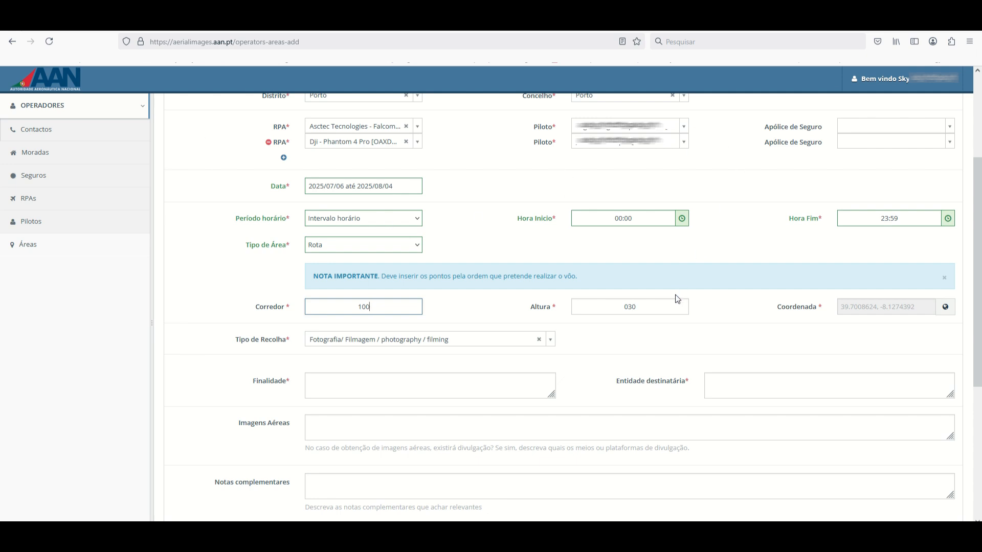
double_click(644, 307)
text(50)
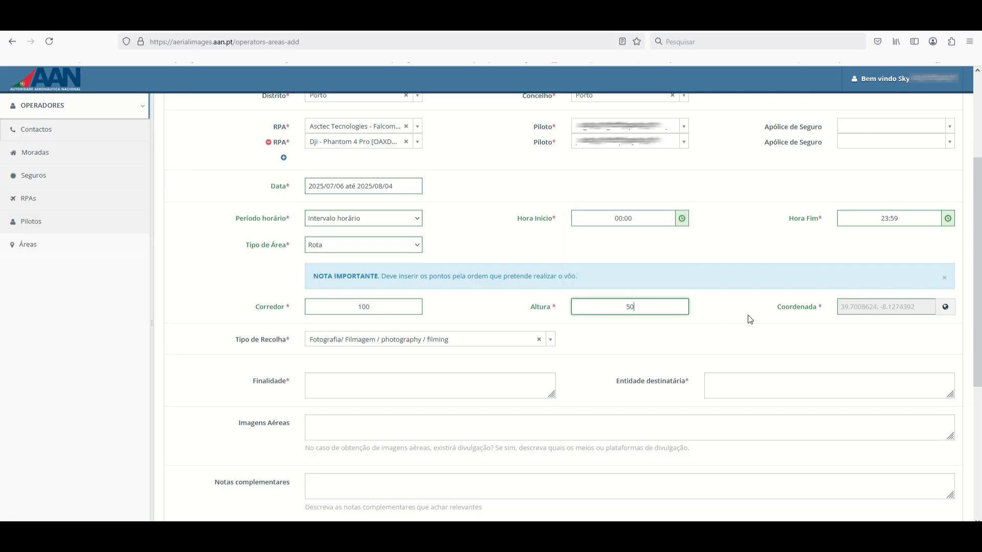
Open the route's coordinate map, hide all zone overlays, and locate Avenida dos Aliados in Porto.
click(946, 307)
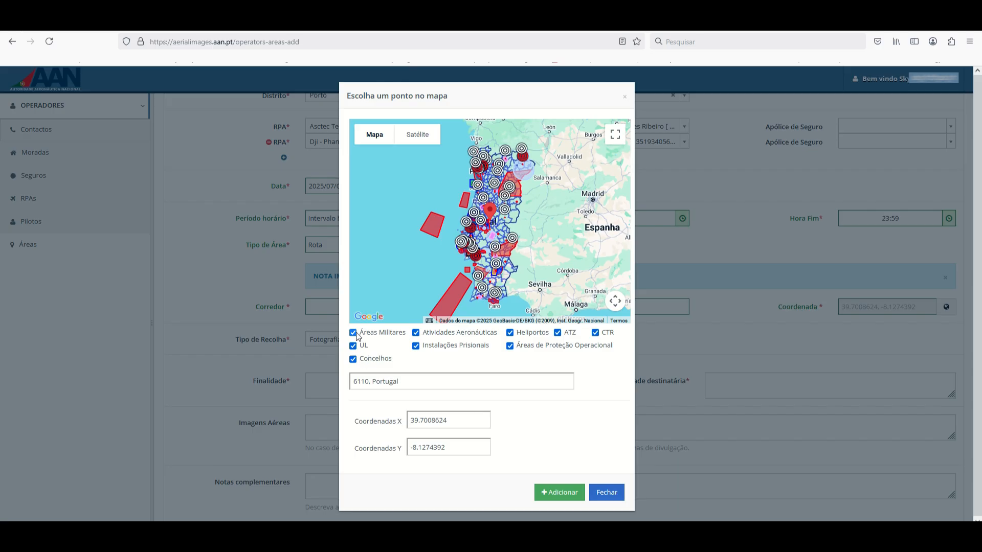
click(353, 334)
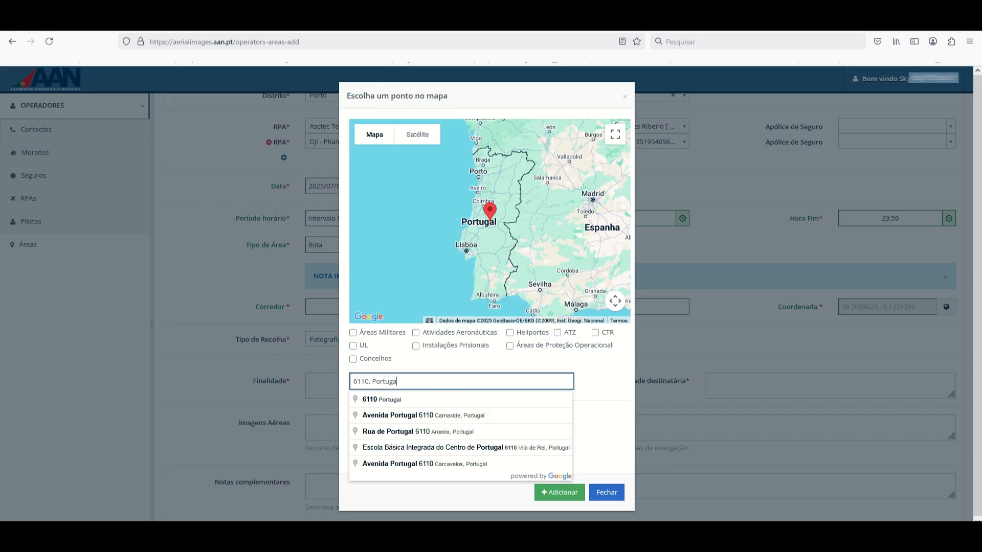
key(BackSpace)
key(BackSpace)
key(BackSpace)
key(BackSpace)
key(BackSpace)
key(BackSpace)
key(BackSpace)
key(BackSpace)
key(BackSpace)
key(BackSpace)
key(BackSpace)
key(BackSpace)
key(BackSpace)
key(BackSpace)
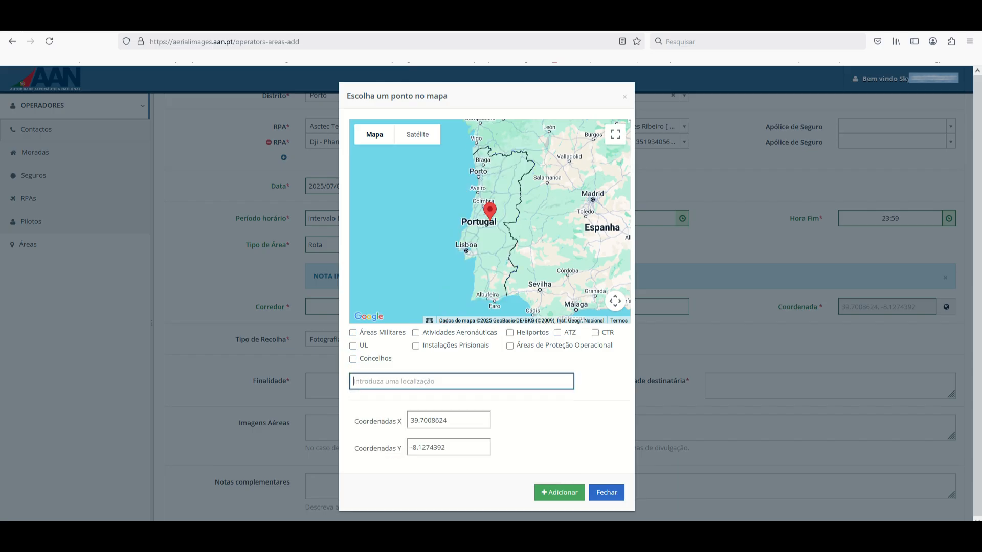
text(Ave)
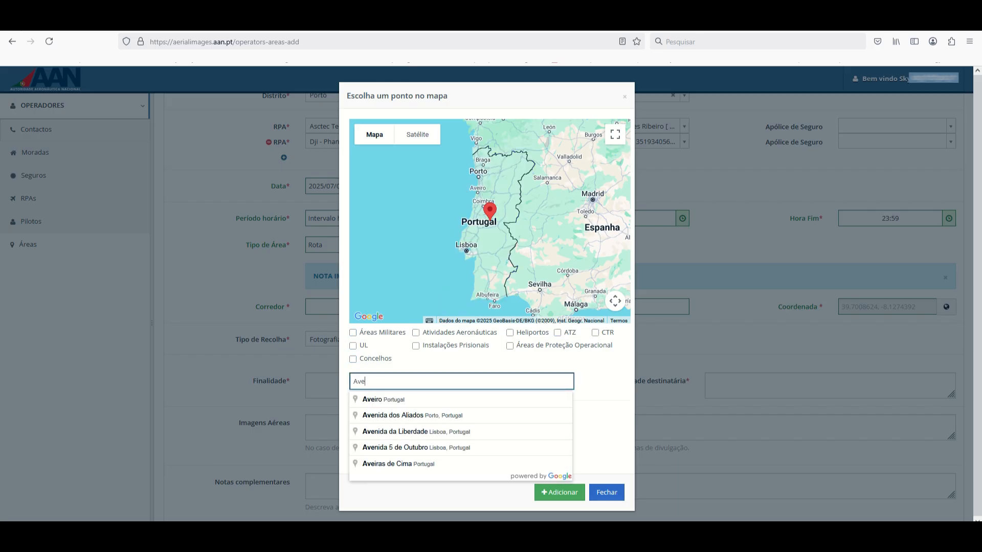
text(nida)
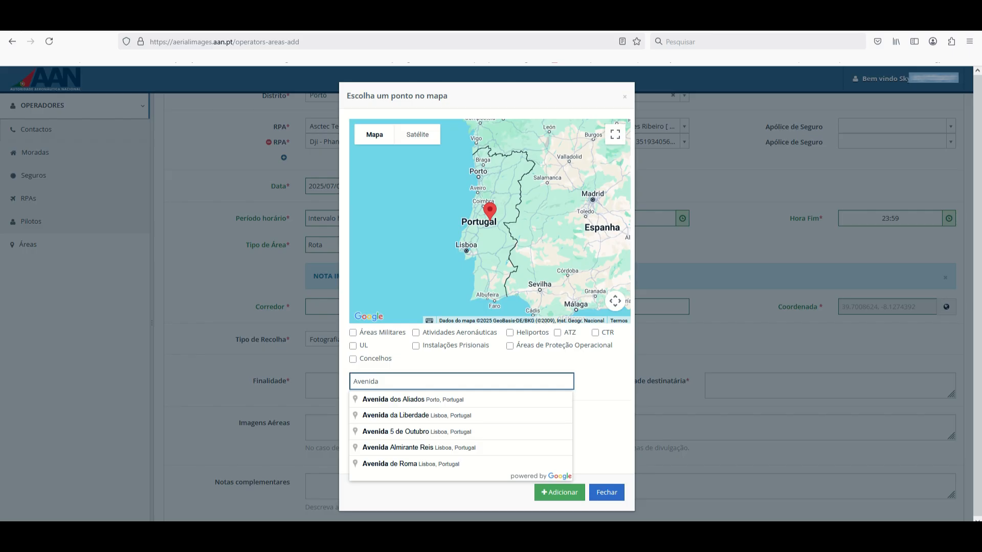
click(395, 400)
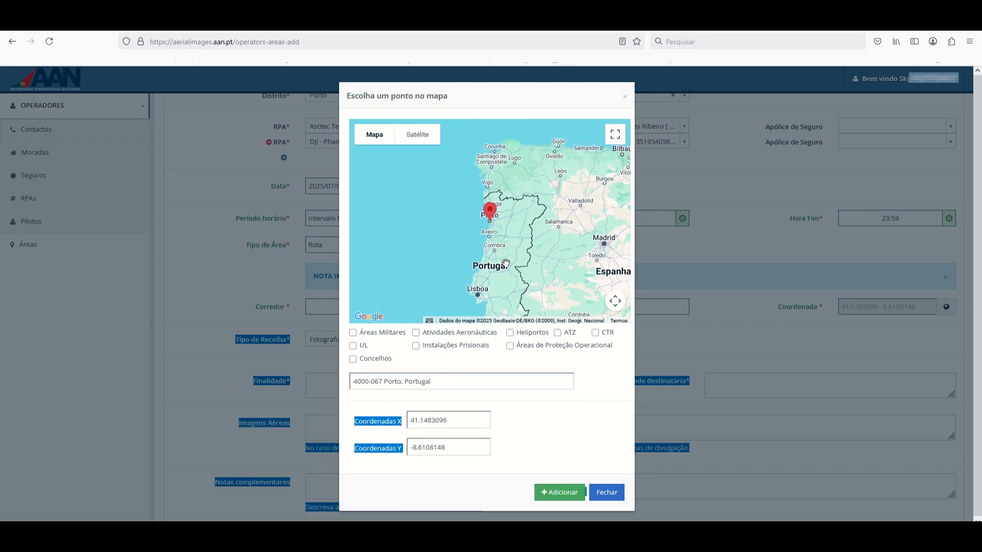
Show satellite imagery, move the marker slightly south of Aliados station, and add it as the first route point.
scroll(485, 260, up, 2)
drag(450, 156, 456, 199)
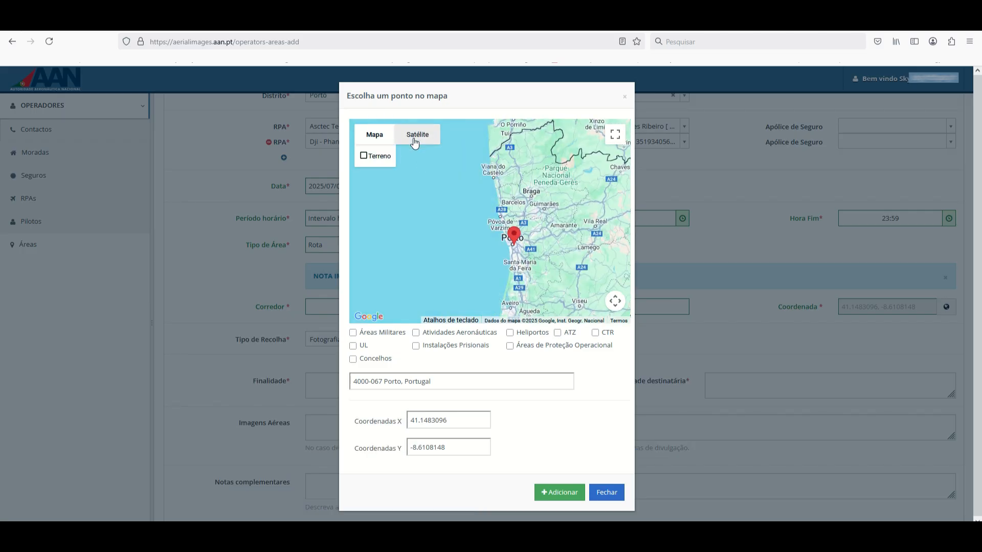
click(417, 135)
scroll(519, 253, up, 5)
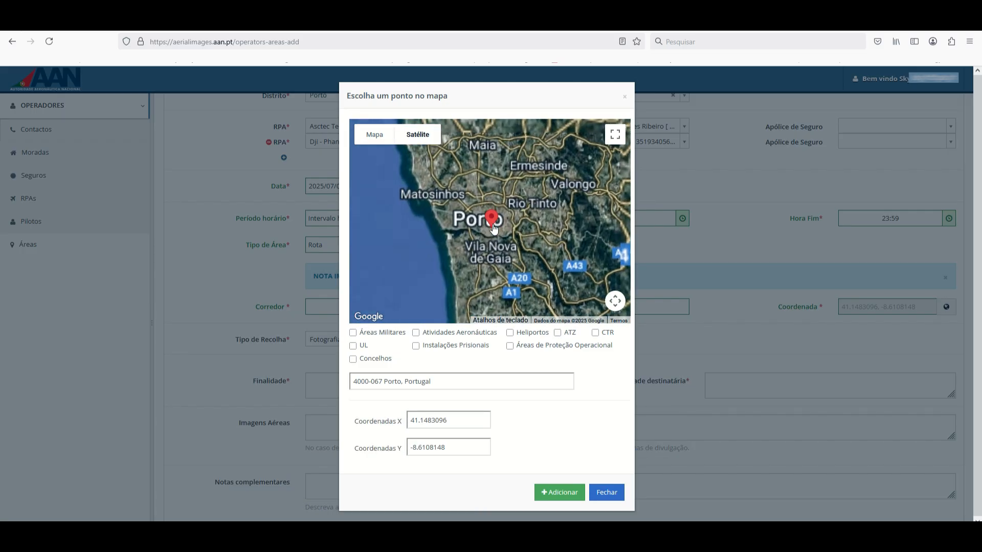
drag(525, 248, 440, 279)
scroll(502, 273, up, 2)
drag(457, 257, 444, 247)
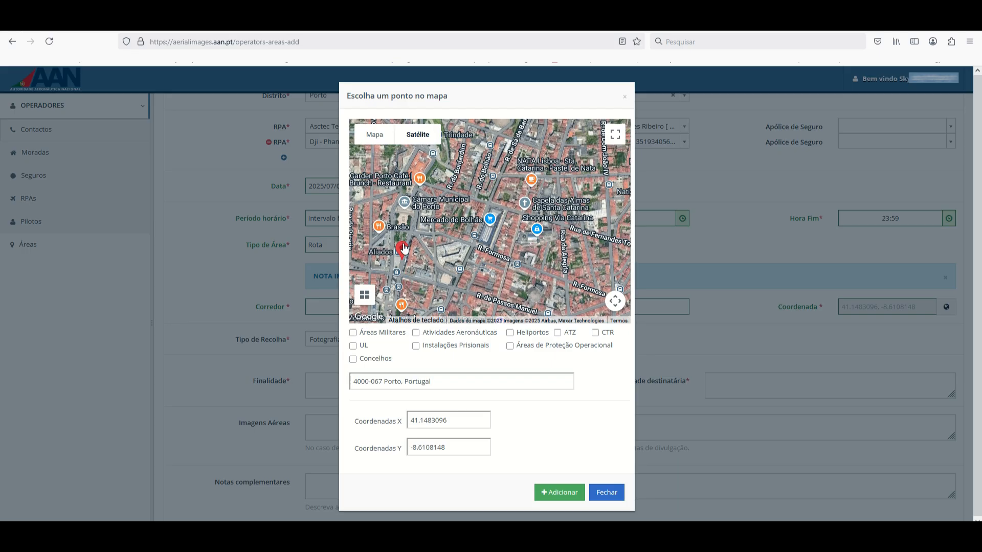
drag(404, 250, 402, 265)
drag(532, 287, 481, 293)
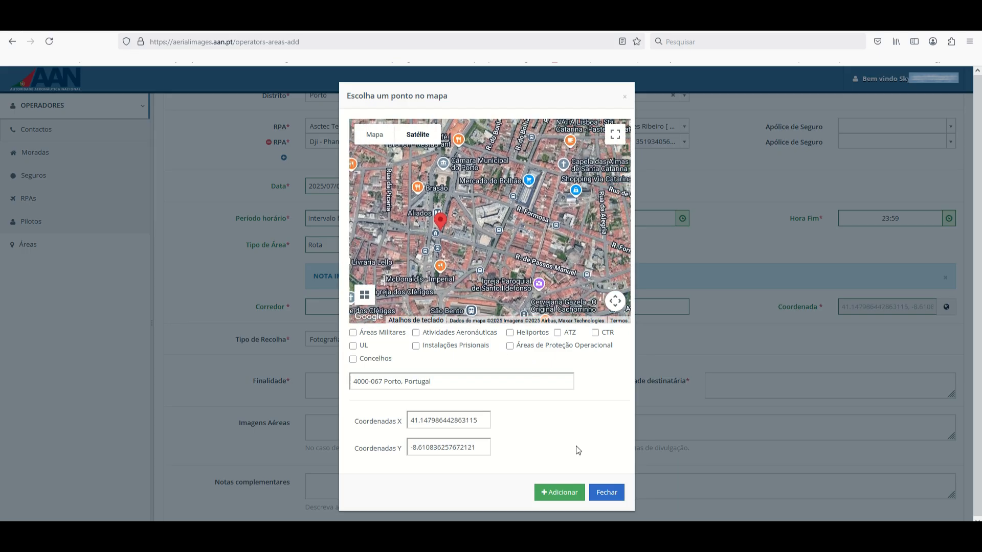
click(562, 493)
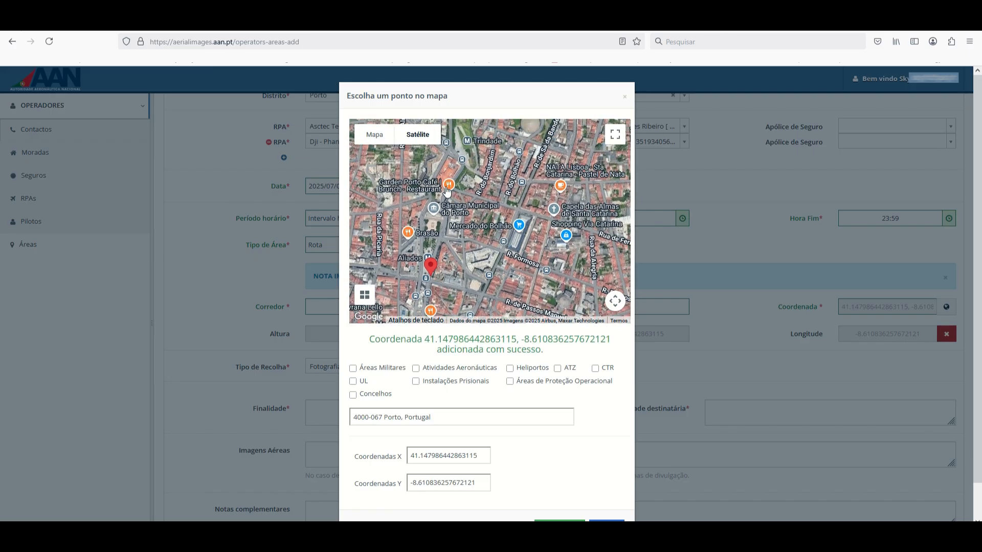
Add the second route point north of Câmara Municipal do Porto and the third on Rua de Fernandes Tomás, west of 24 de Agosto station.
drag(434, 268, 450, 168)
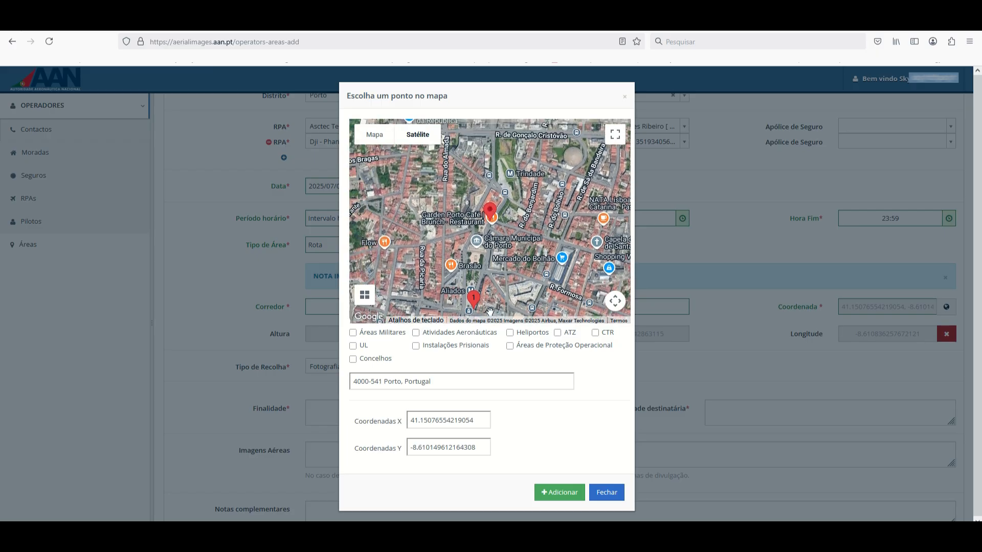
click(562, 494)
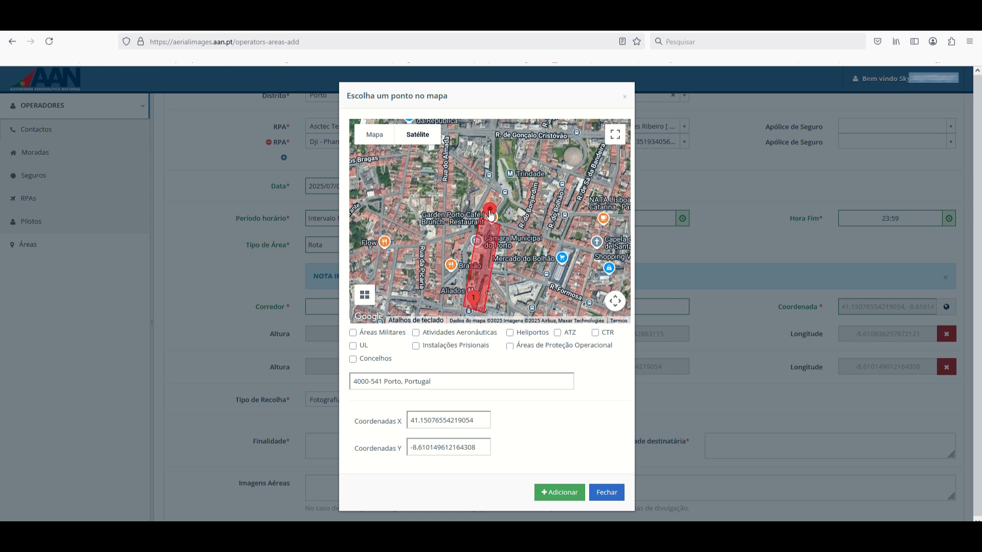
drag(558, 259, 498, 230)
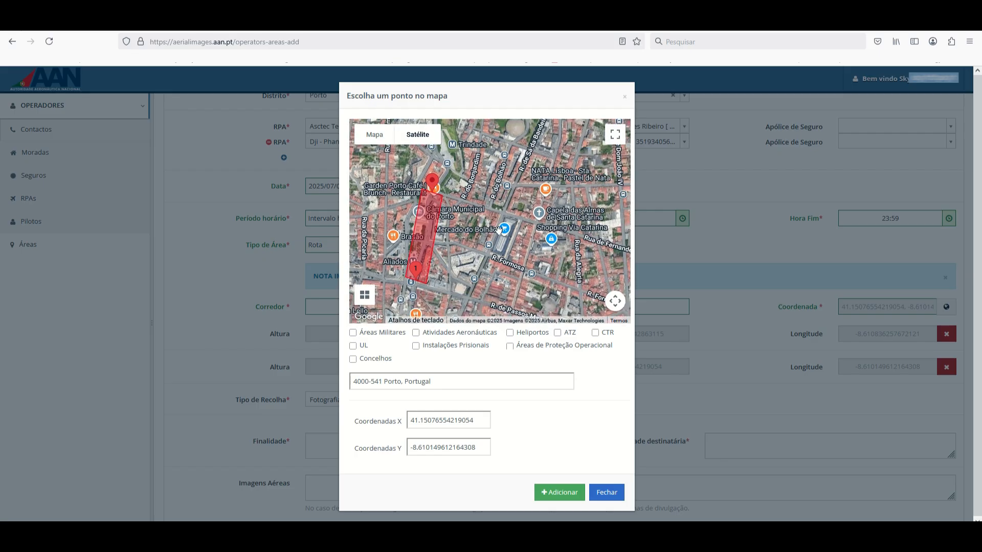
drag(597, 244, 553, 232)
mouse_move(388, 174)
mouse_down()
mouse_move(601, 244)
mouse_move(620, 235)
mouse_move(592, 233)
mouse_up()
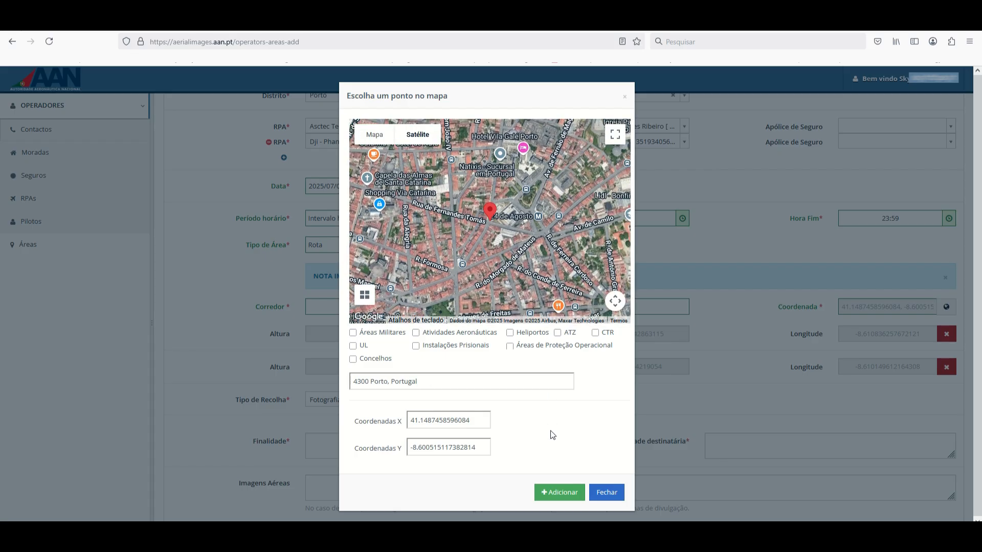
click(554, 491)
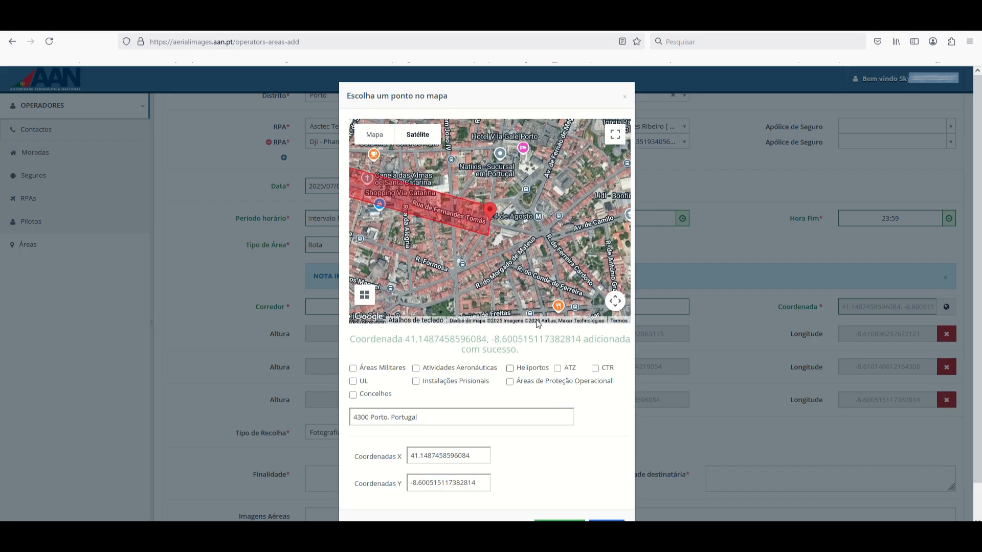
Add the fourth route point at the east end of Rua Formosa and the fifth beside Igreja Paroquial de Santo Ildefonso.
drag(488, 211, 456, 265)
click(572, 493)
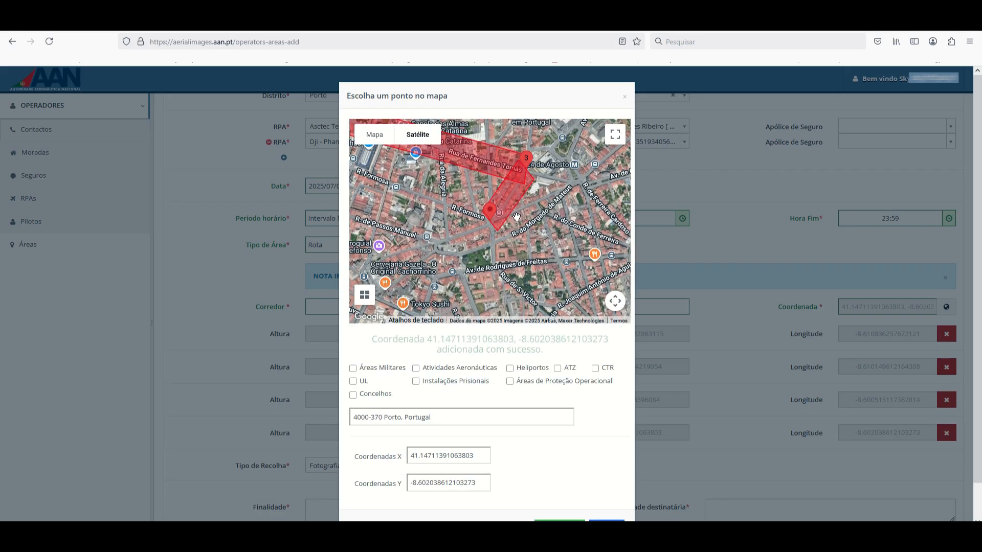
drag(490, 212, 413, 246)
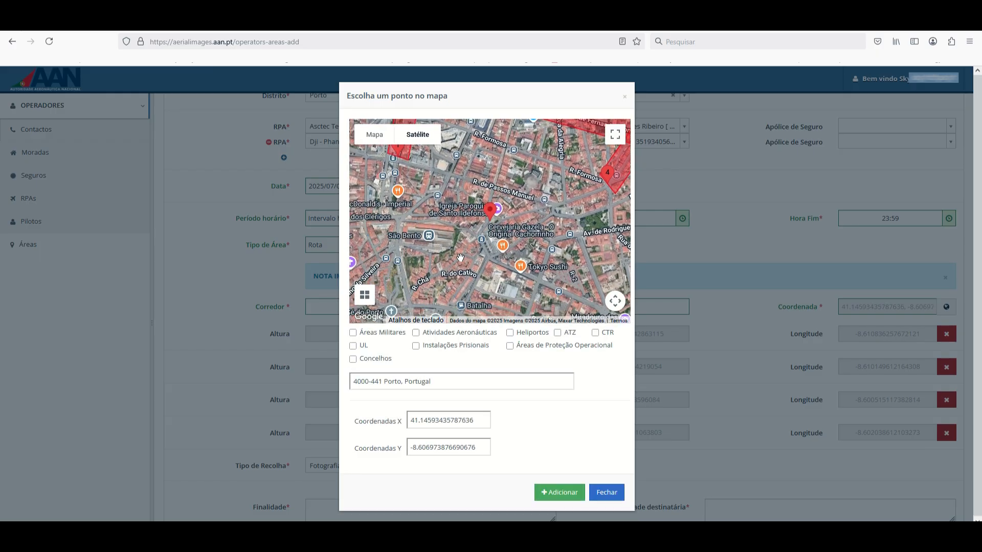
click(573, 493)
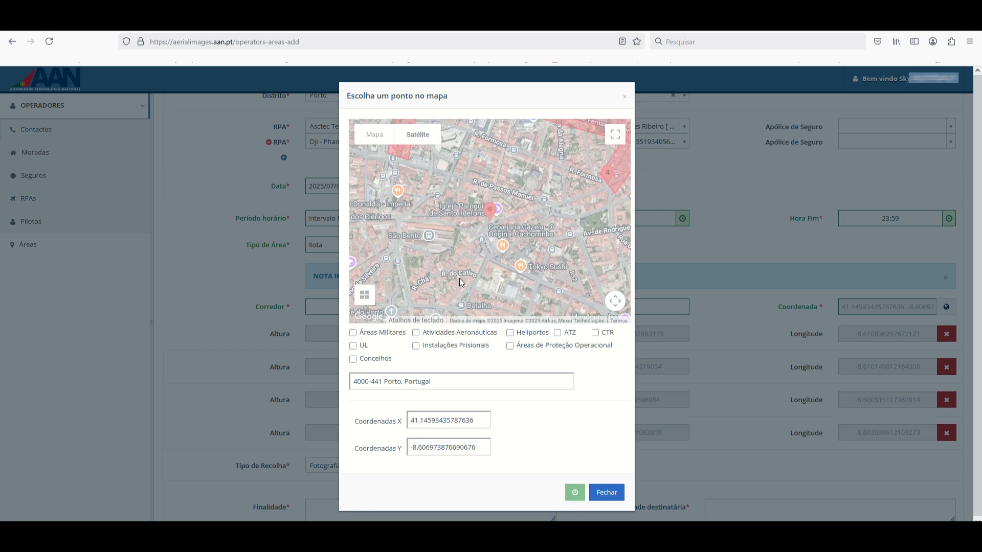
Add the sixth route point south of McDonald's Imperial, northwest of São Bento, and the seventh on the west side of Avenida dos Aliados.
drag(488, 214, 395, 210)
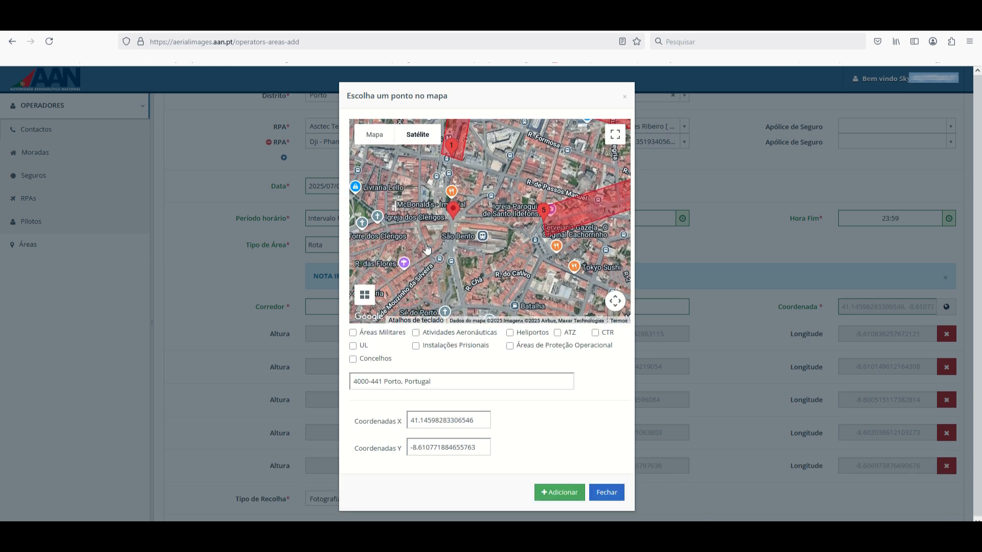
click(564, 496)
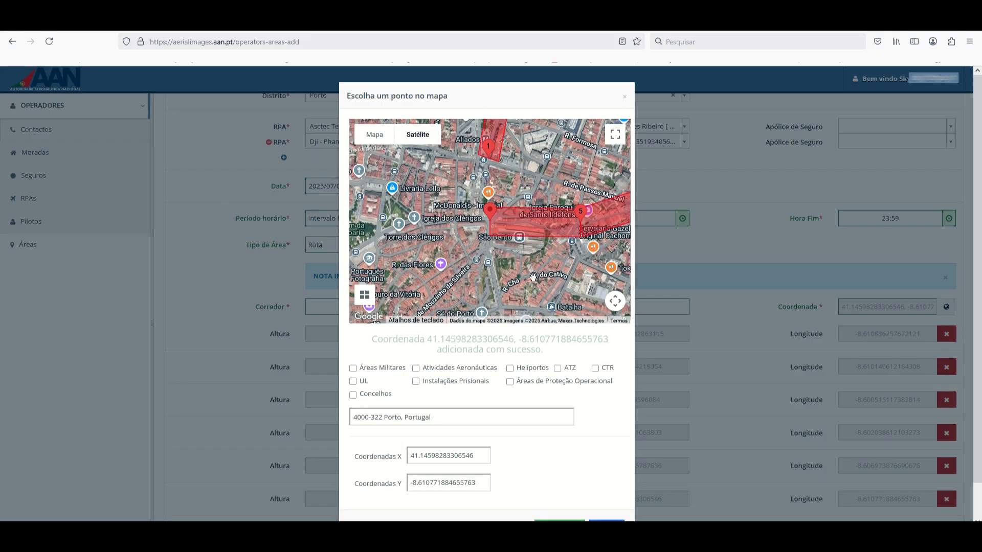
drag(491, 208, 476, 168)
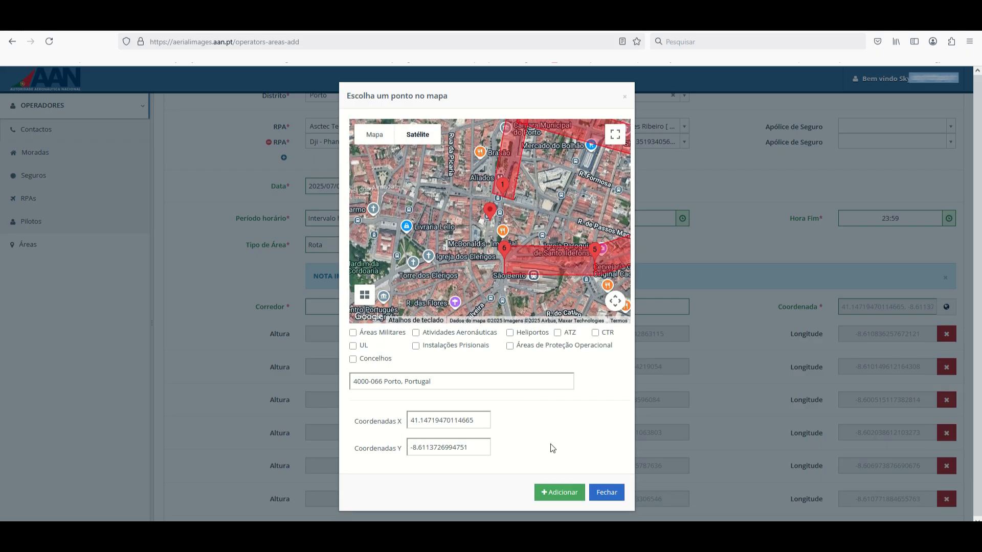
click(569, 494)
Add the eighth route point next to the first one near Aliados station and review the whole route corridor.
drag(490, 211, 501, 189)
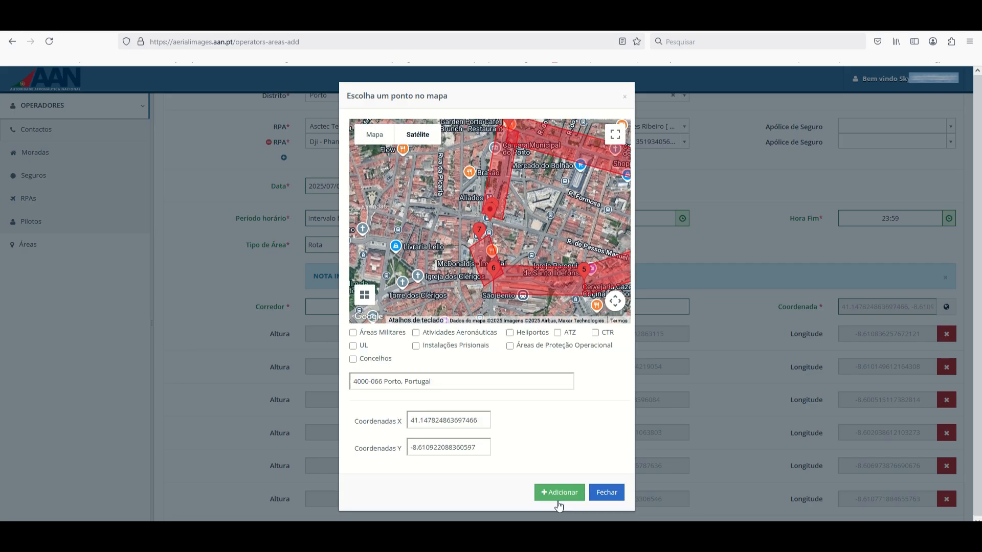
click(560, 495)
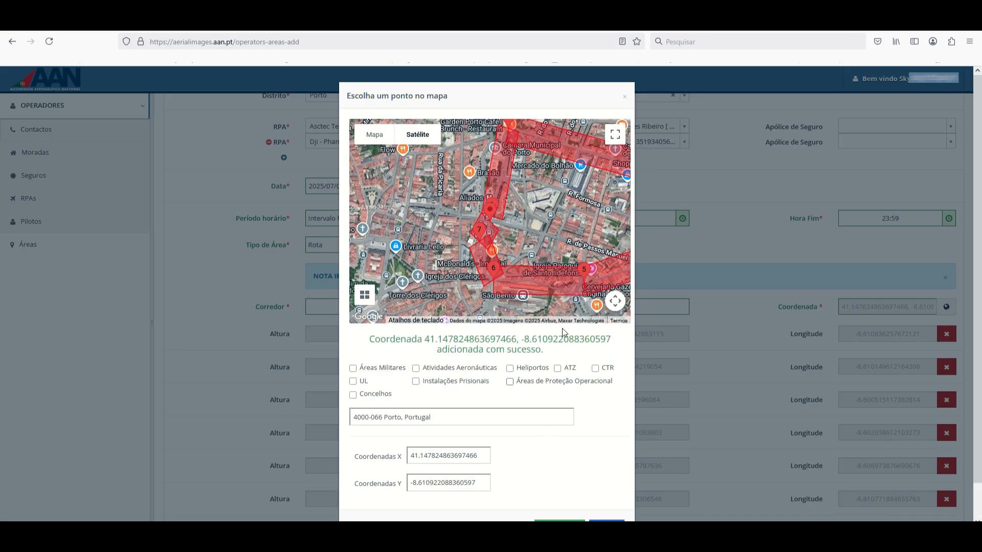
scroll(533, 232, down, 2)
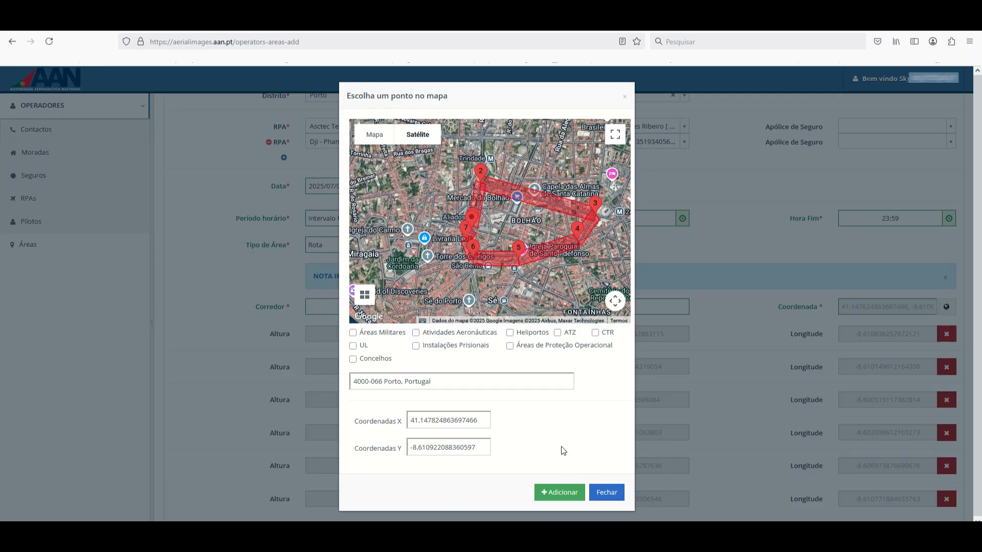
Close the route point map and change the flight area type to Circular.
click(606, 493)
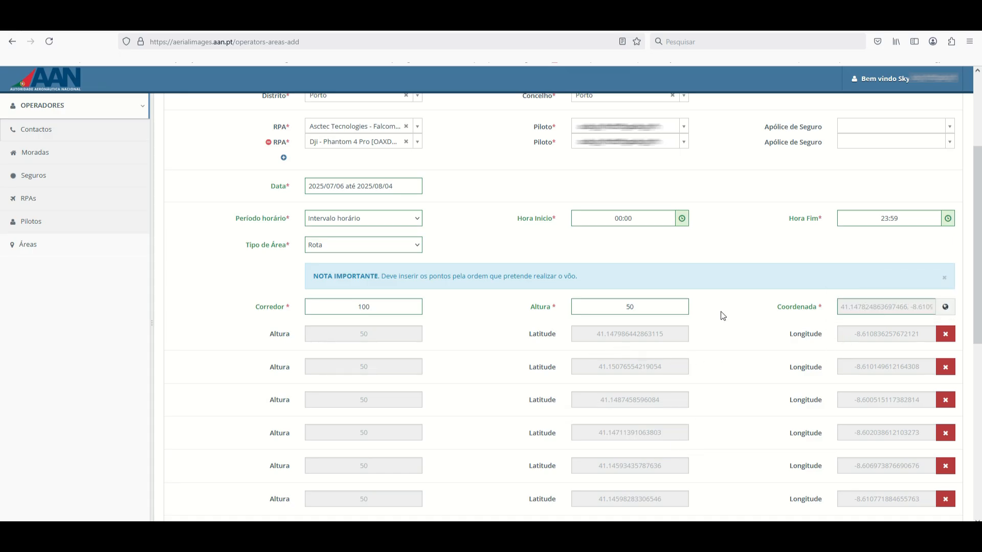
mouse_move(615, 309)
click(410, 247)
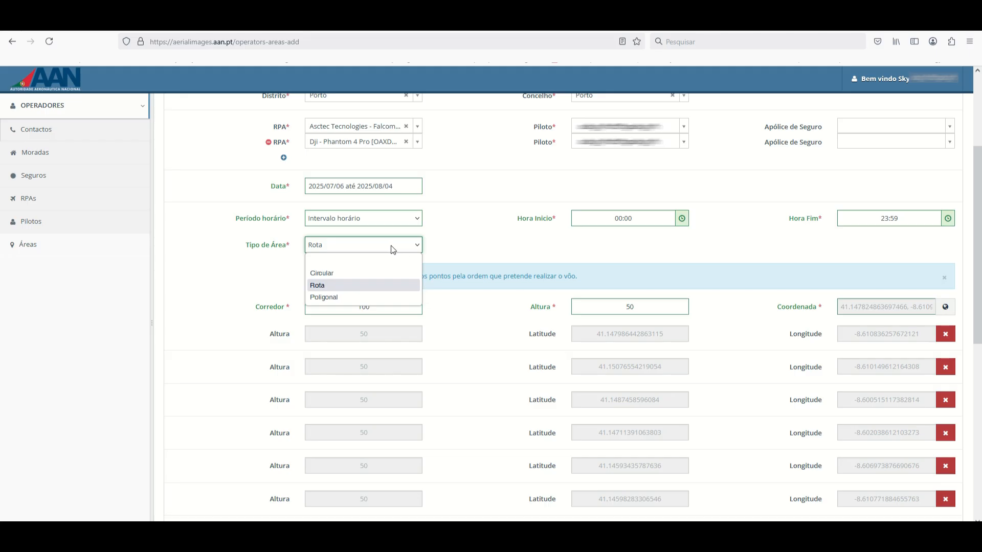
click(364, 274)
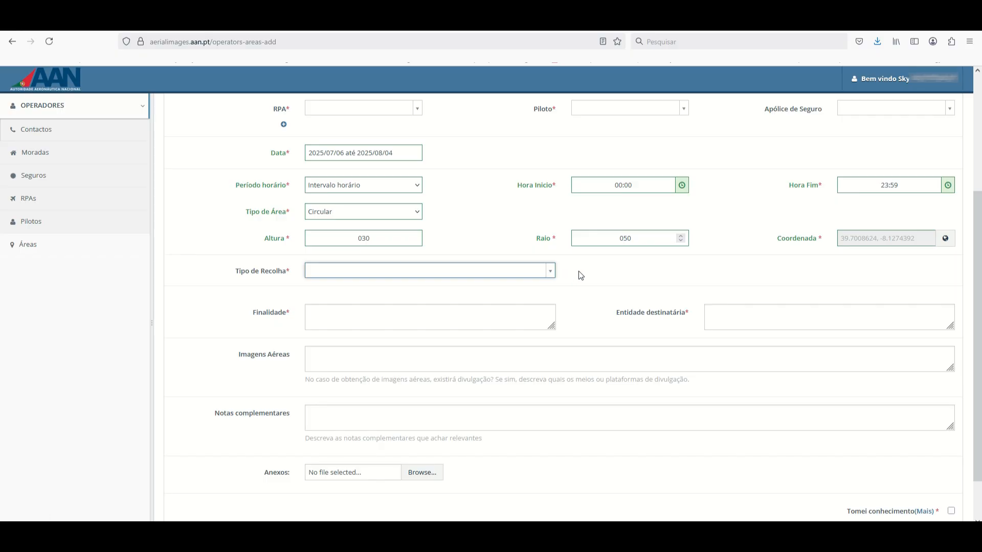
Set the collection type to "Fotografia/ Filmagem / photography / filming" and the purpose to "Captura de Imagens para produção Vídeo e de Foto".
click(551, 270)
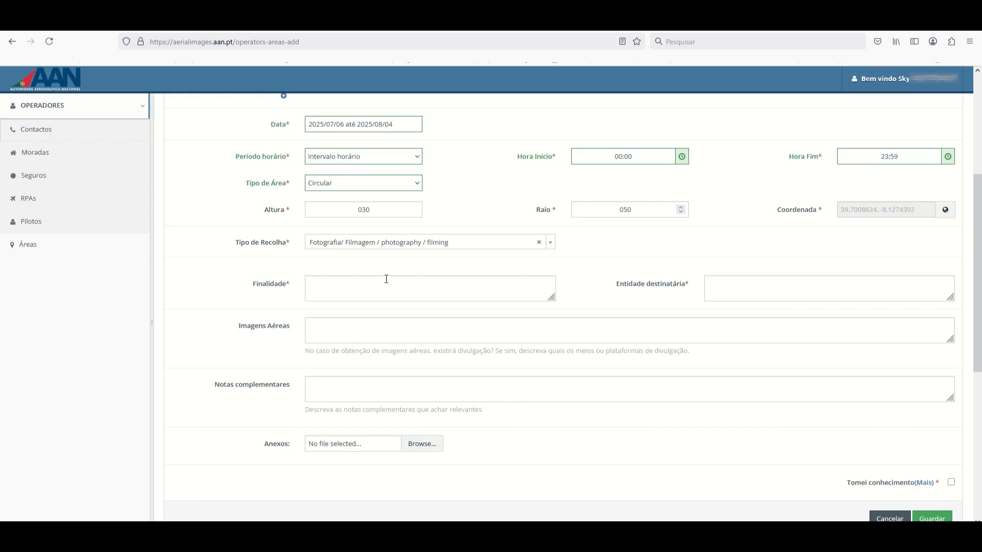
click(409, 290)
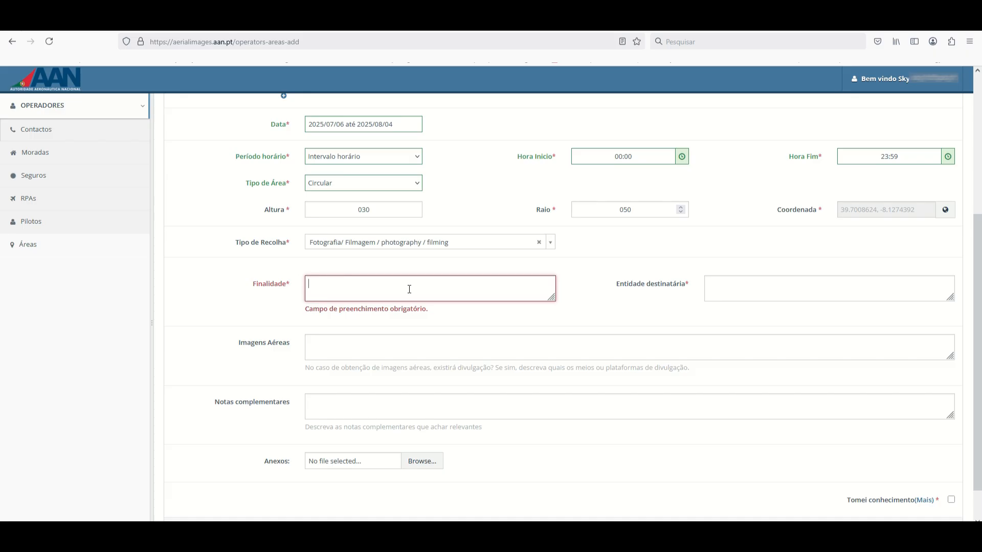
text(Captura de Imagens para produção Vídeo e de Foto)
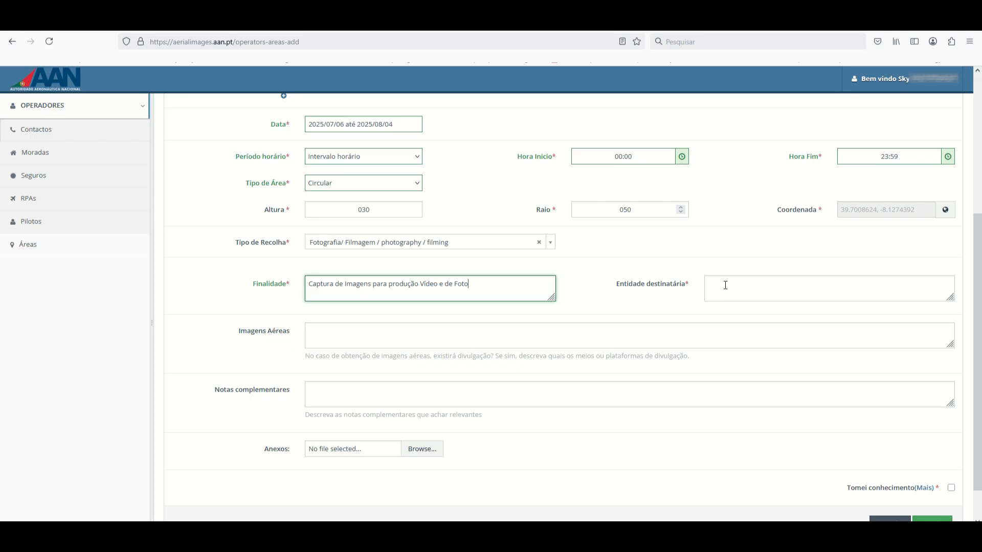
Enter "O próprio" as recipient entity and "Meios on-line, tv, imprensa, vídeo, publicidade e outros meios existentes no futuro" as the aerial images' publication media.
click(793, 285)
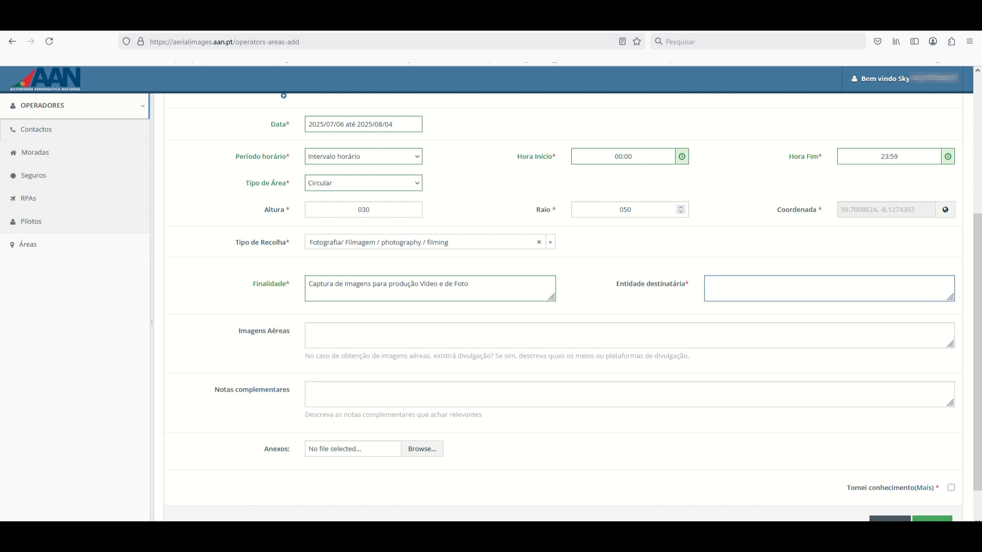
text(O próprio)
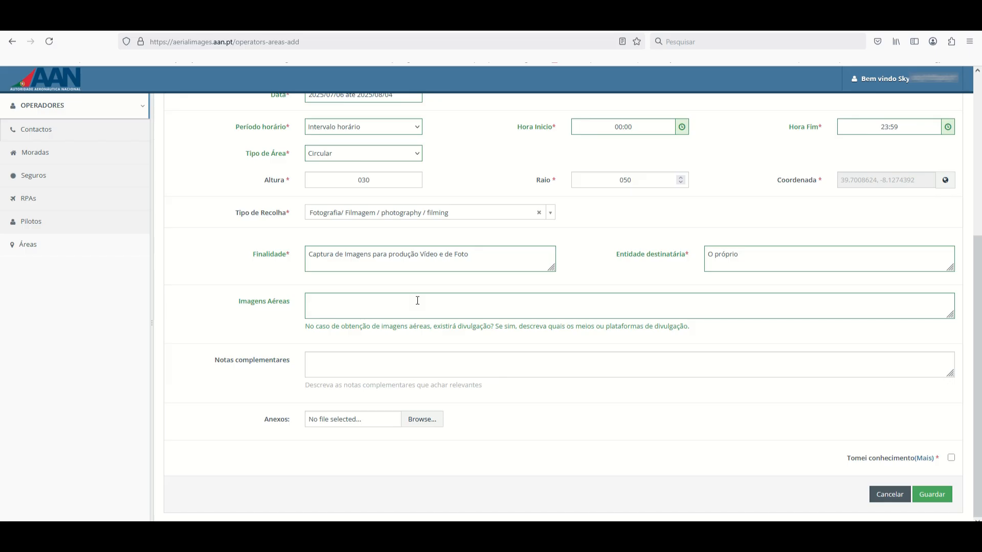
click(490, 307)
text(Meios on-line, tv, imprensa, vídeo, publicidade e outros meios existentes no futuro)
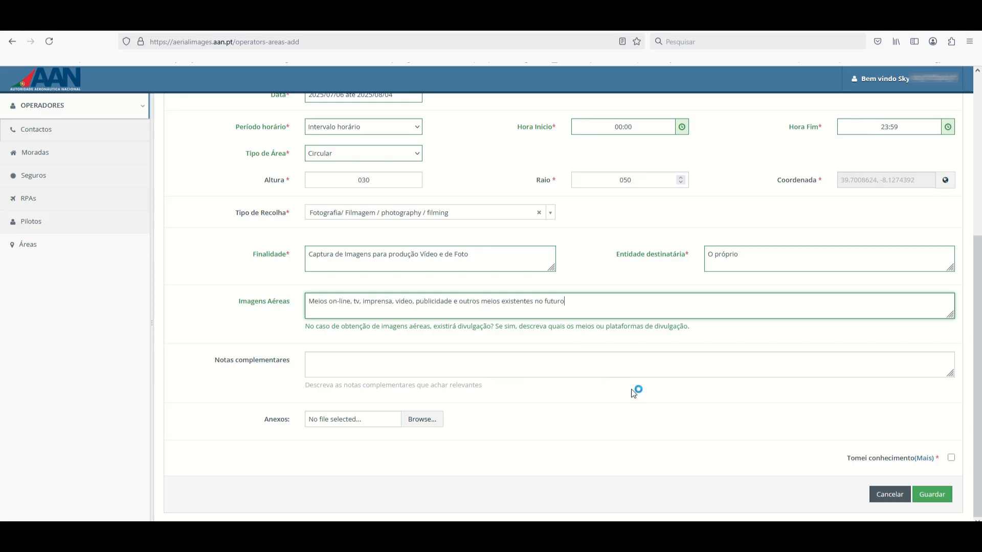
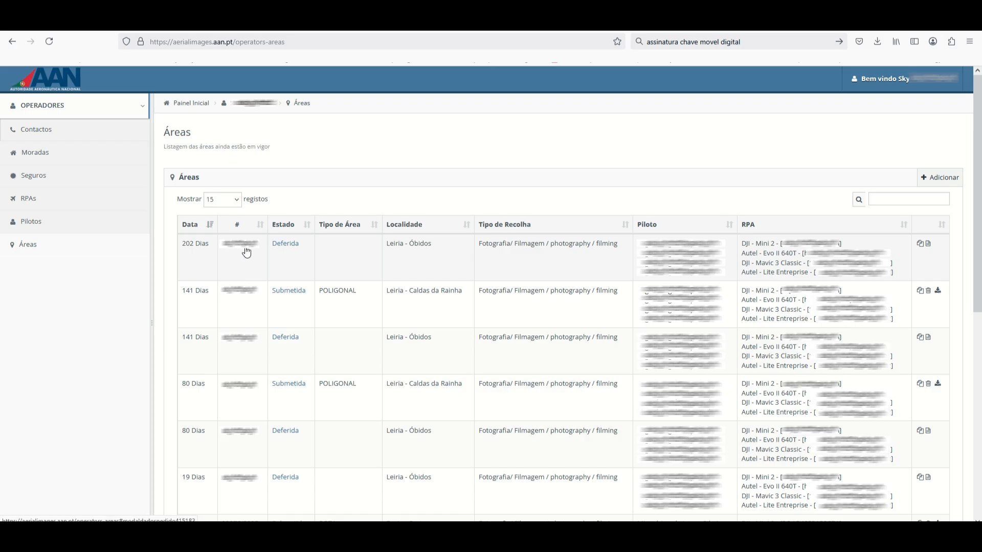
Open the first request in the list of areas and examine AAN's table of temporarily prohibited areas.
click(246, 251)
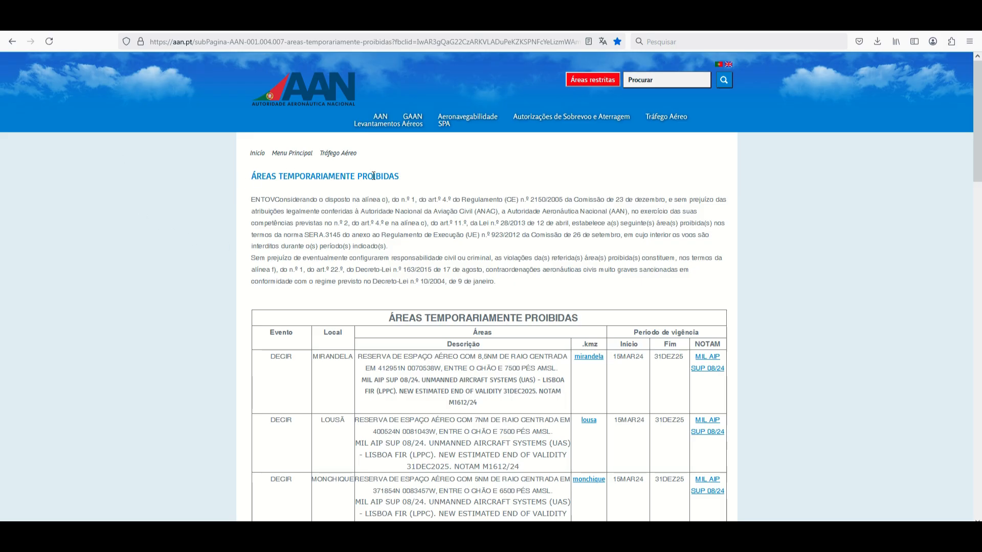
drag(975, 145, 958, 168)
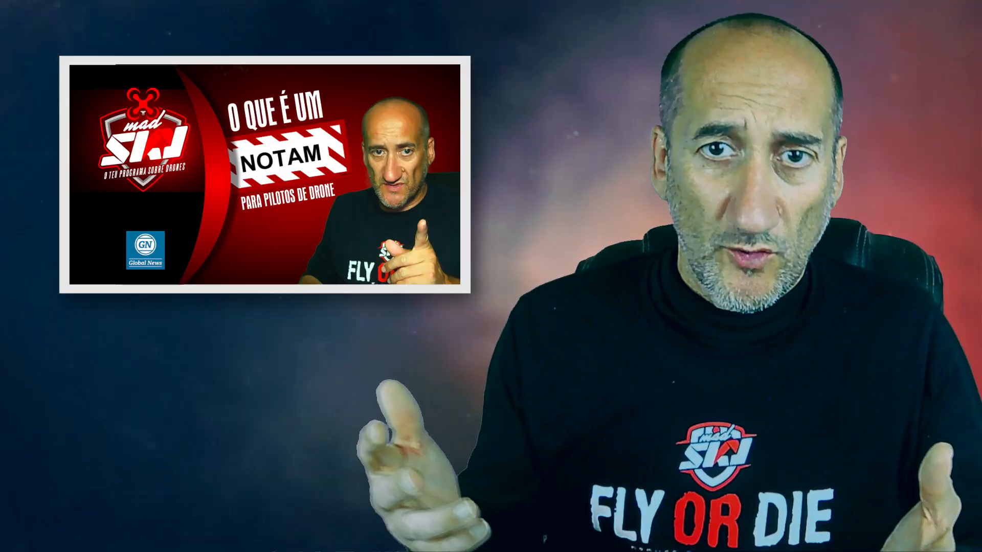